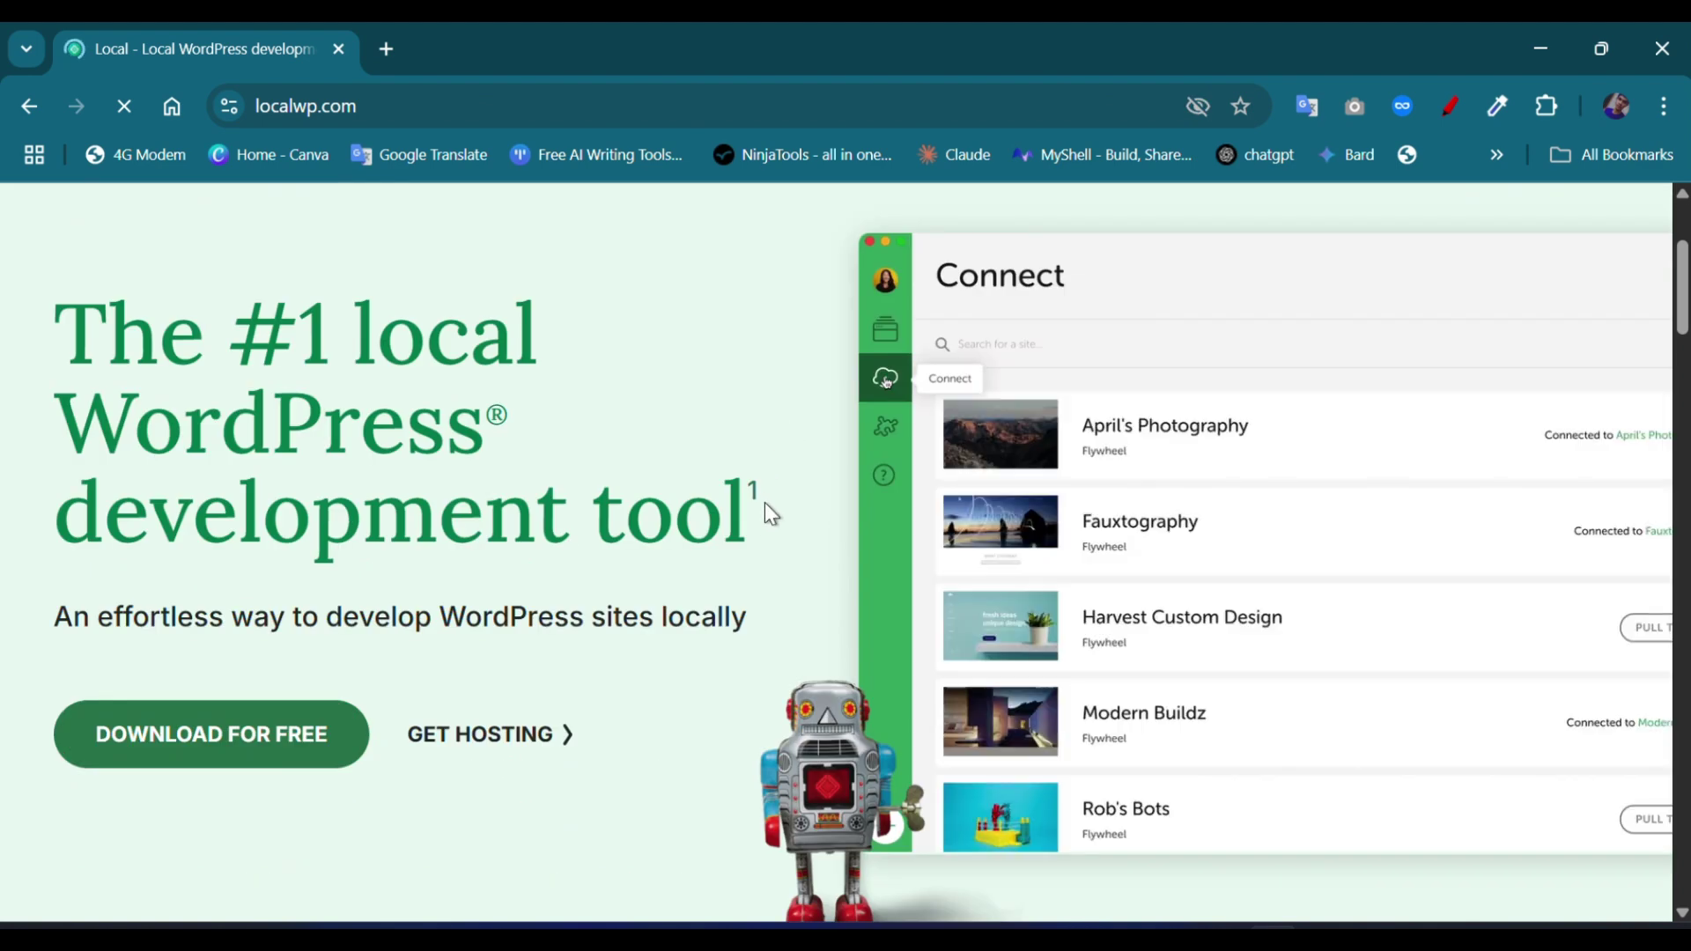
Step: Open Local's free download form and choose Windows as the platform
left_click(201, 753)
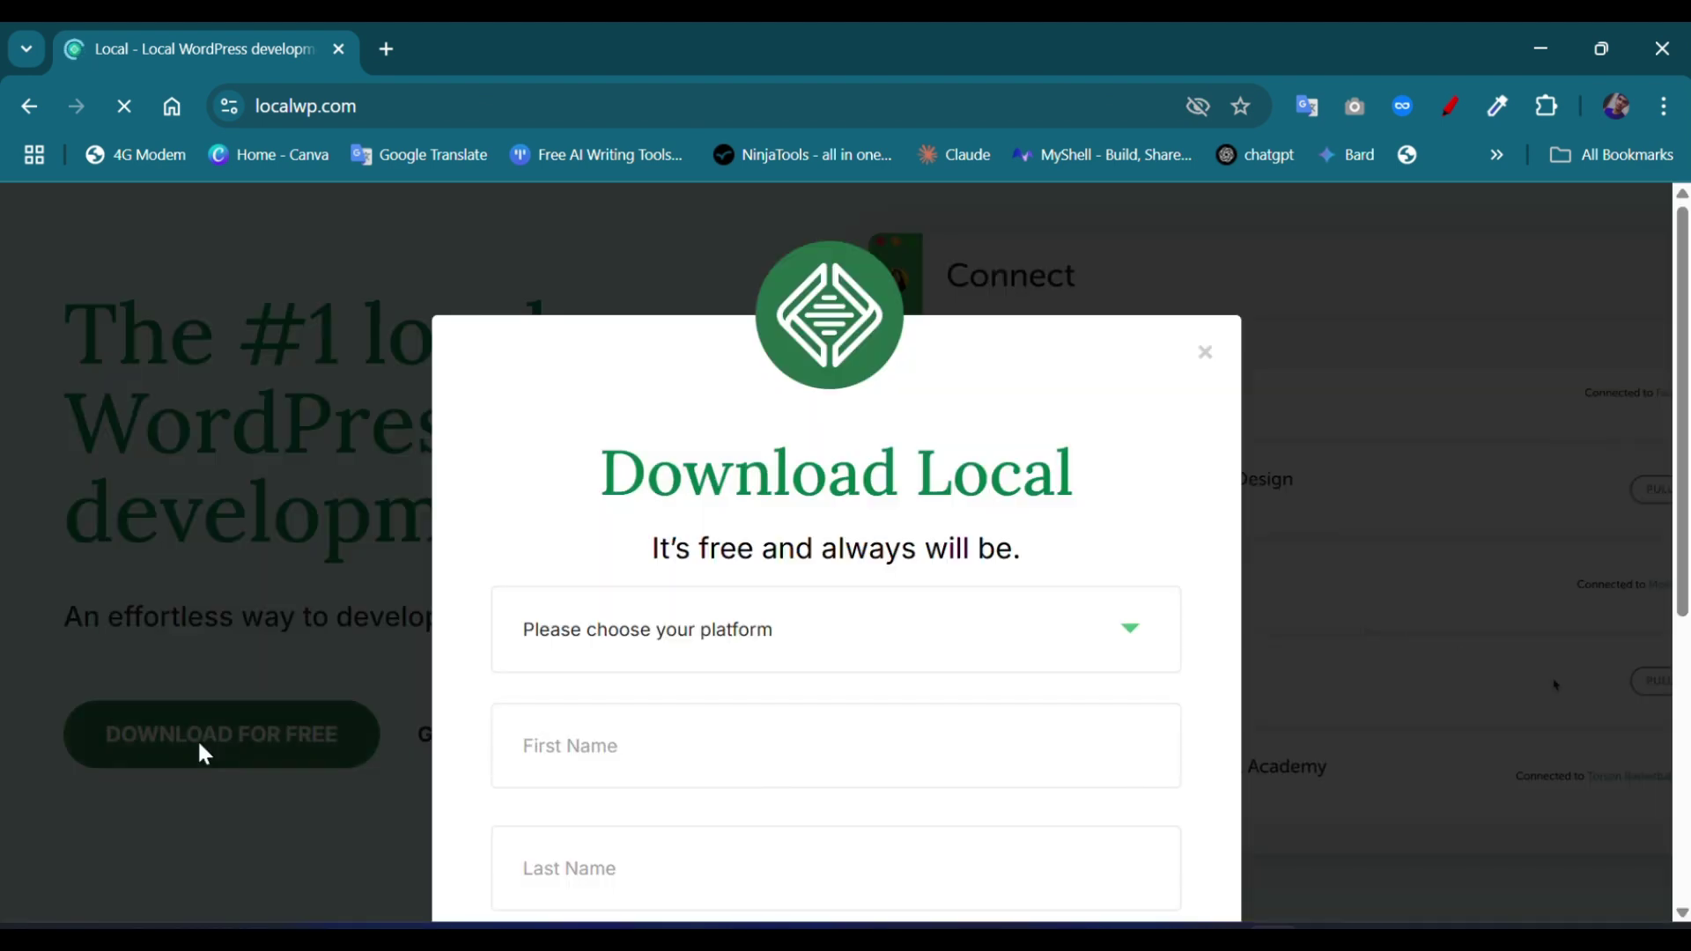
scroll(660, 482, "down", 2)
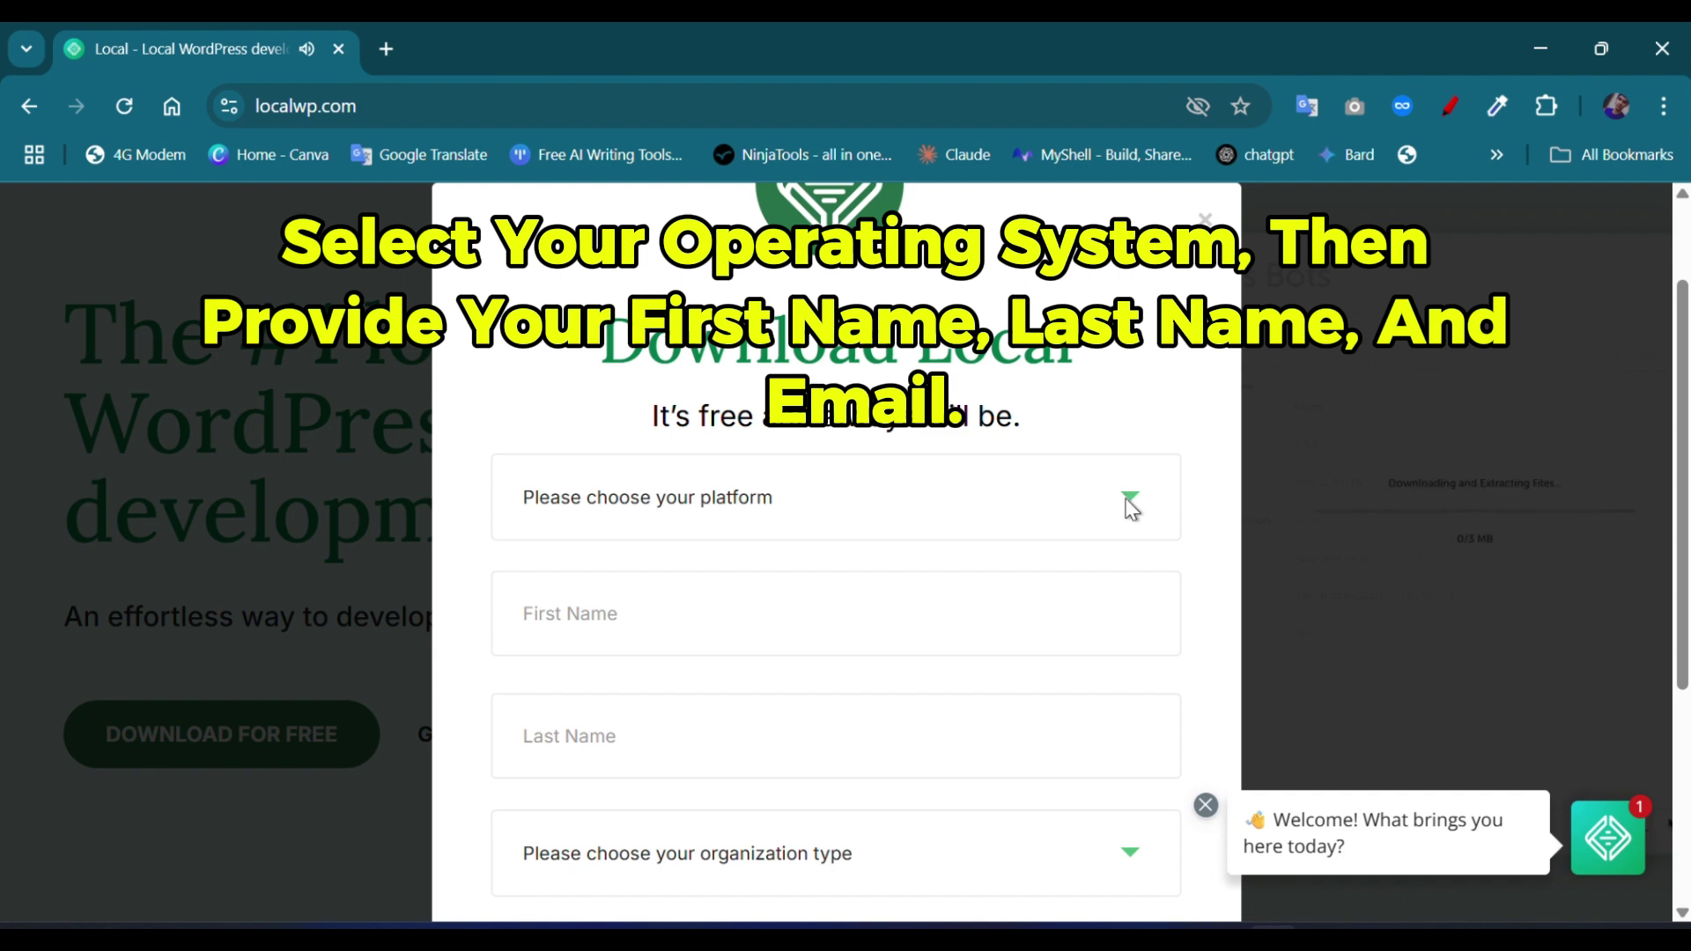
left_click(1206, 805)
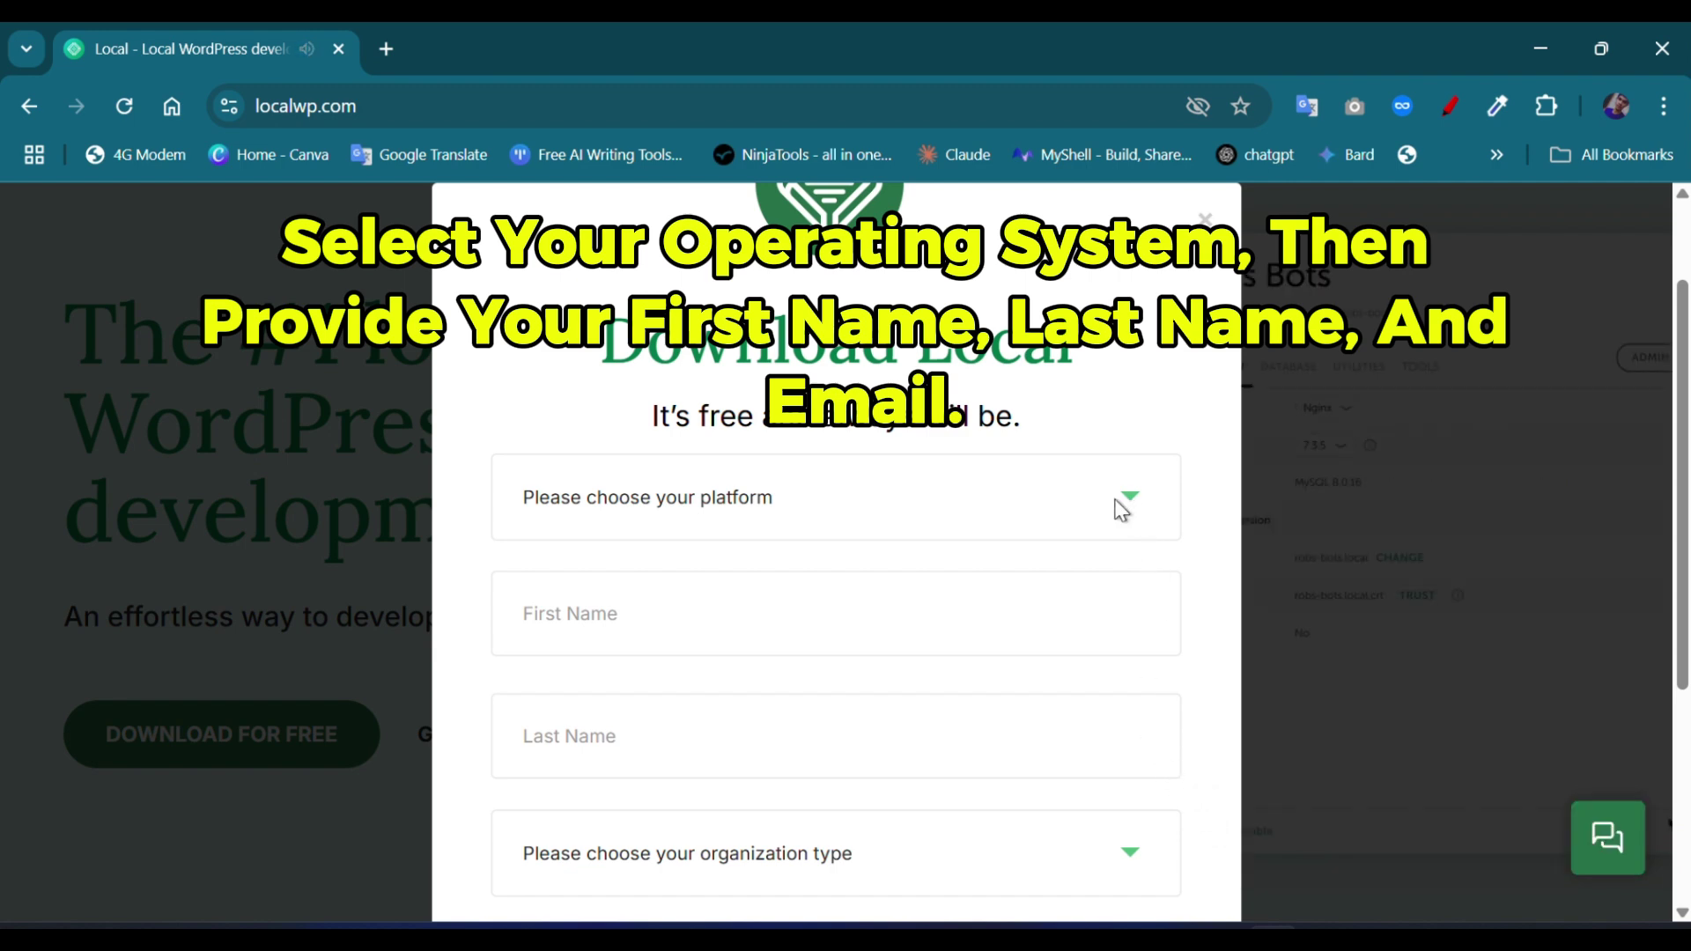
left_click(888, 500)
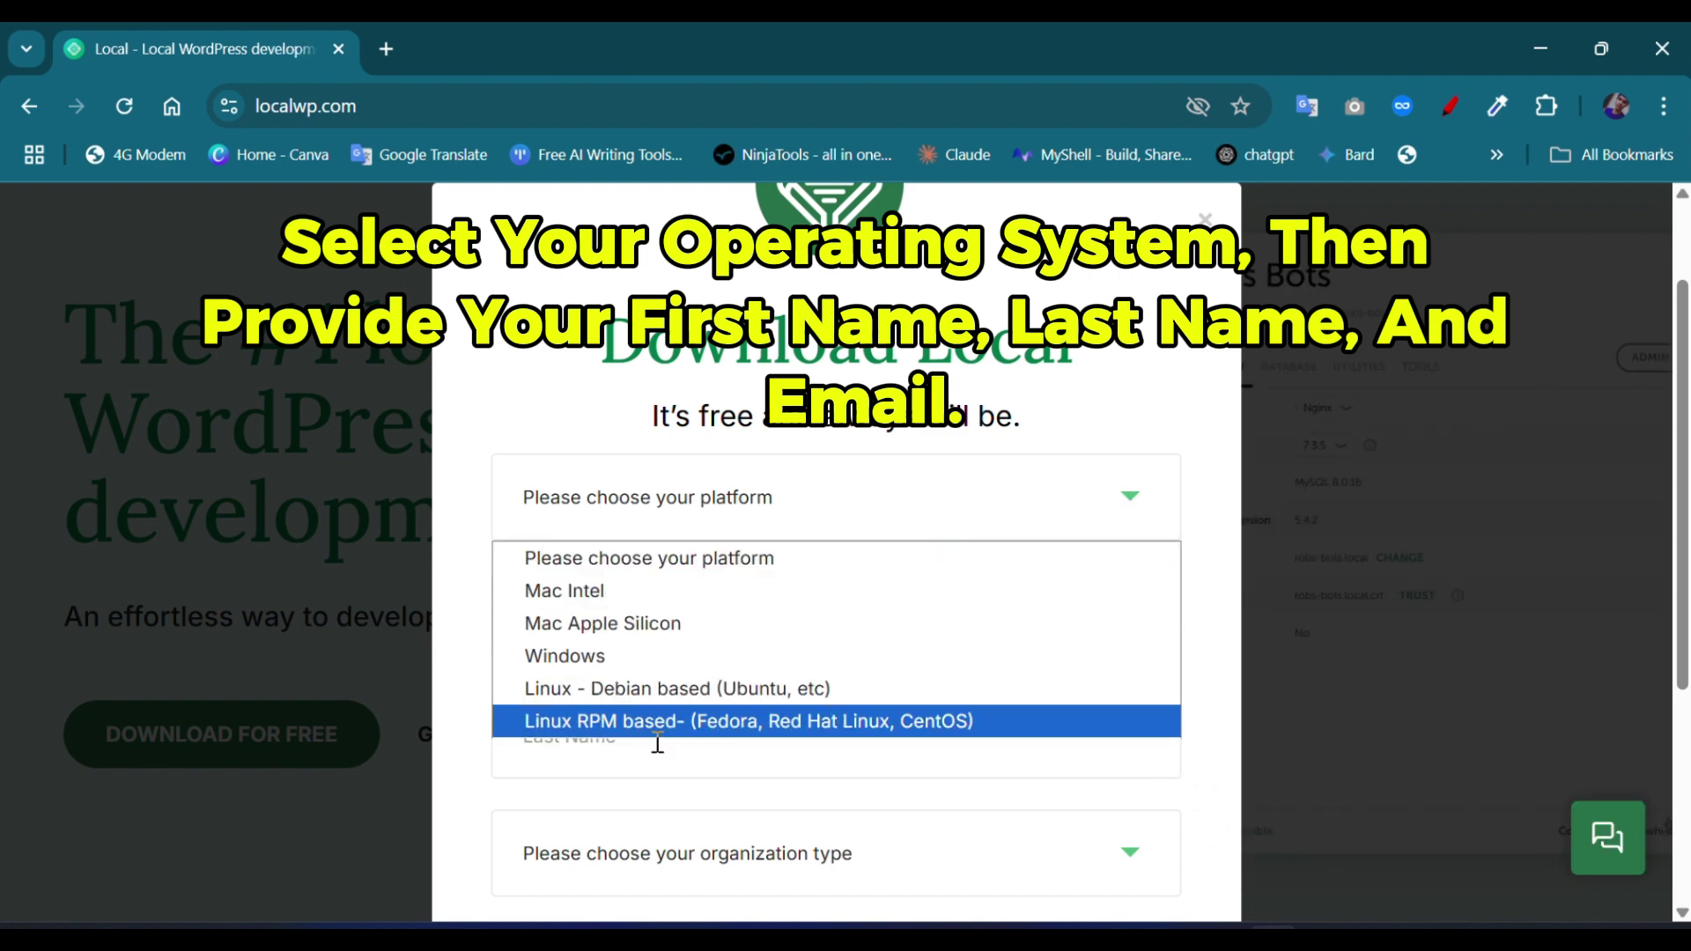
left_click(692, 666)
Step: Enter the user's first and last name in the form
left_click(671, 637)
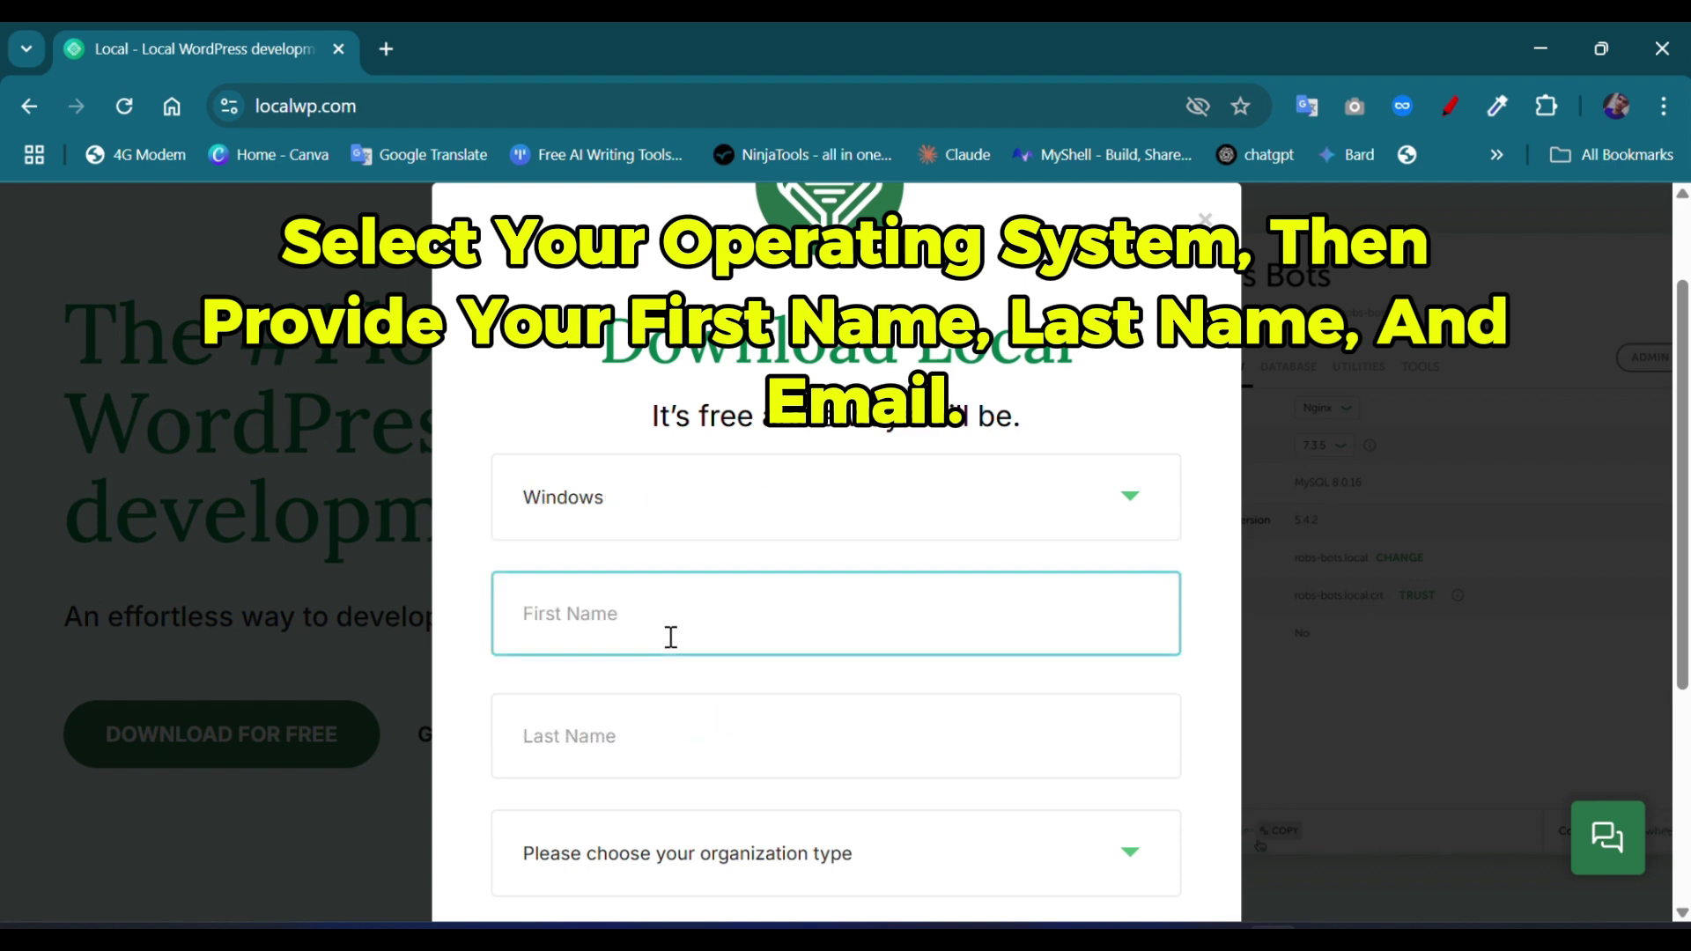
type("Udar")
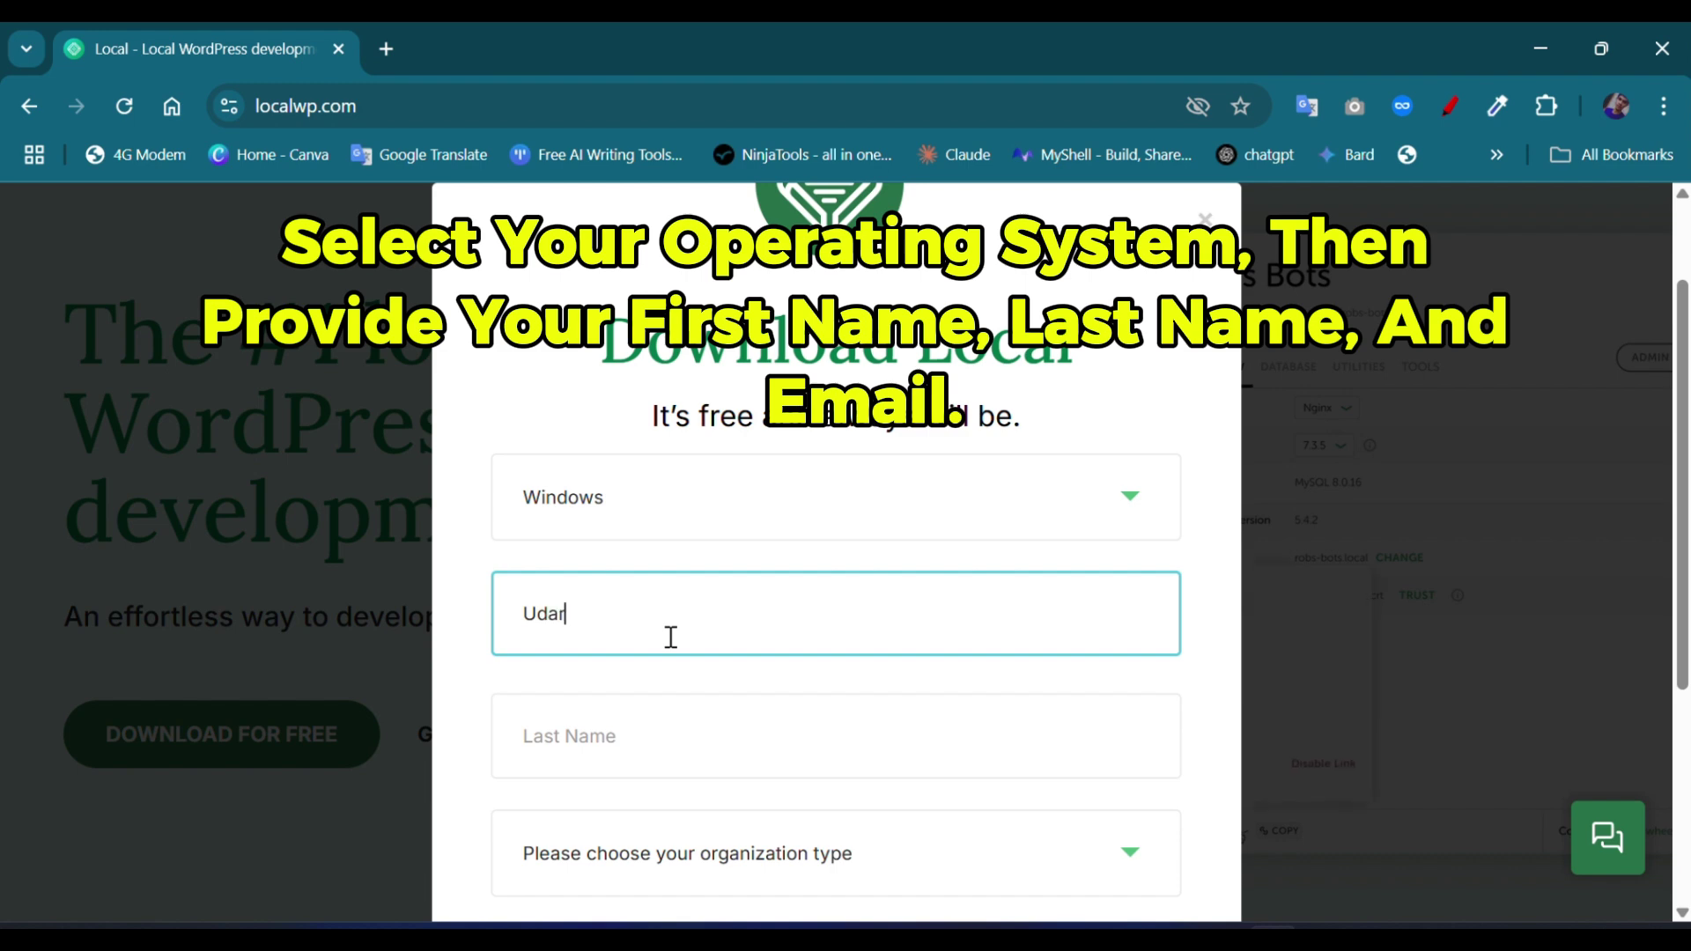
type("a")
key("Tab")
type("D")
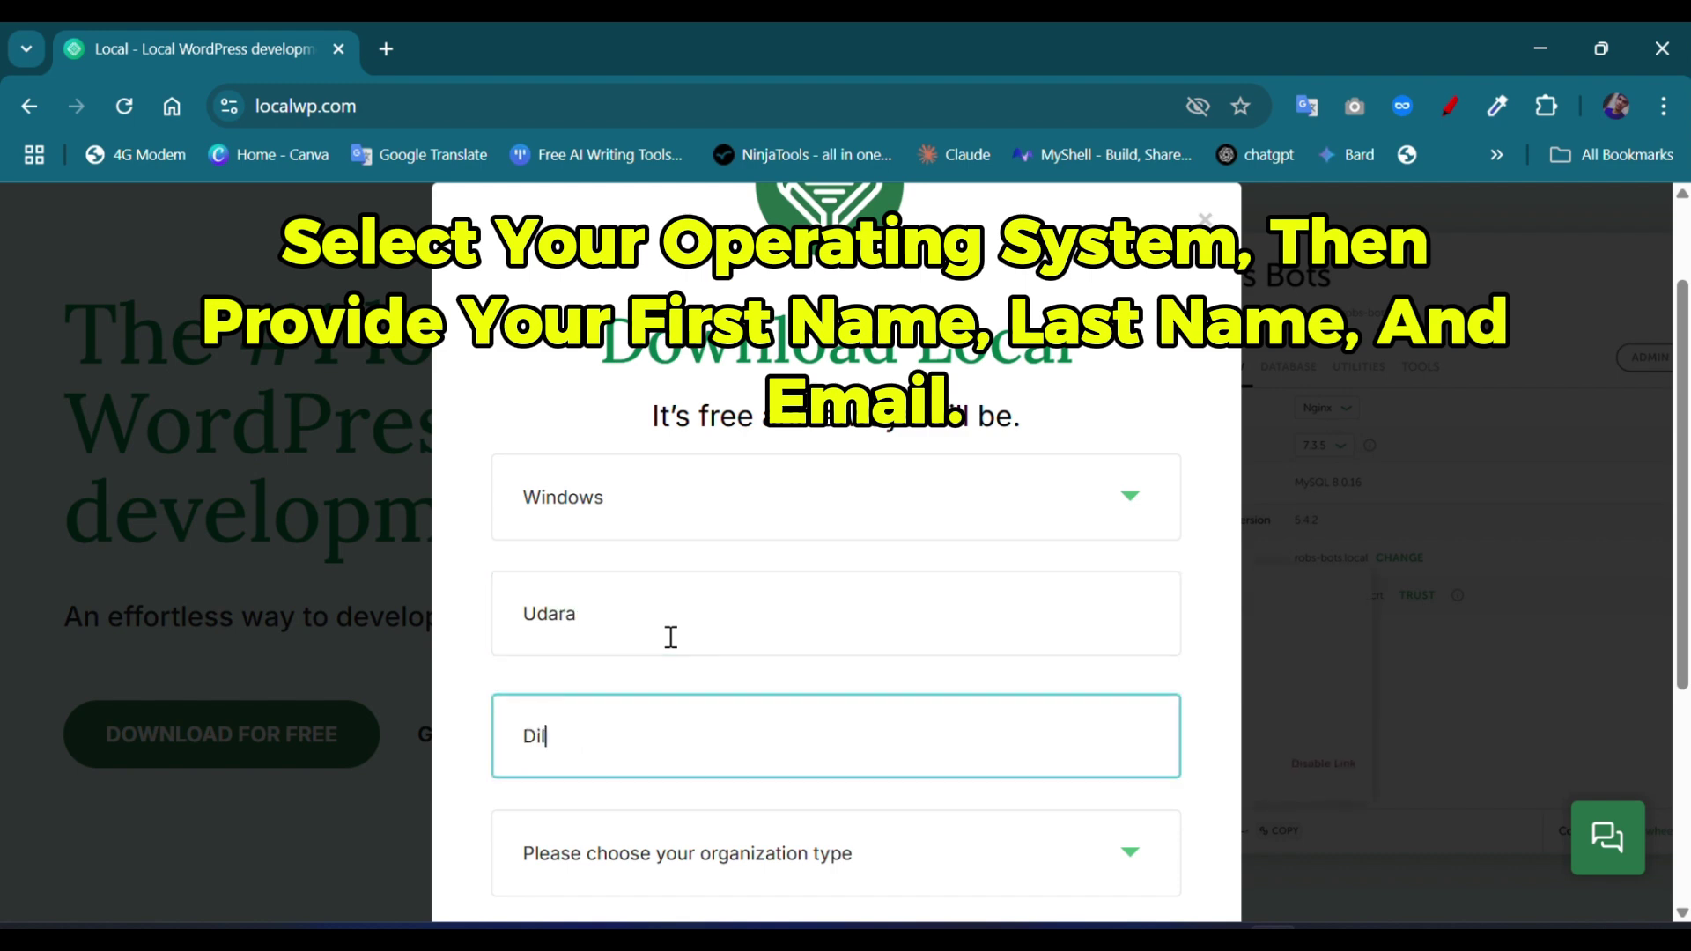
Step: Set organization type to Independent Freelancer/Consultant and start typing the work email
scroll(671, 637, "down", 1)
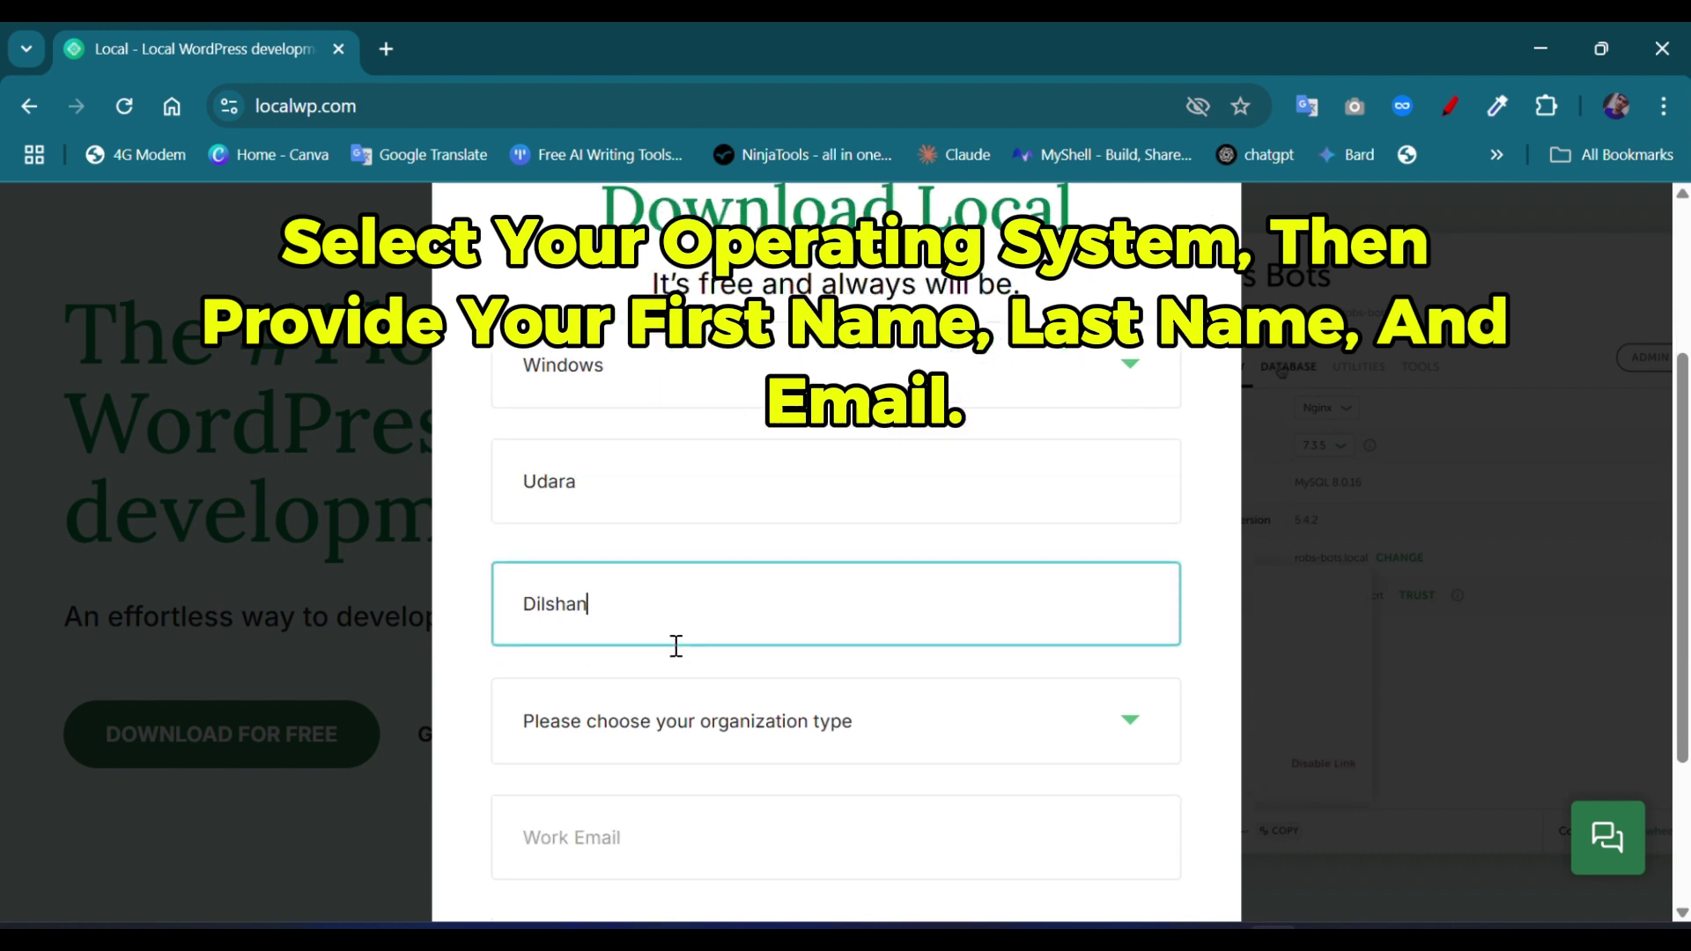
left_click(691, 736)
scroll(667, 616, "down", 2)
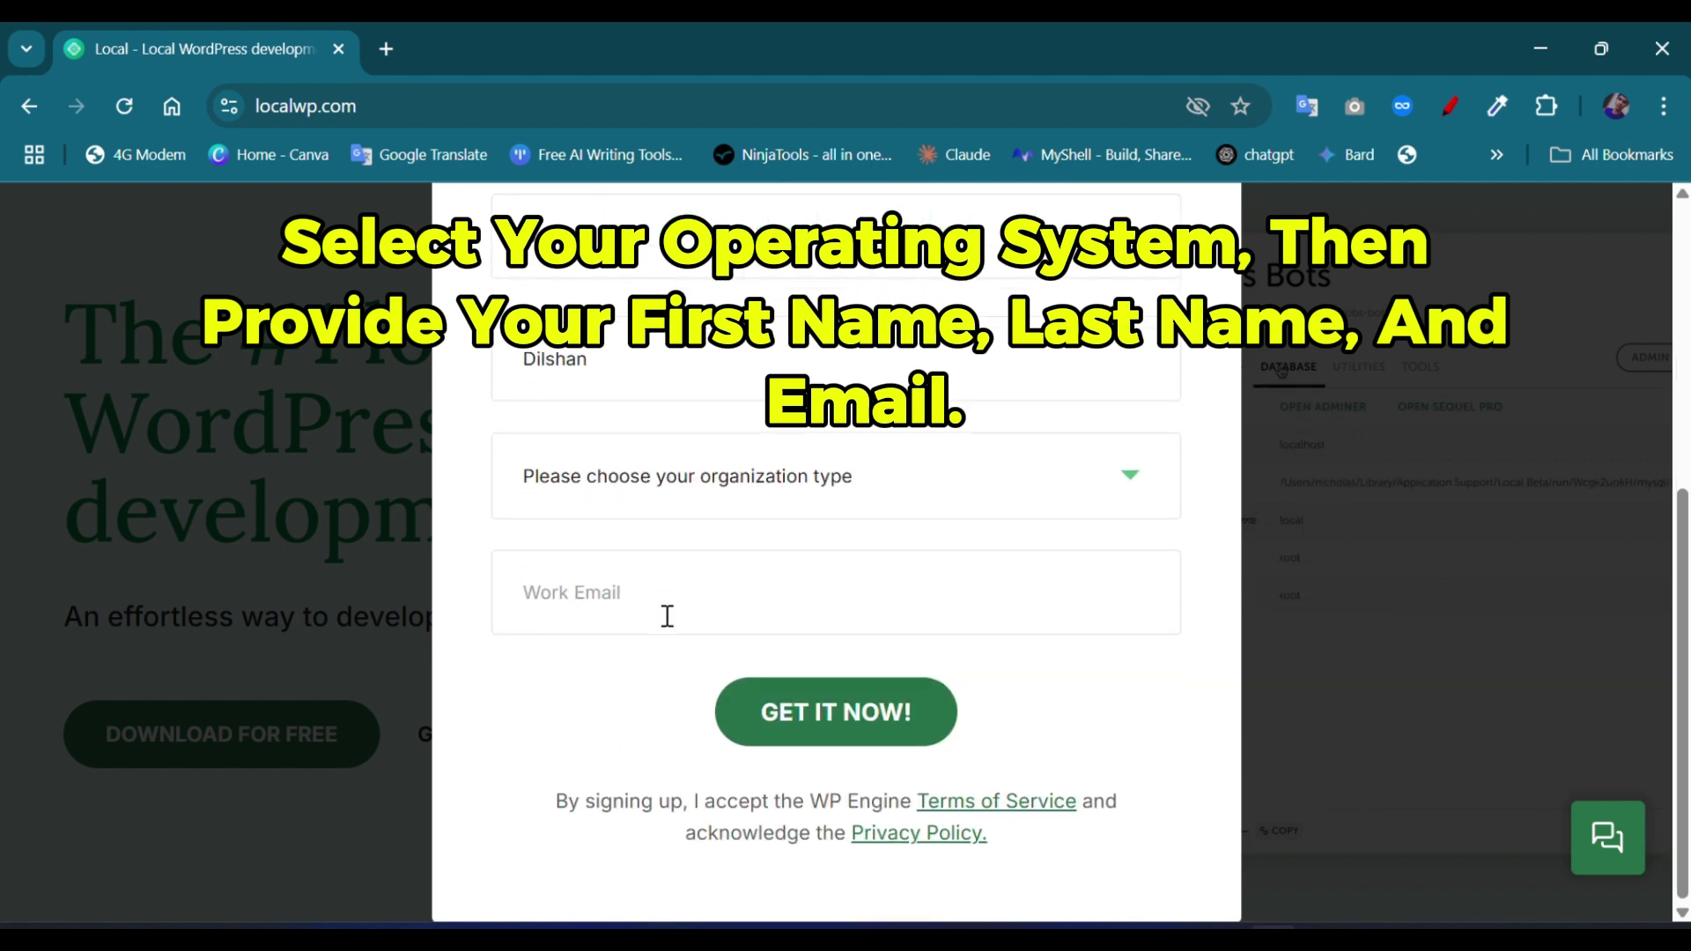
left_click(651, 475)
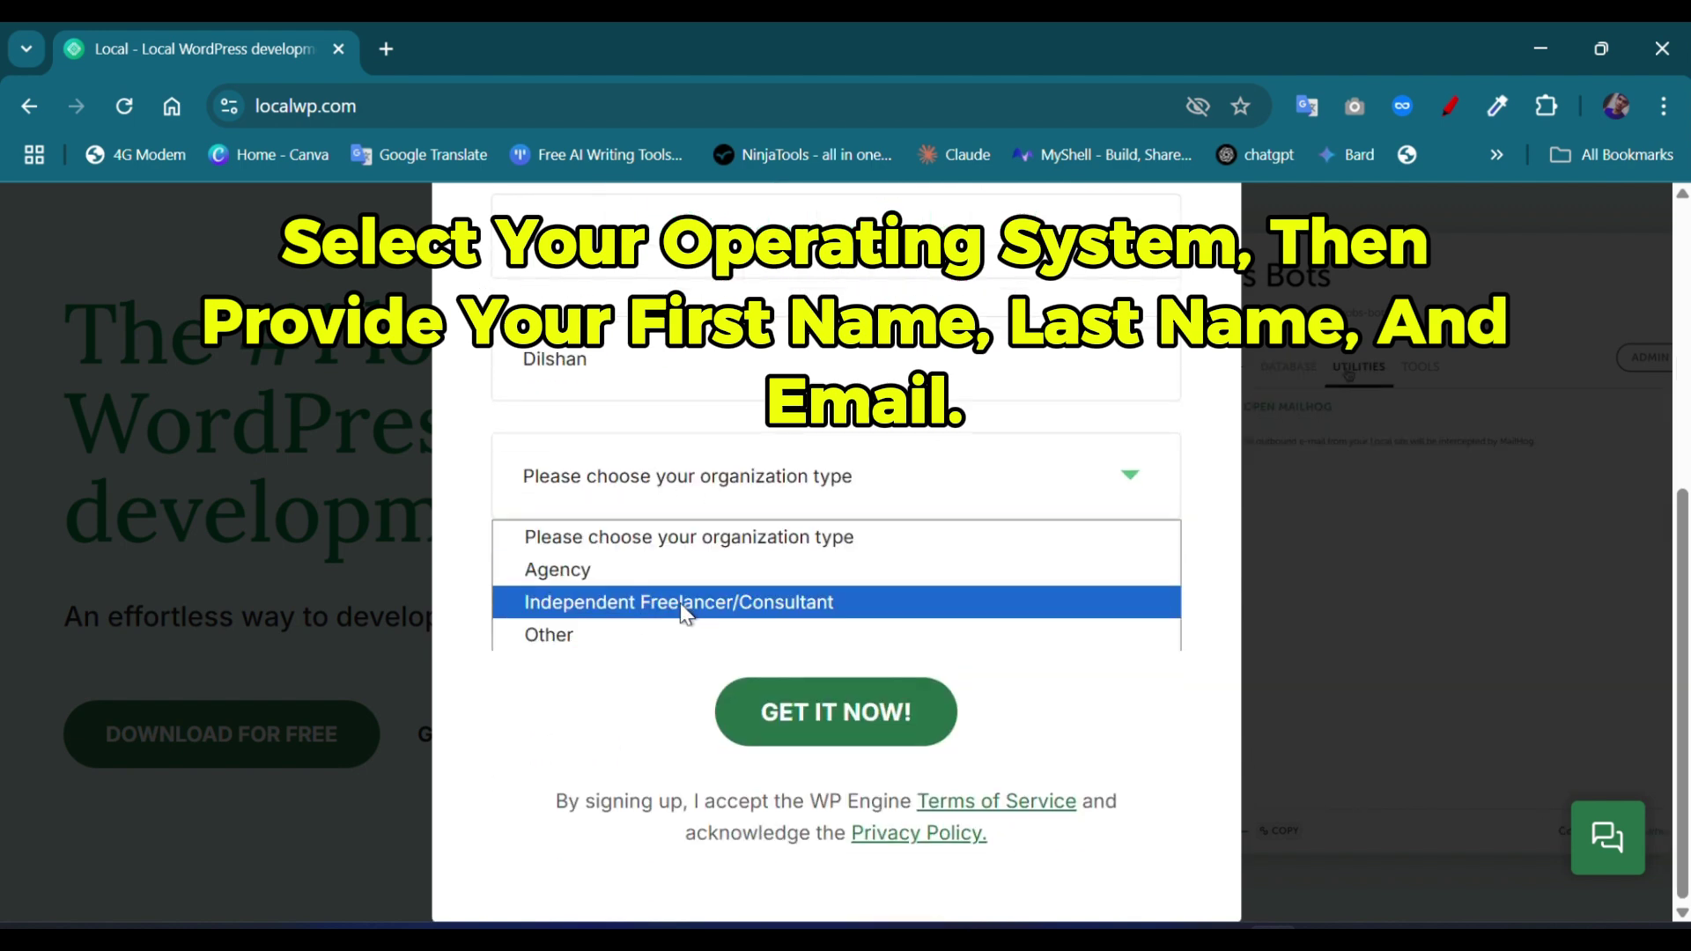
left_click(779, 608)
left_click(713, 608)
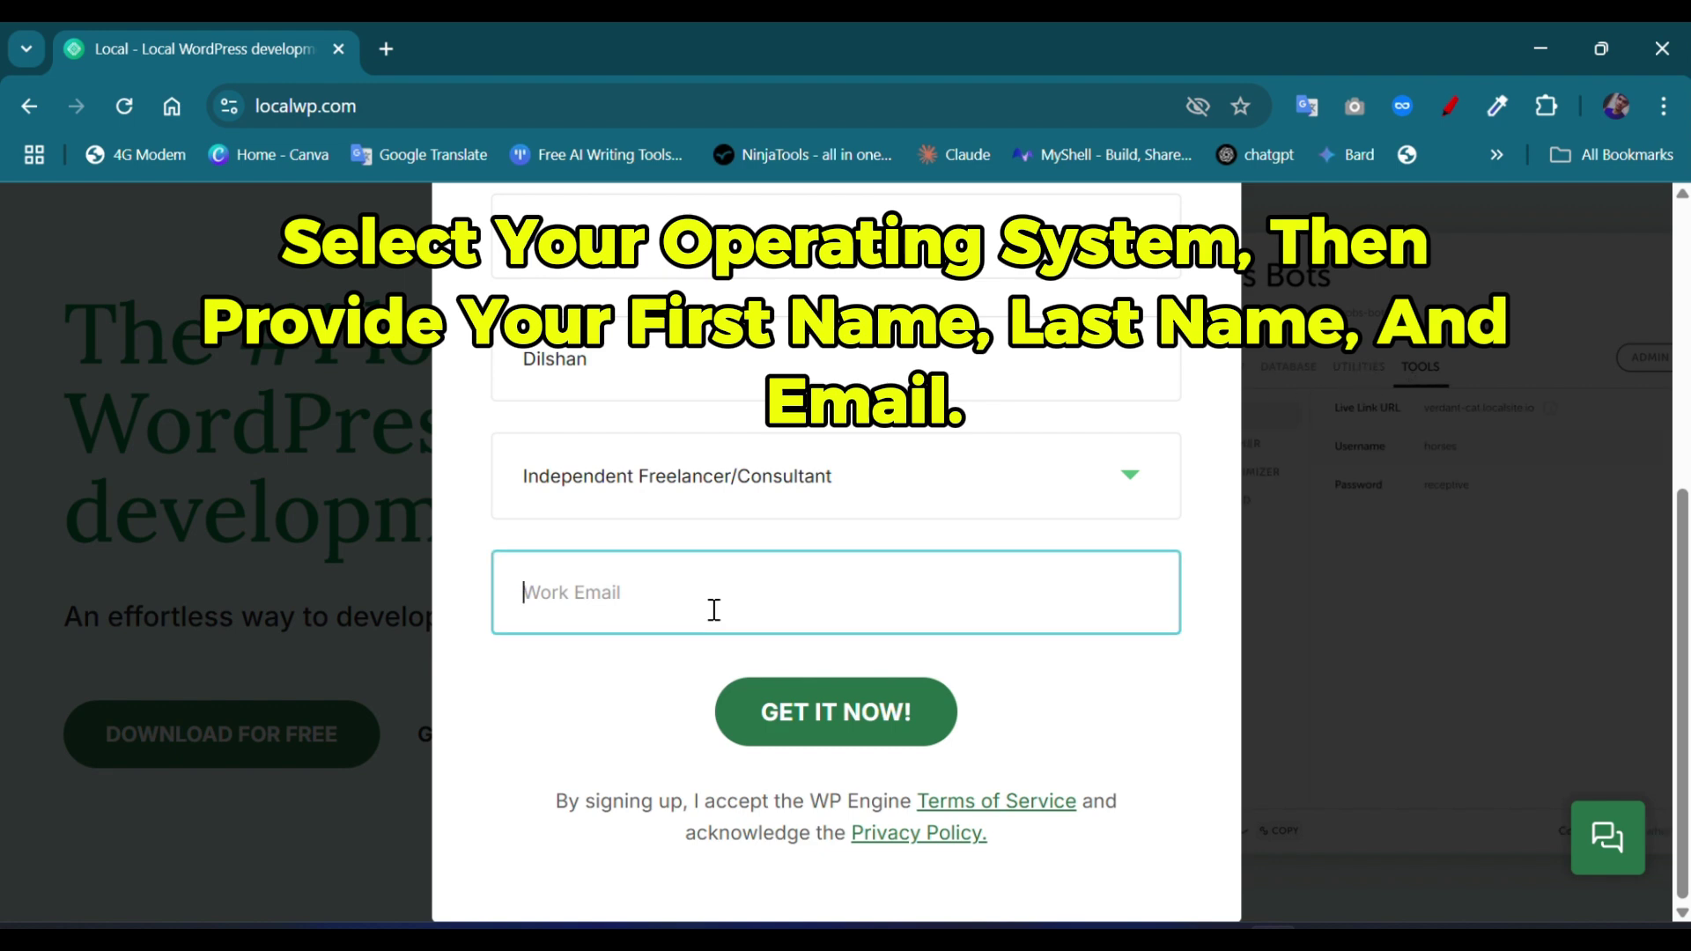
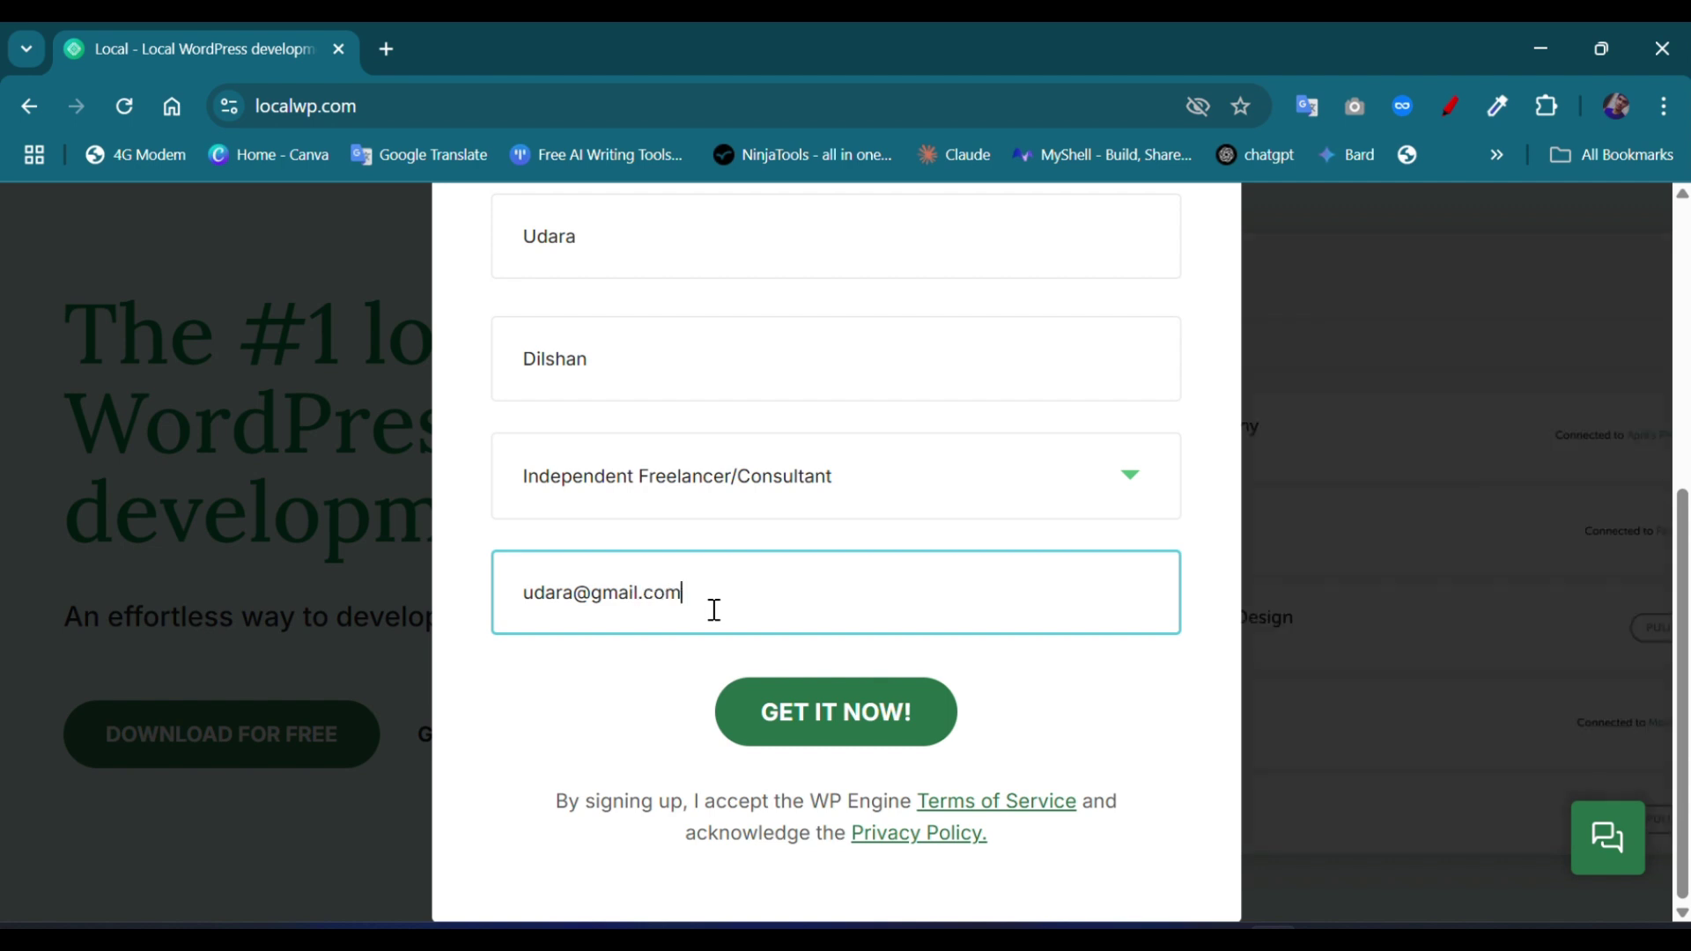
Step: Submit with GET IT NOW! and save local-9.2.5-windows.exe into Downloads
left_click(846, 746)
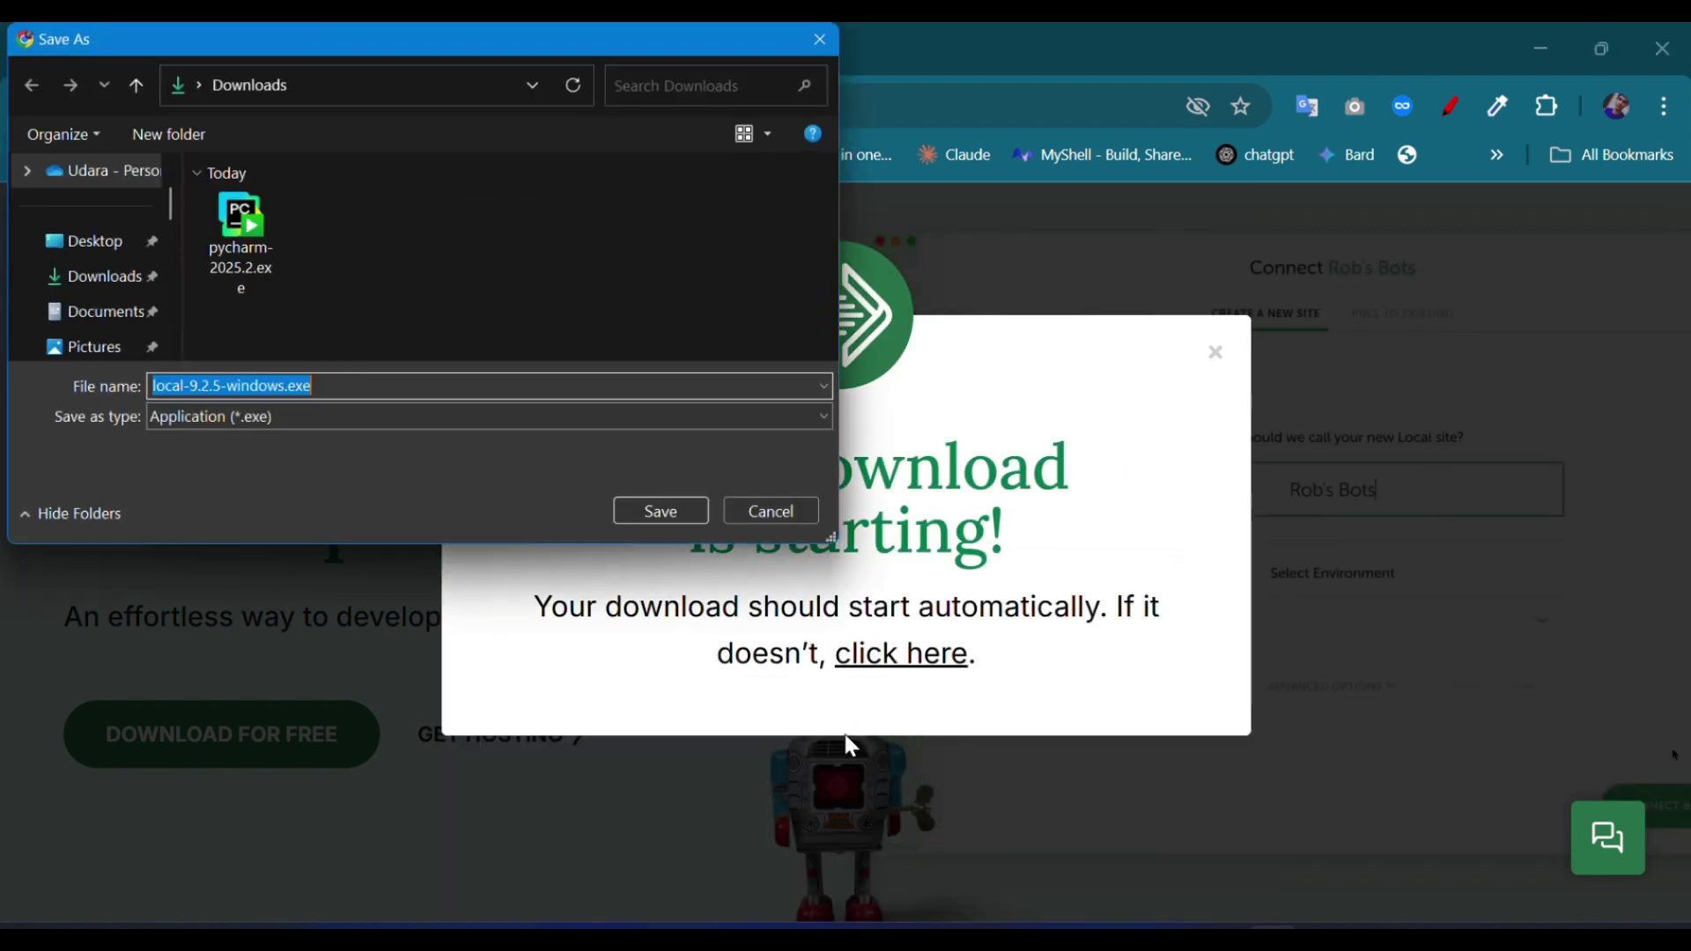
left_click(95, 284)
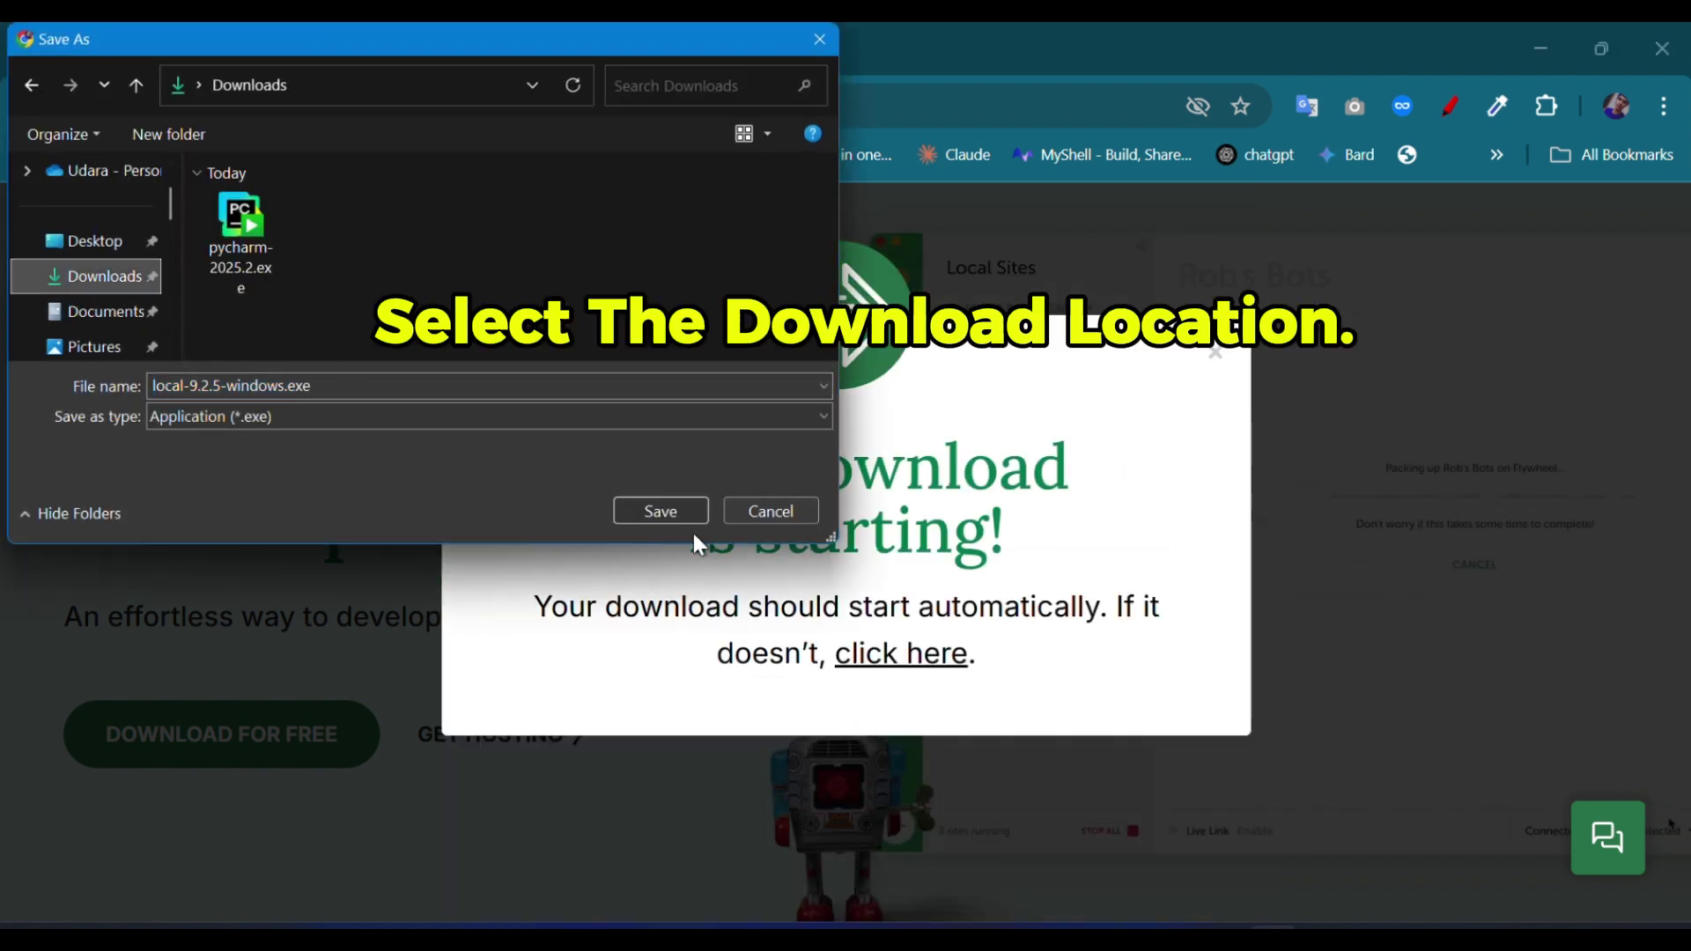
left_click(654, 516)
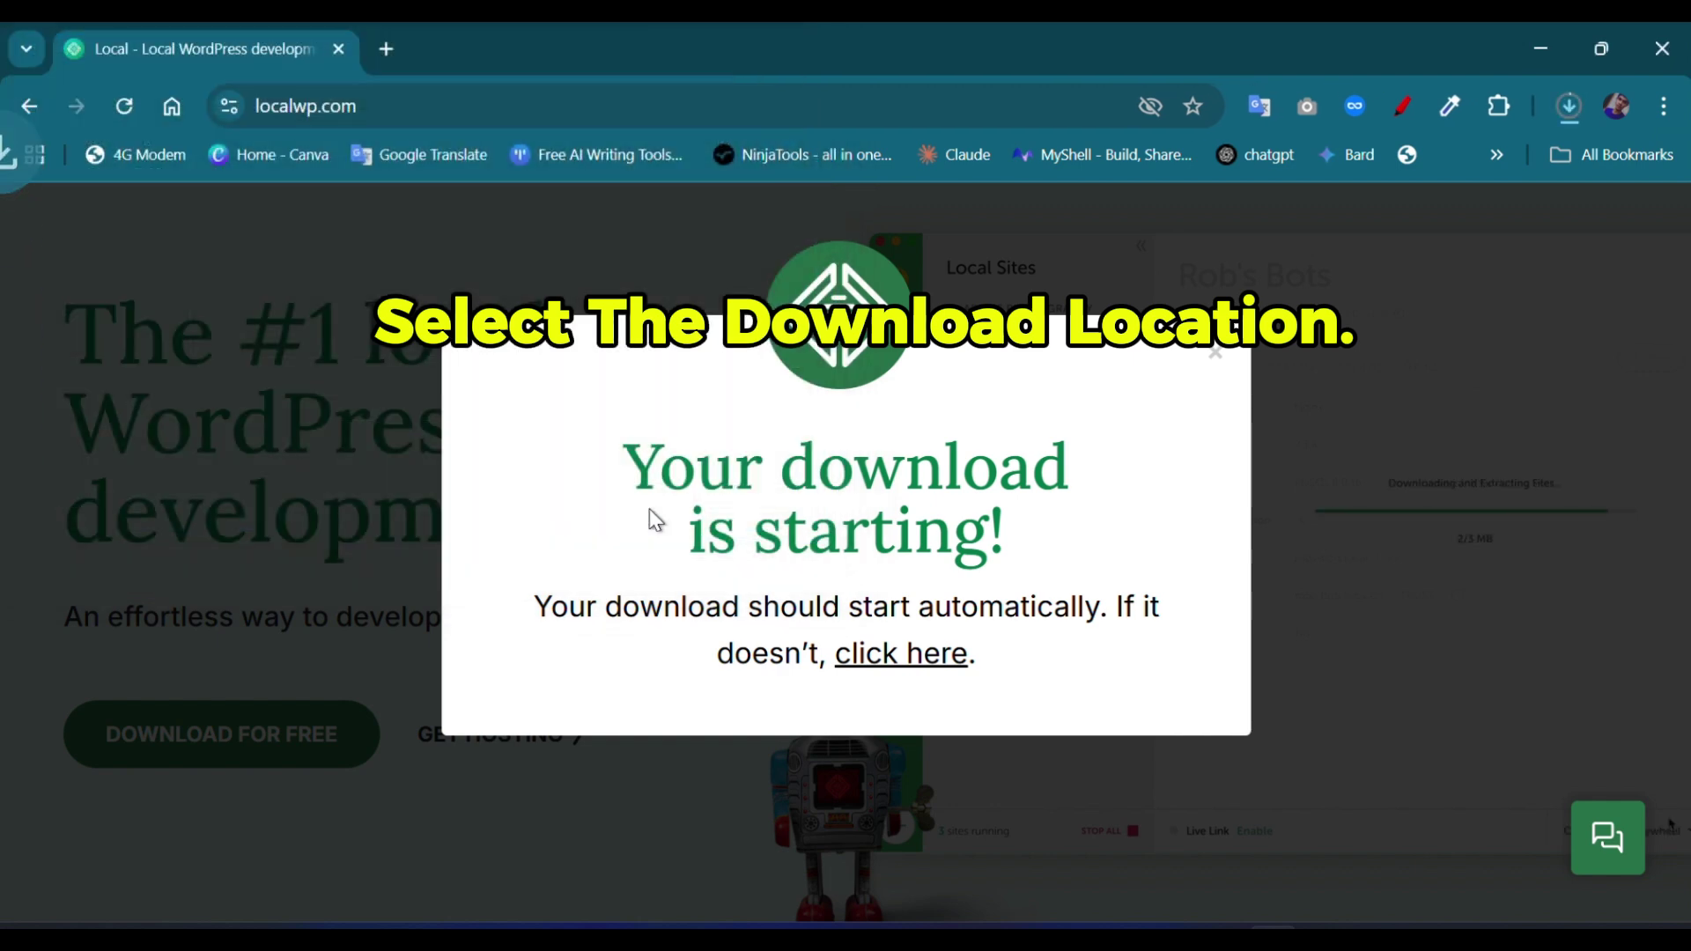
left_click(1571, 102)
Step: Run the downloaded installer and install Local 9.2.5 for the current user only in the default folder
left_click(1555, 636)
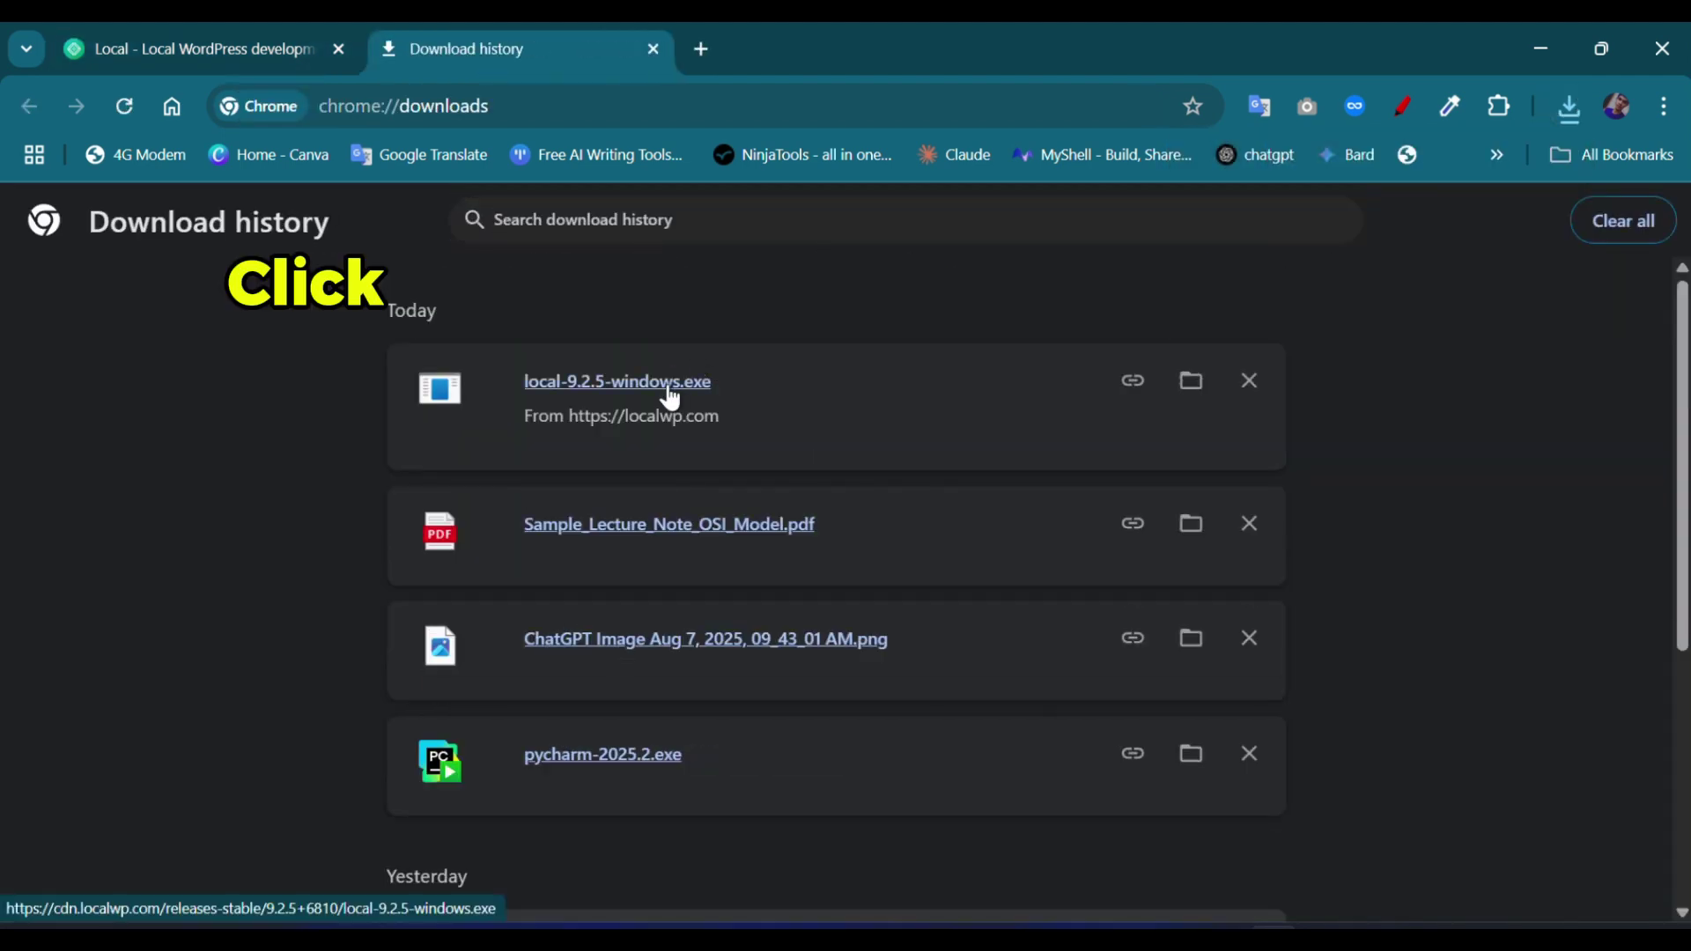
left_click(667, 389)
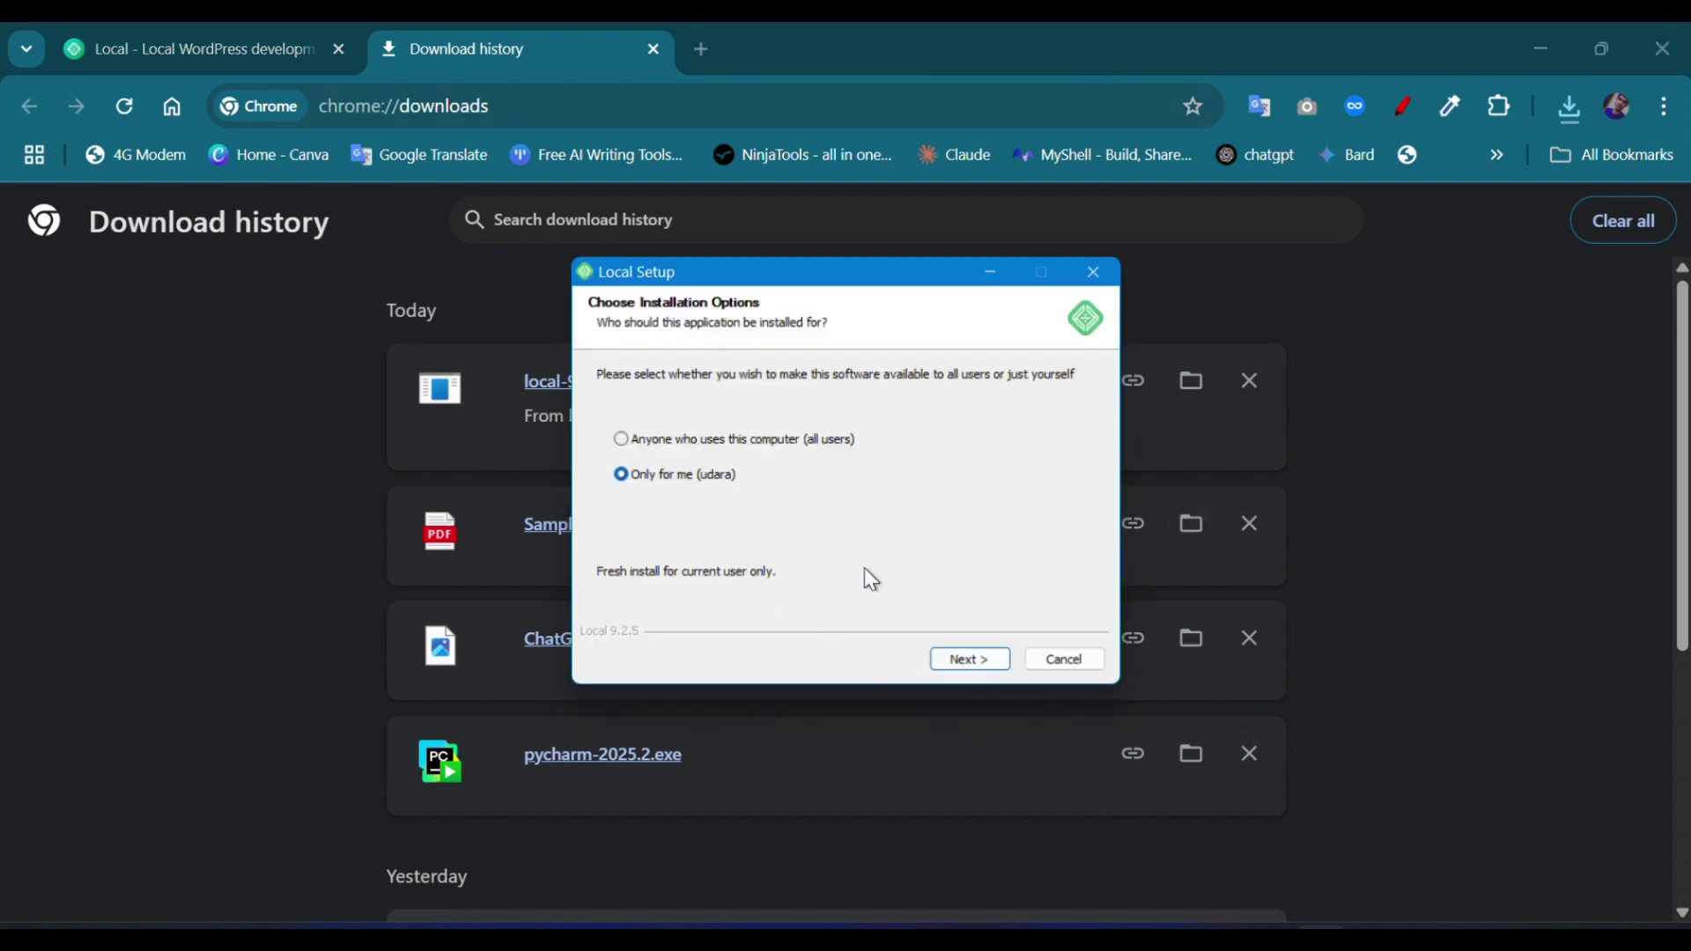
left_click(966, 656)
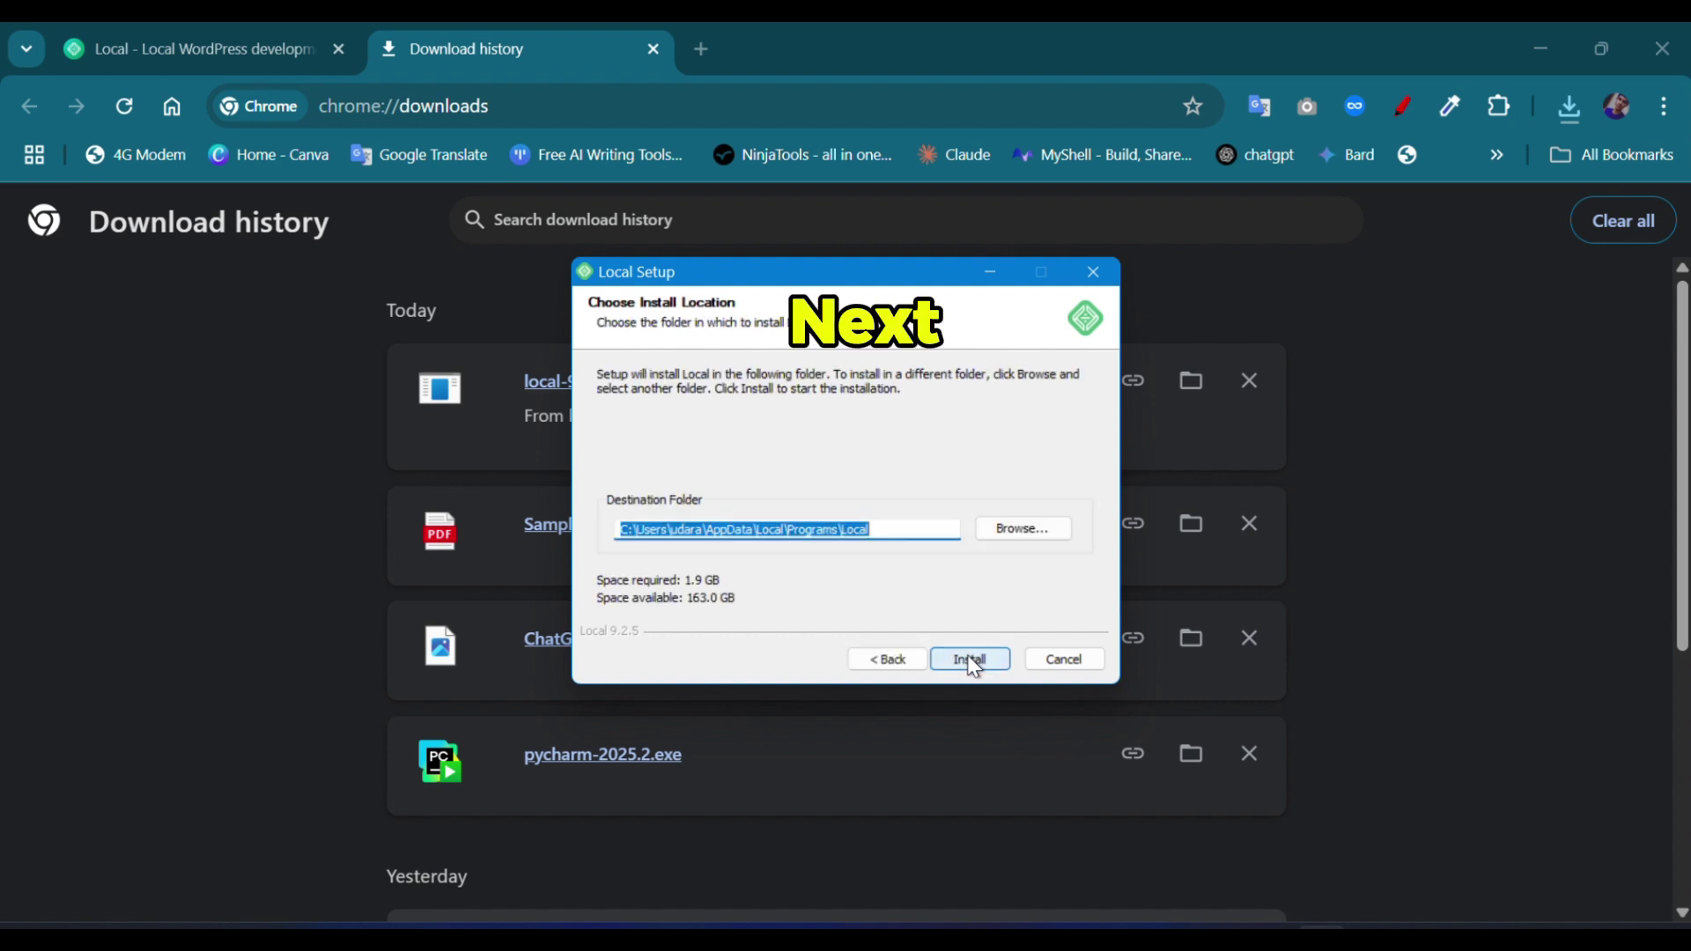
left_click(971, 661)
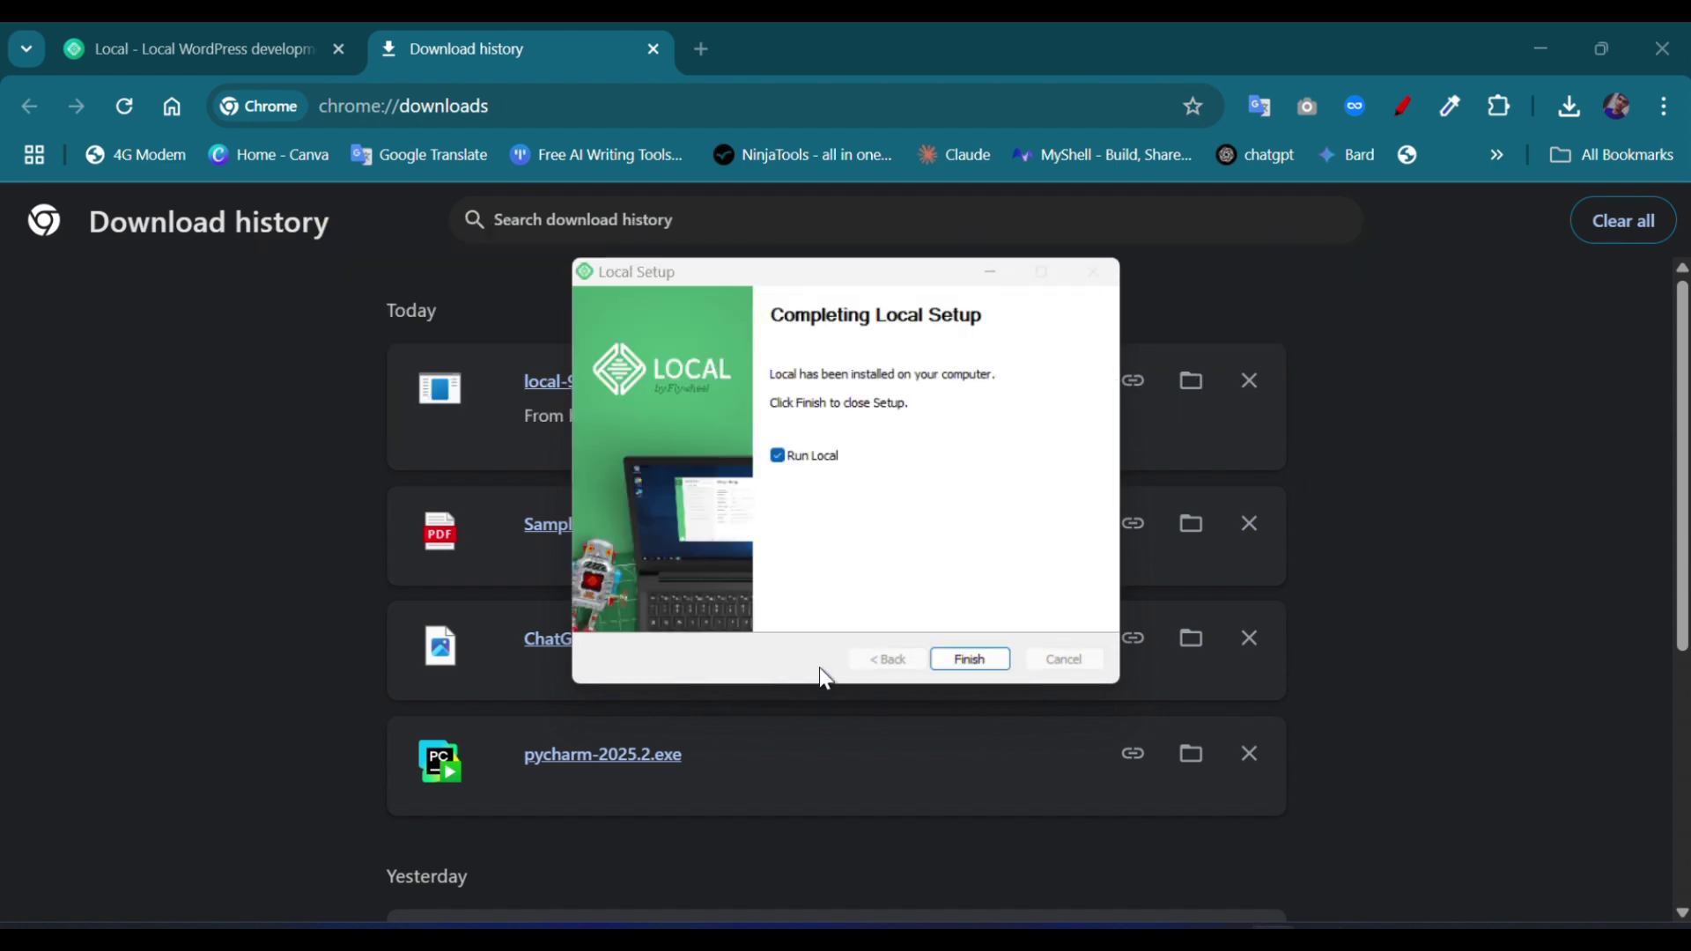
Step: Finish Local Setup, search the Start menu for 'local', and launch the Local app
left_click(967, 665)
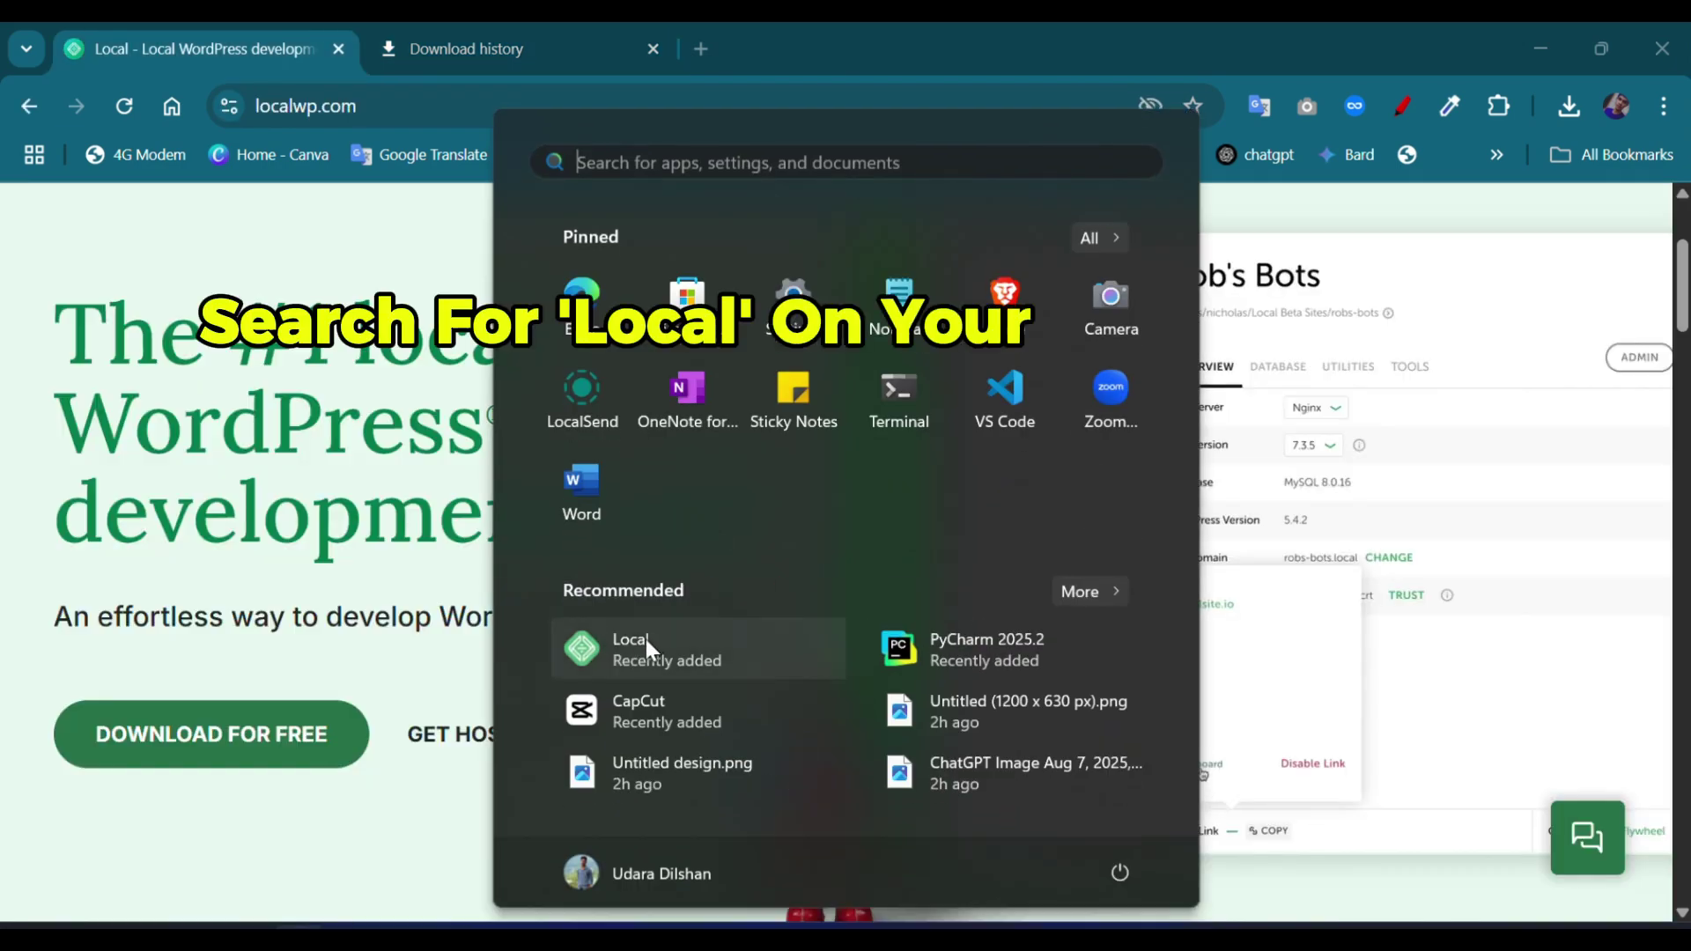
left_click(688, 162)
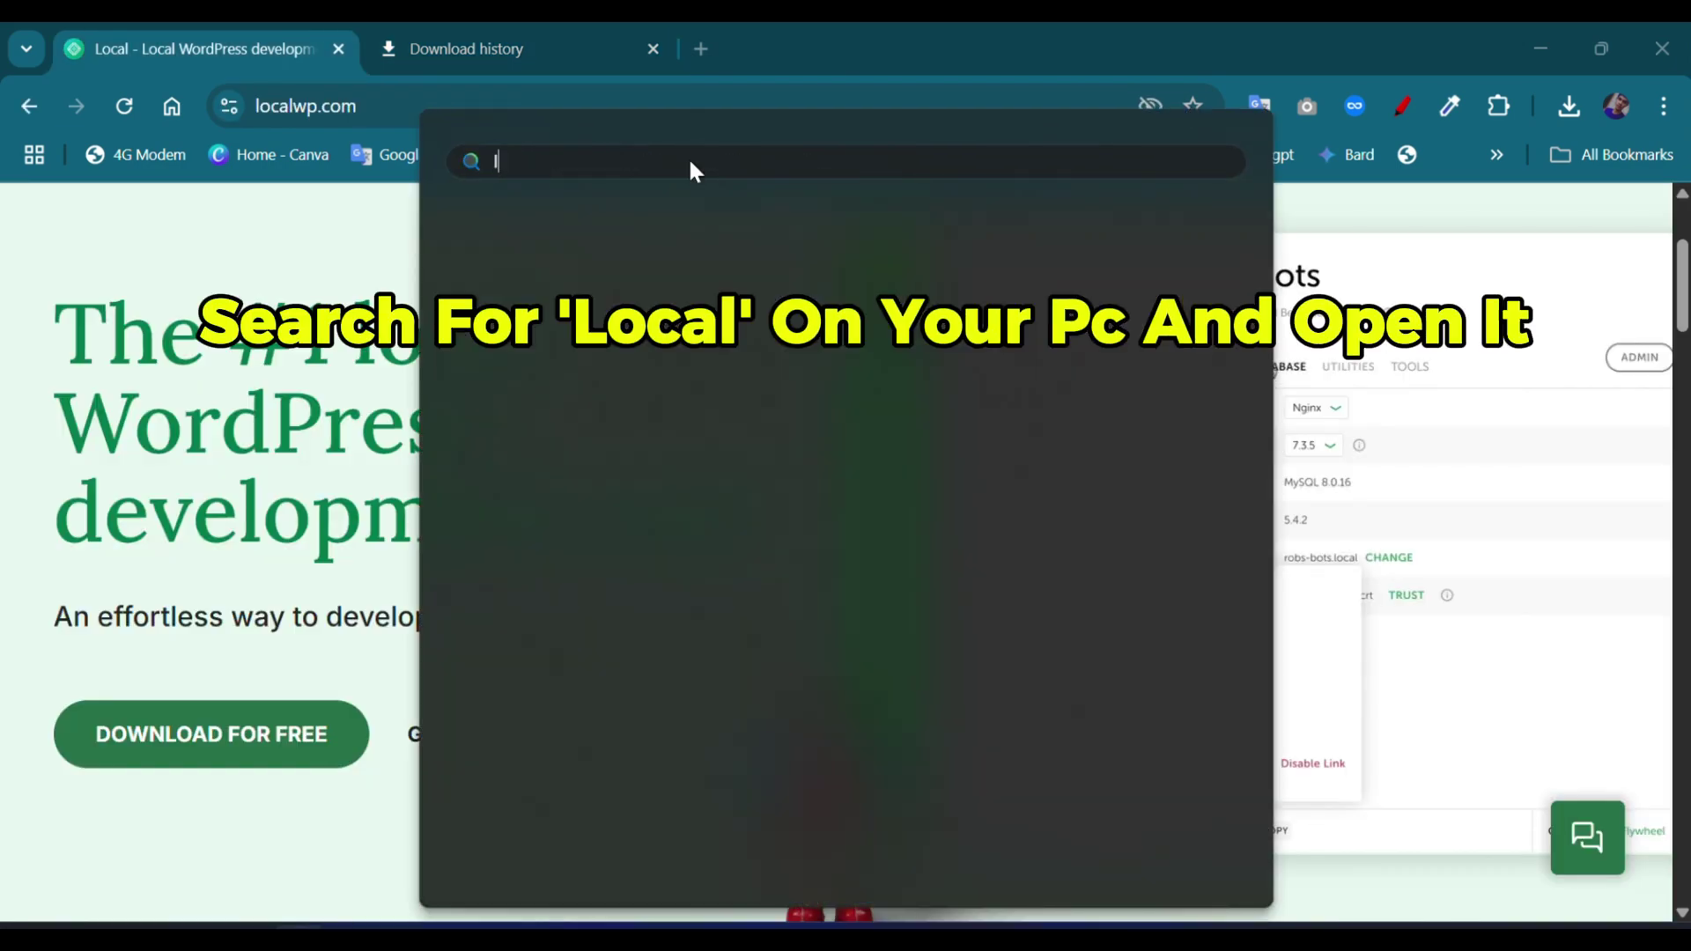
type("localSend")
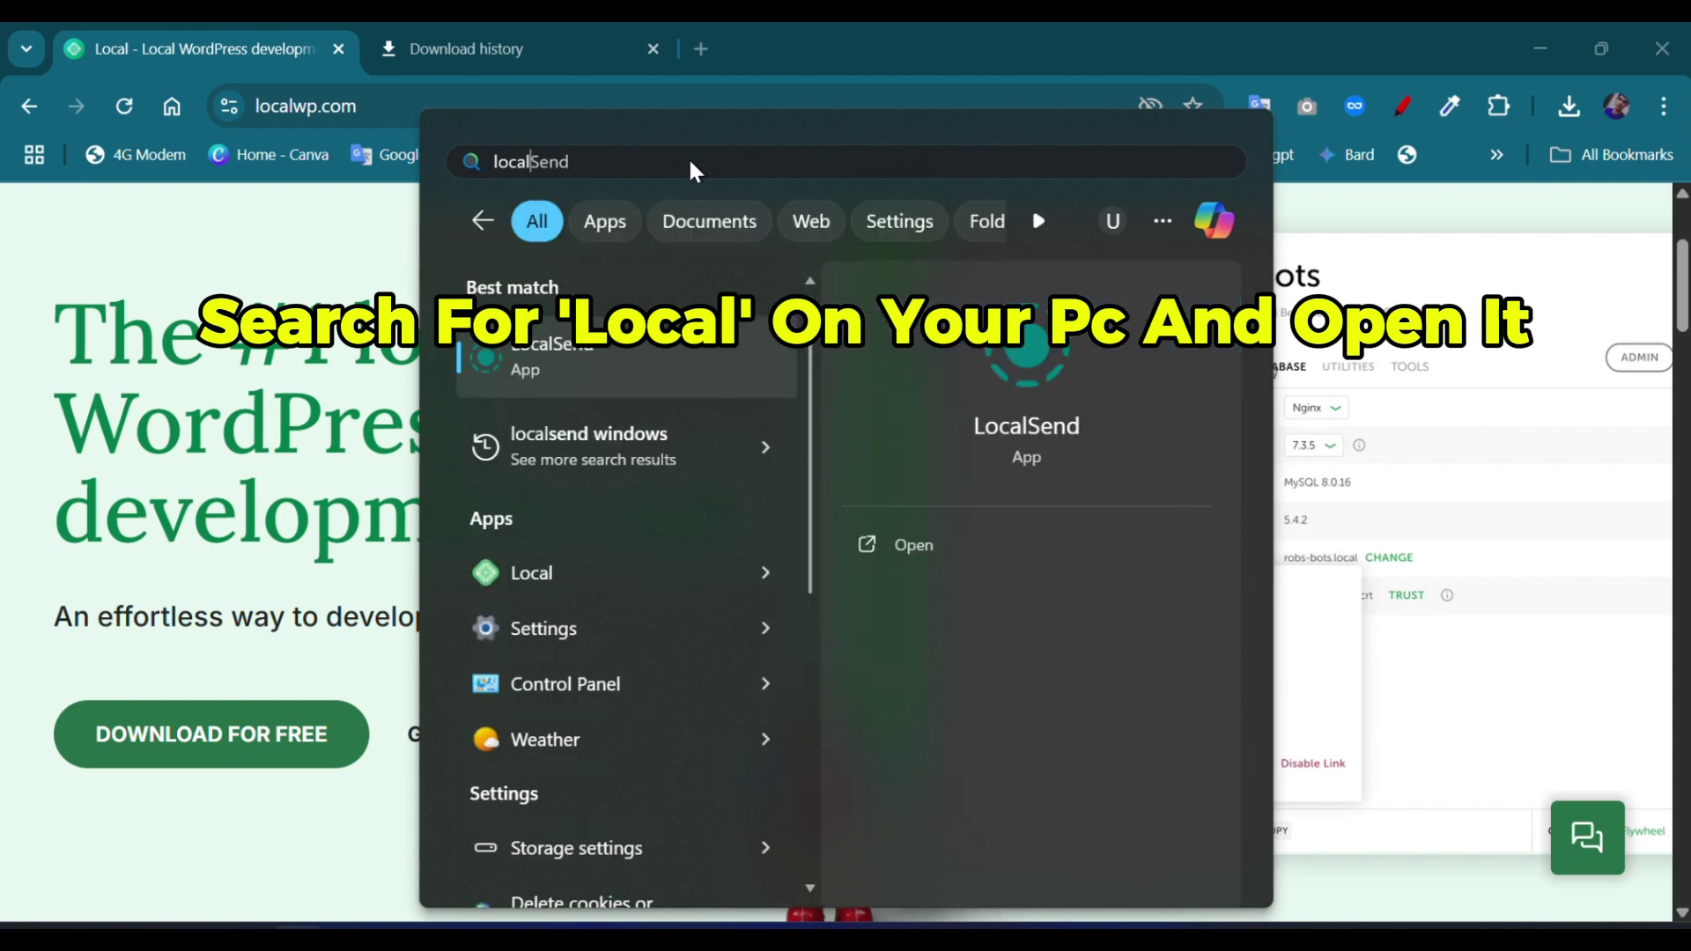
left_click(760, 578)
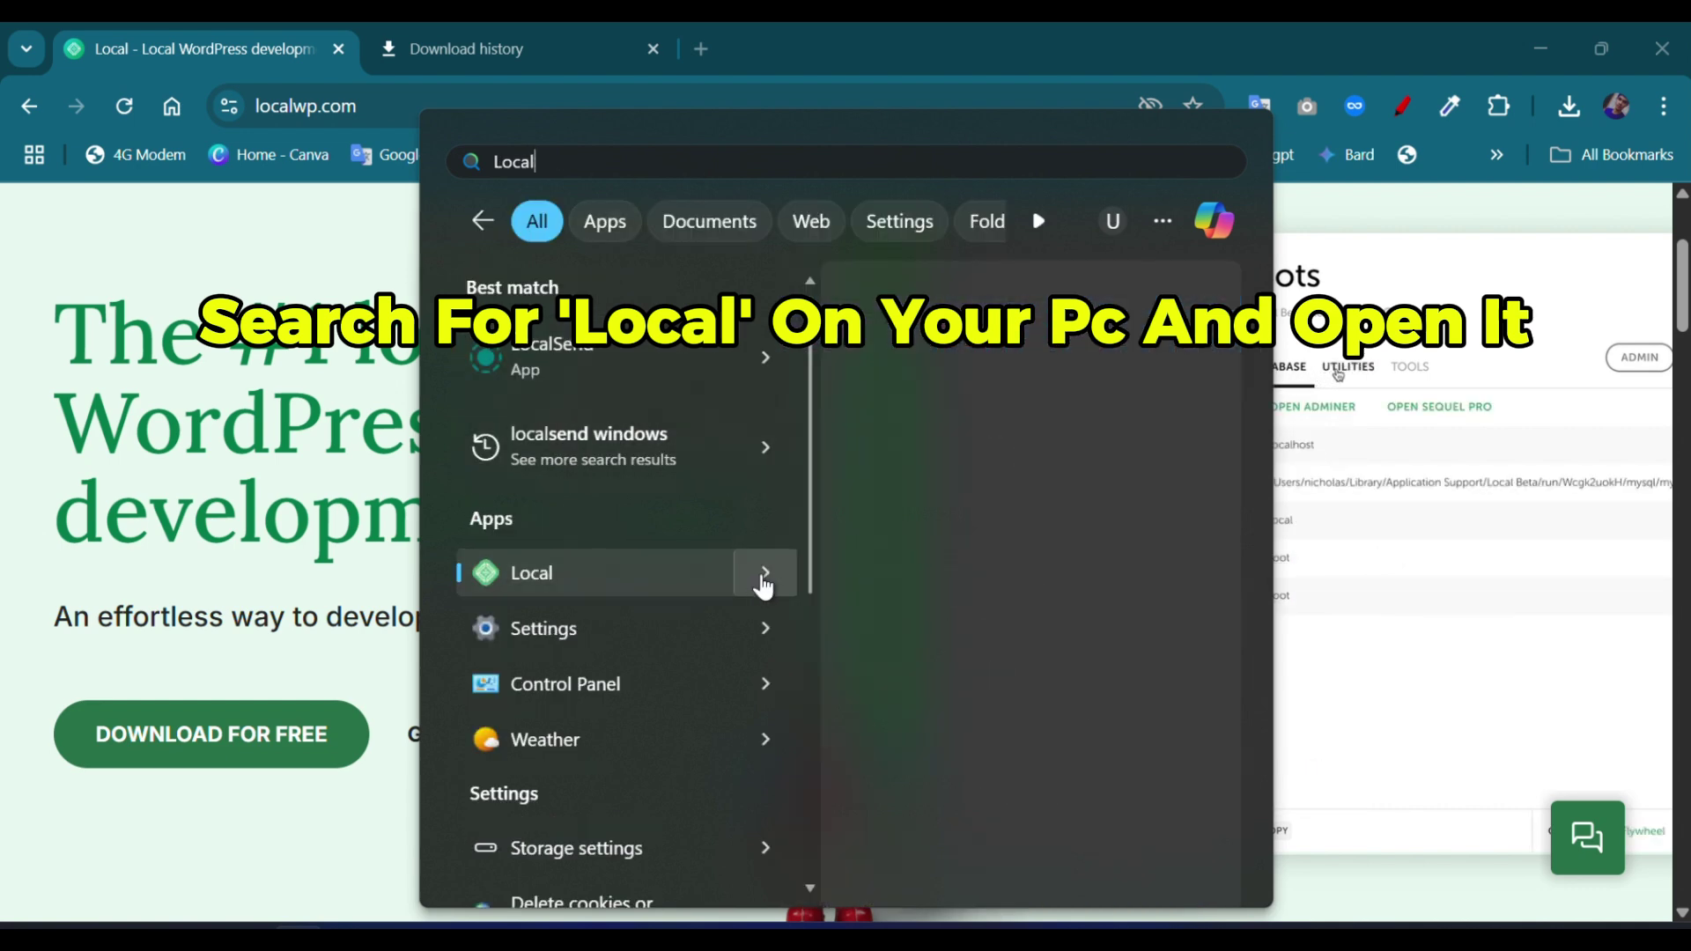
left_click(939, 553)
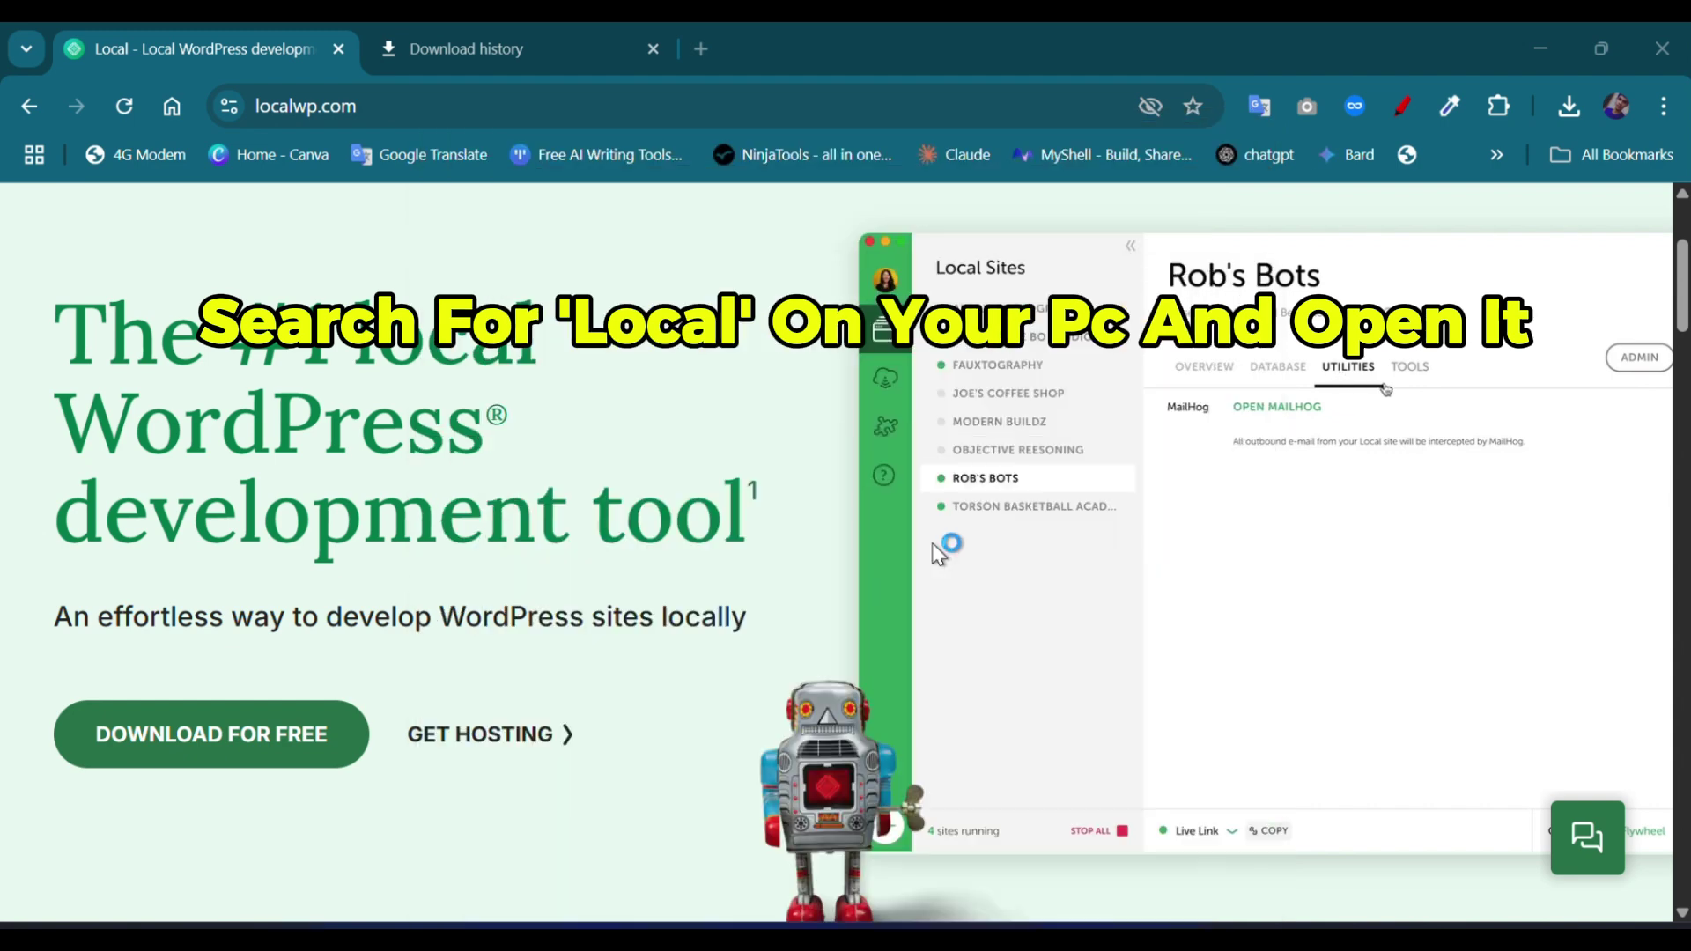
Step: Tick 'I have read and agree' and accept Local's Terms of Service
left_click(701, 48)
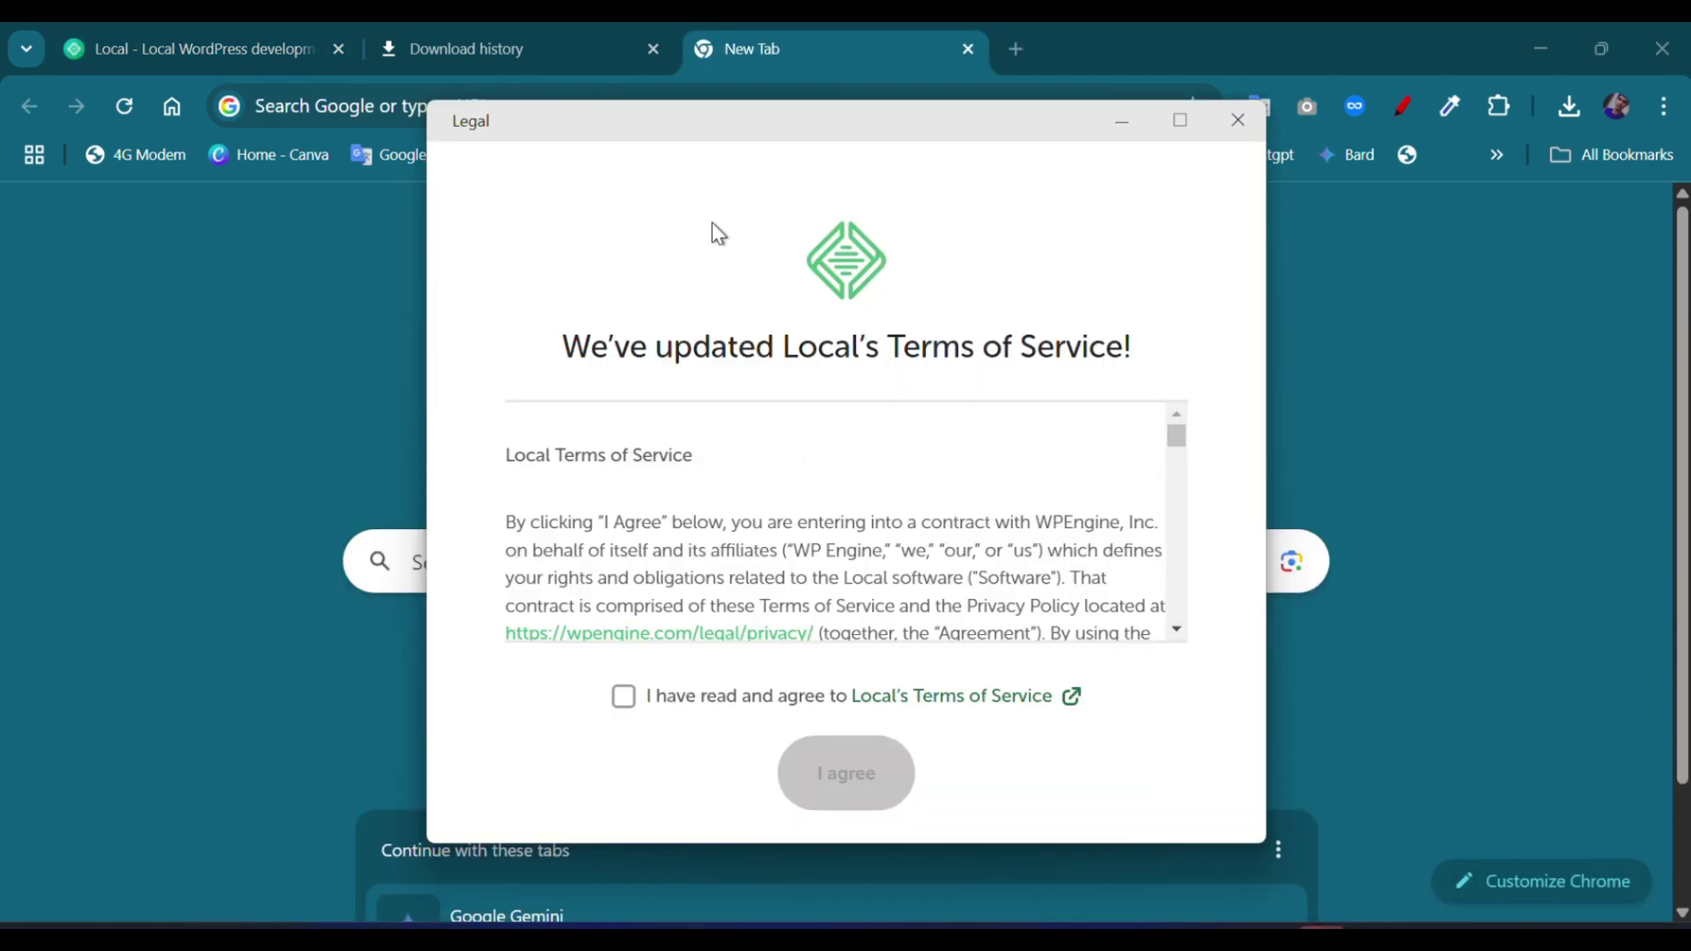
scroll(745, 436, "down", 5)
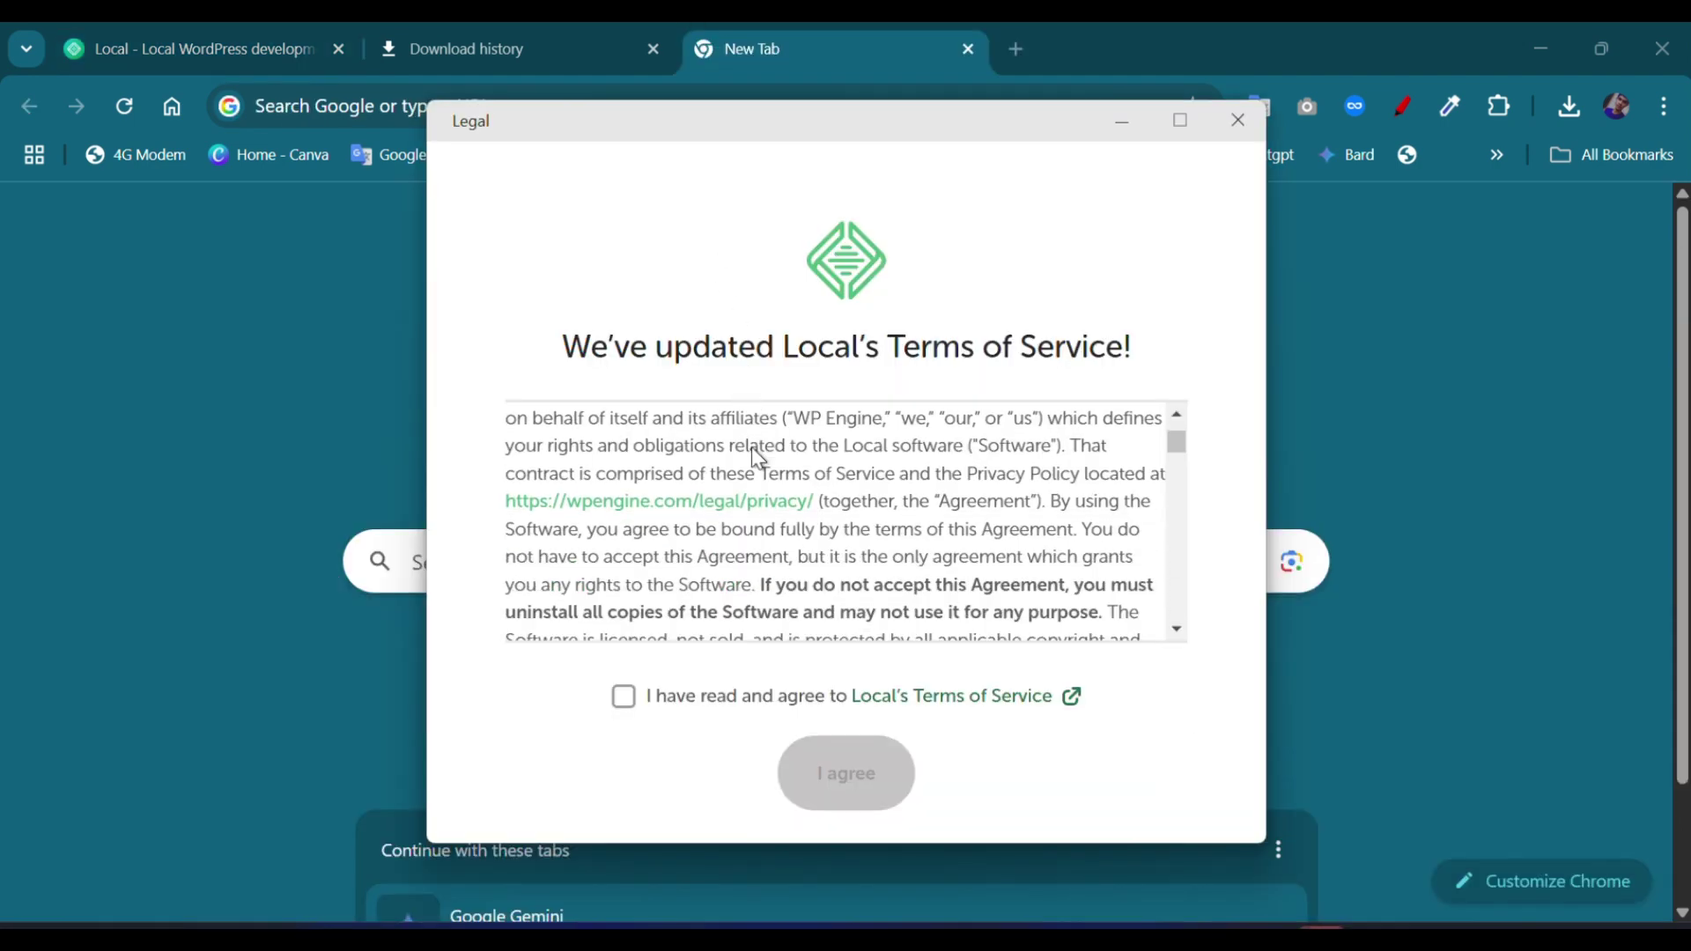
left_click(624, 700)
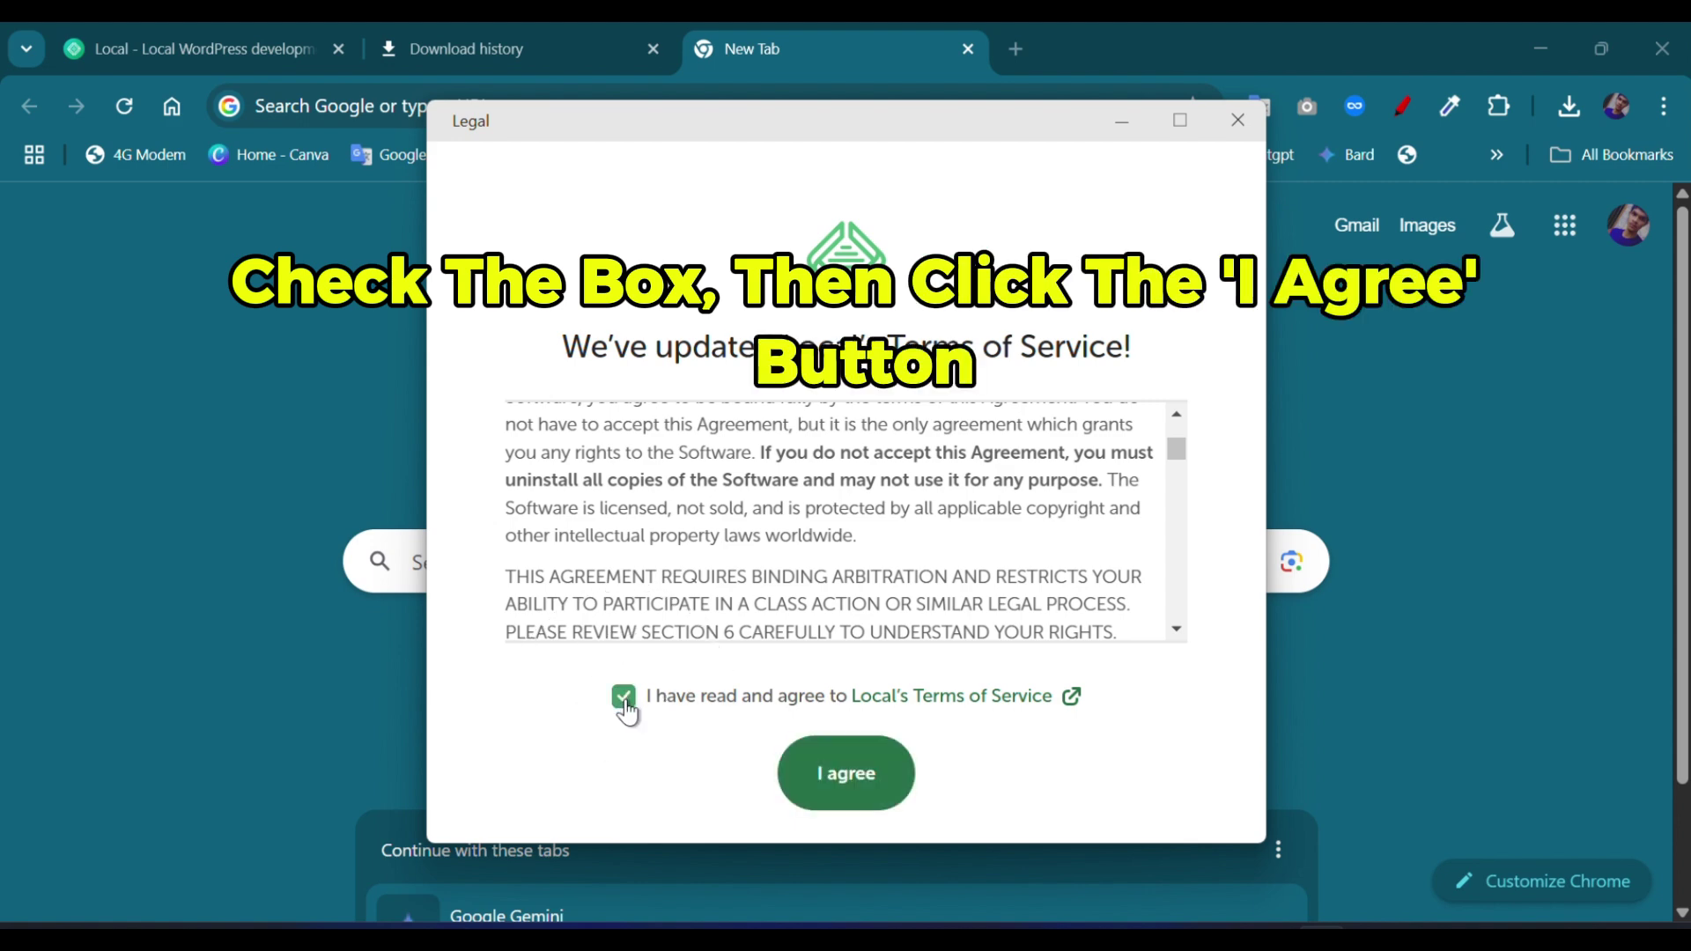
left_click(844, 791)
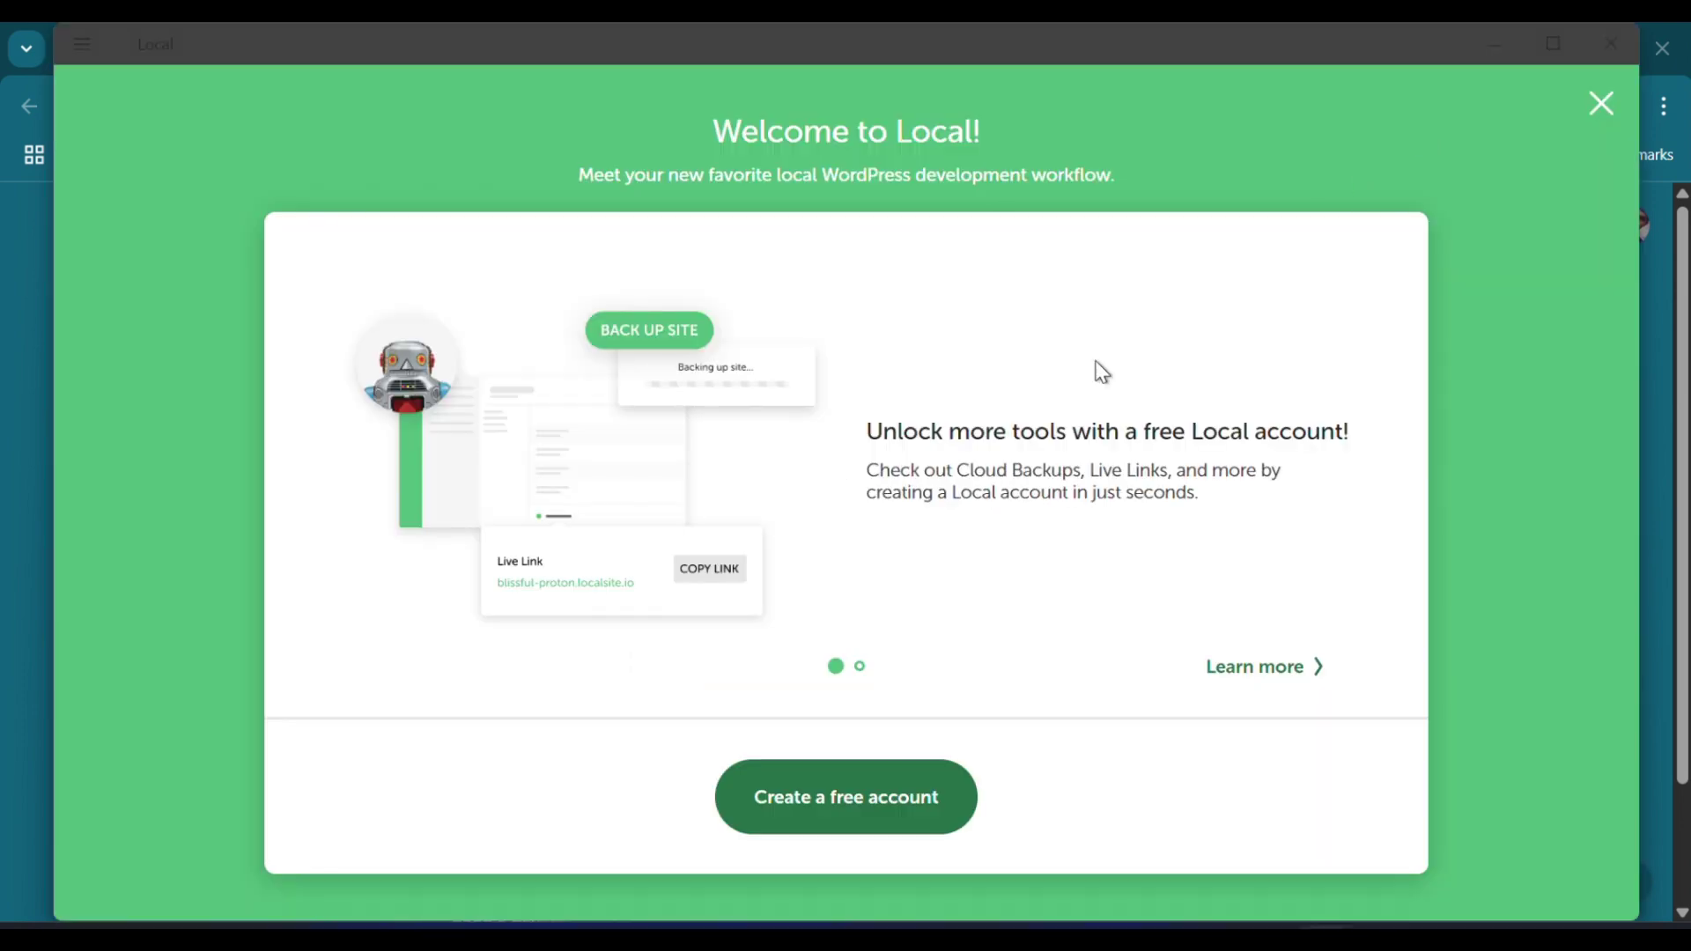
Step: Create a free Local Hub account with Continue with Google and review the account page
left_click(848, 808)
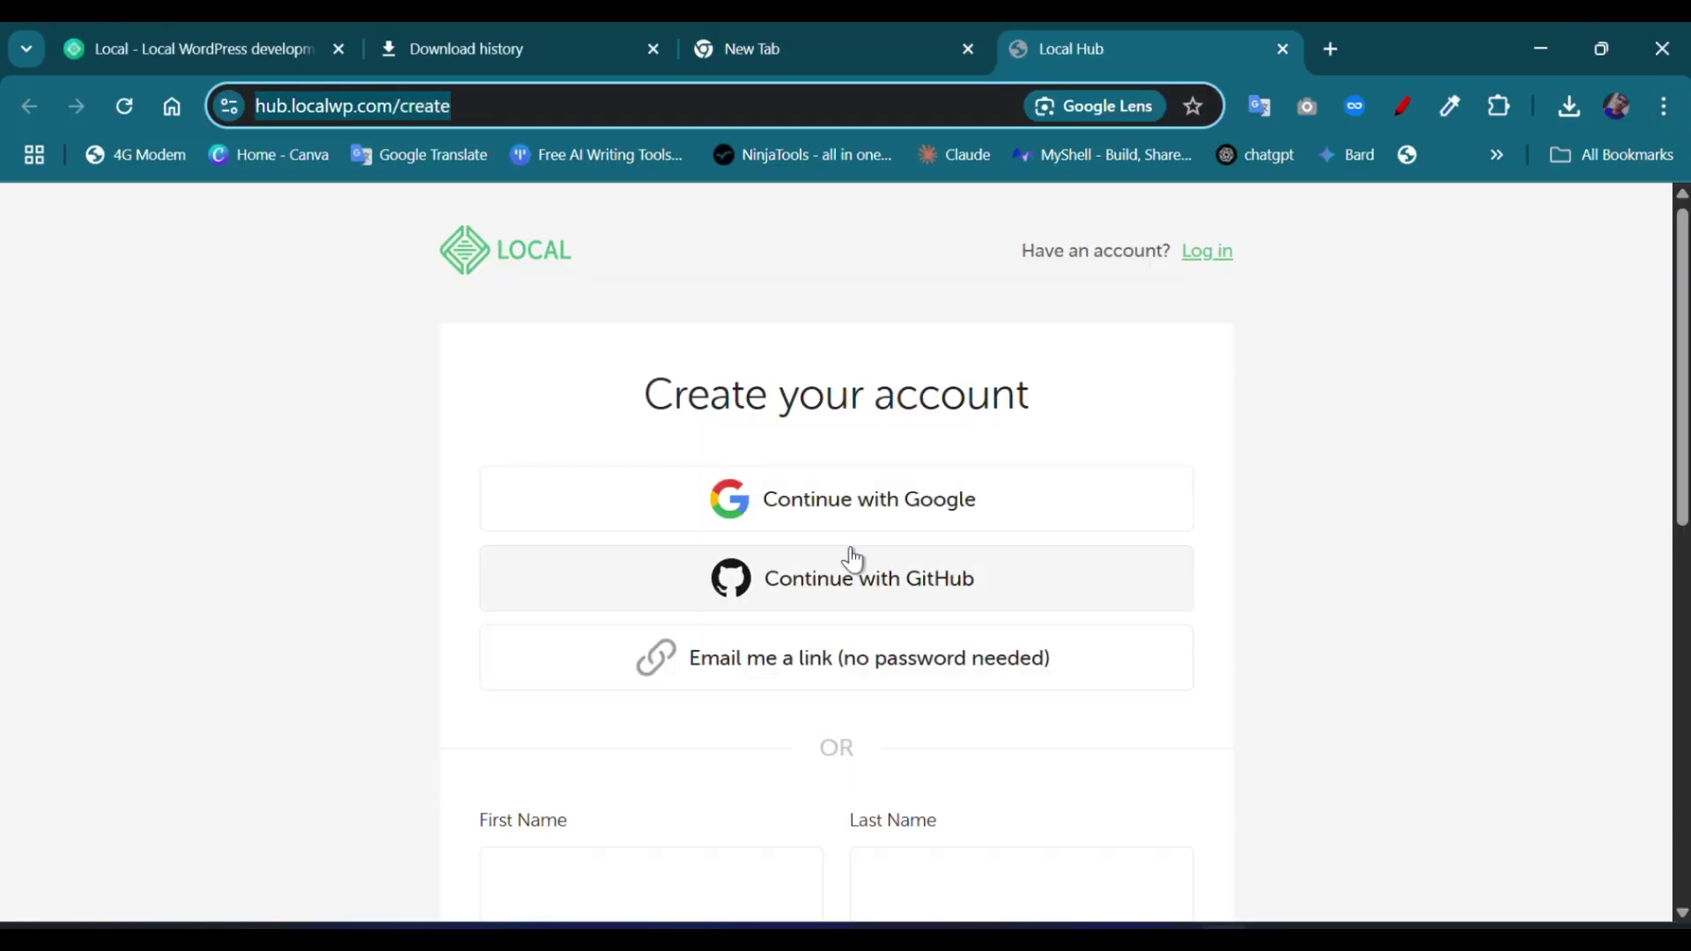
left_click(886, 511)
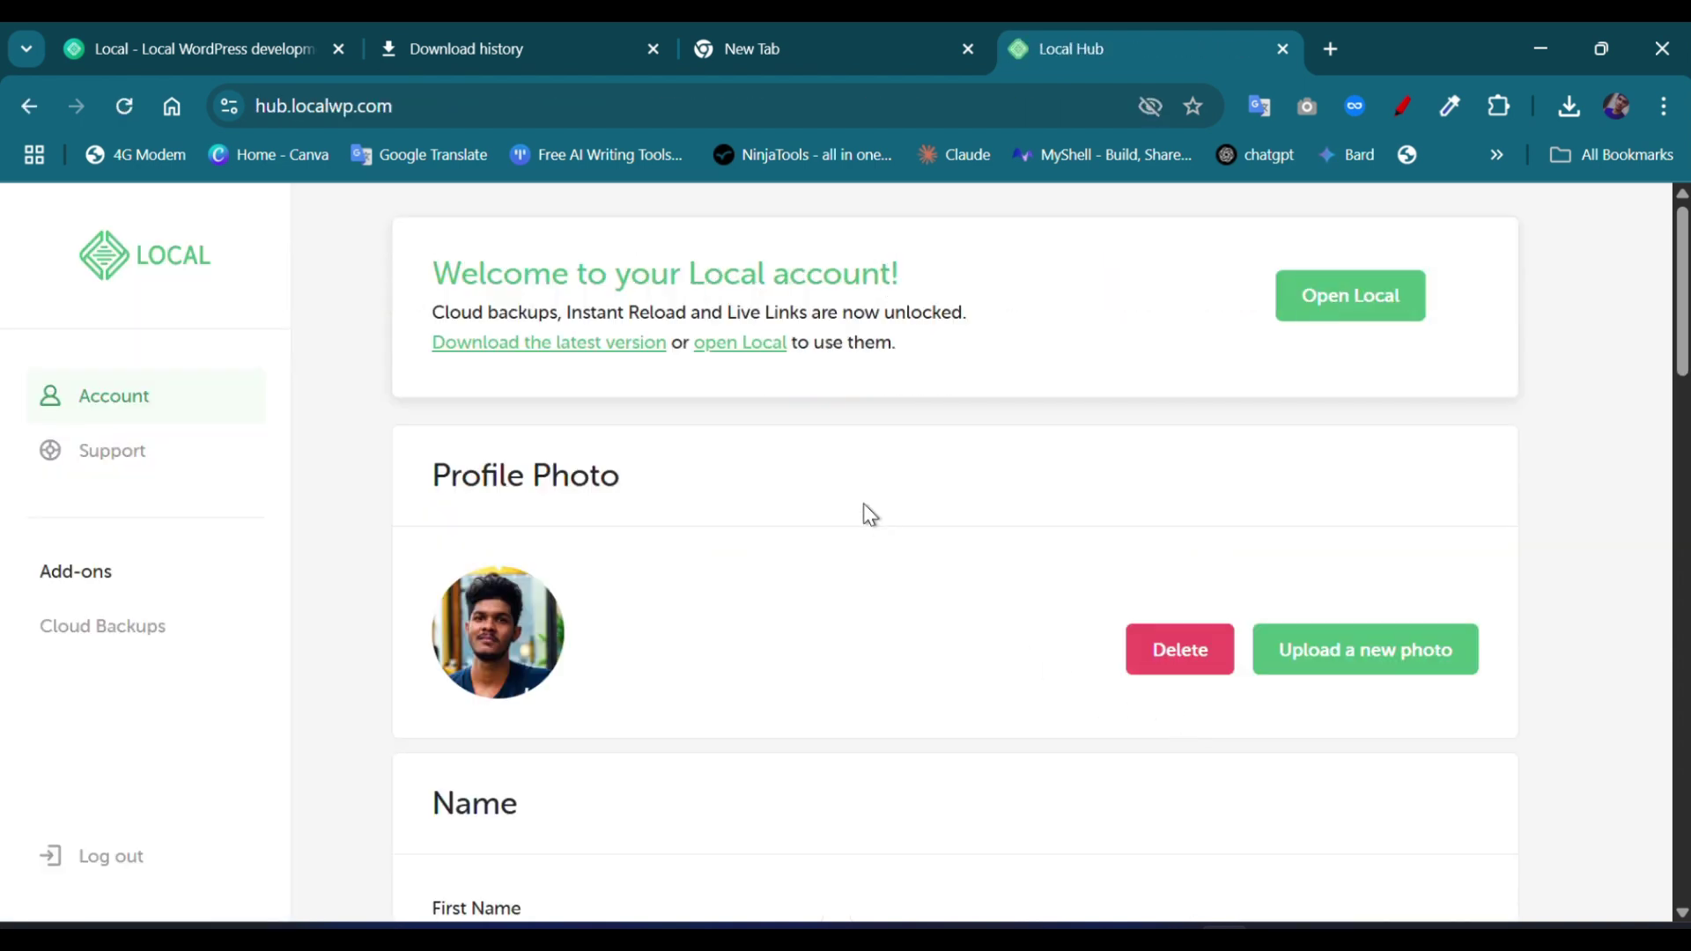
scroll(893, 528, "down", 7)
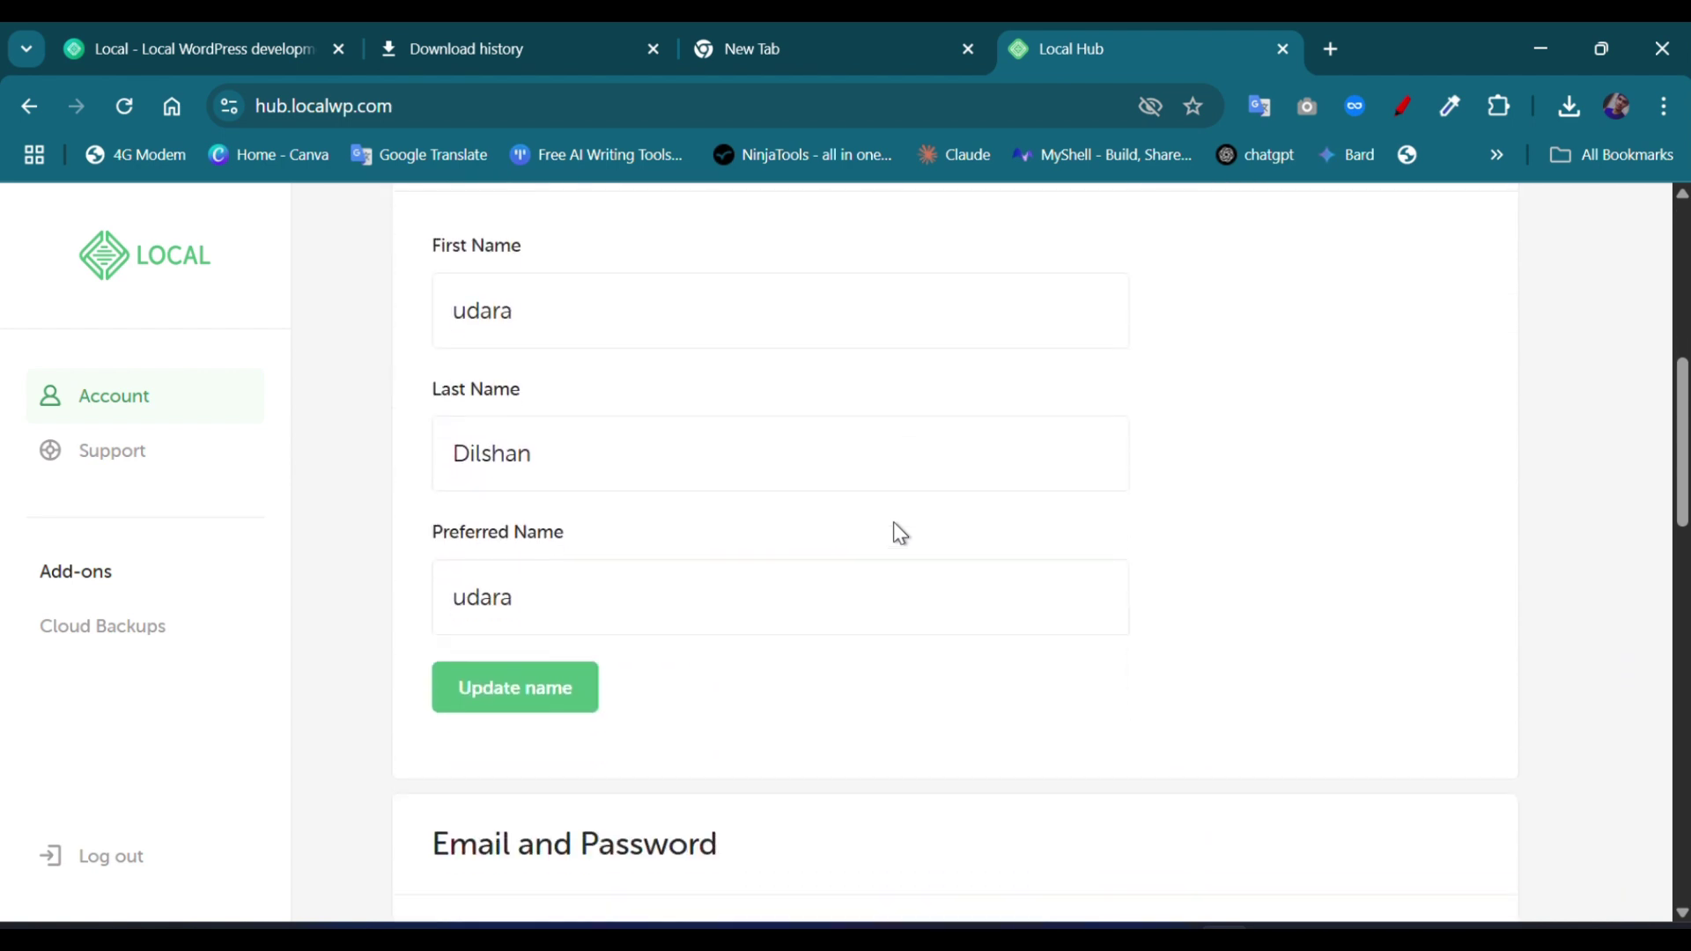
scroll(894, 532, "up", 7)
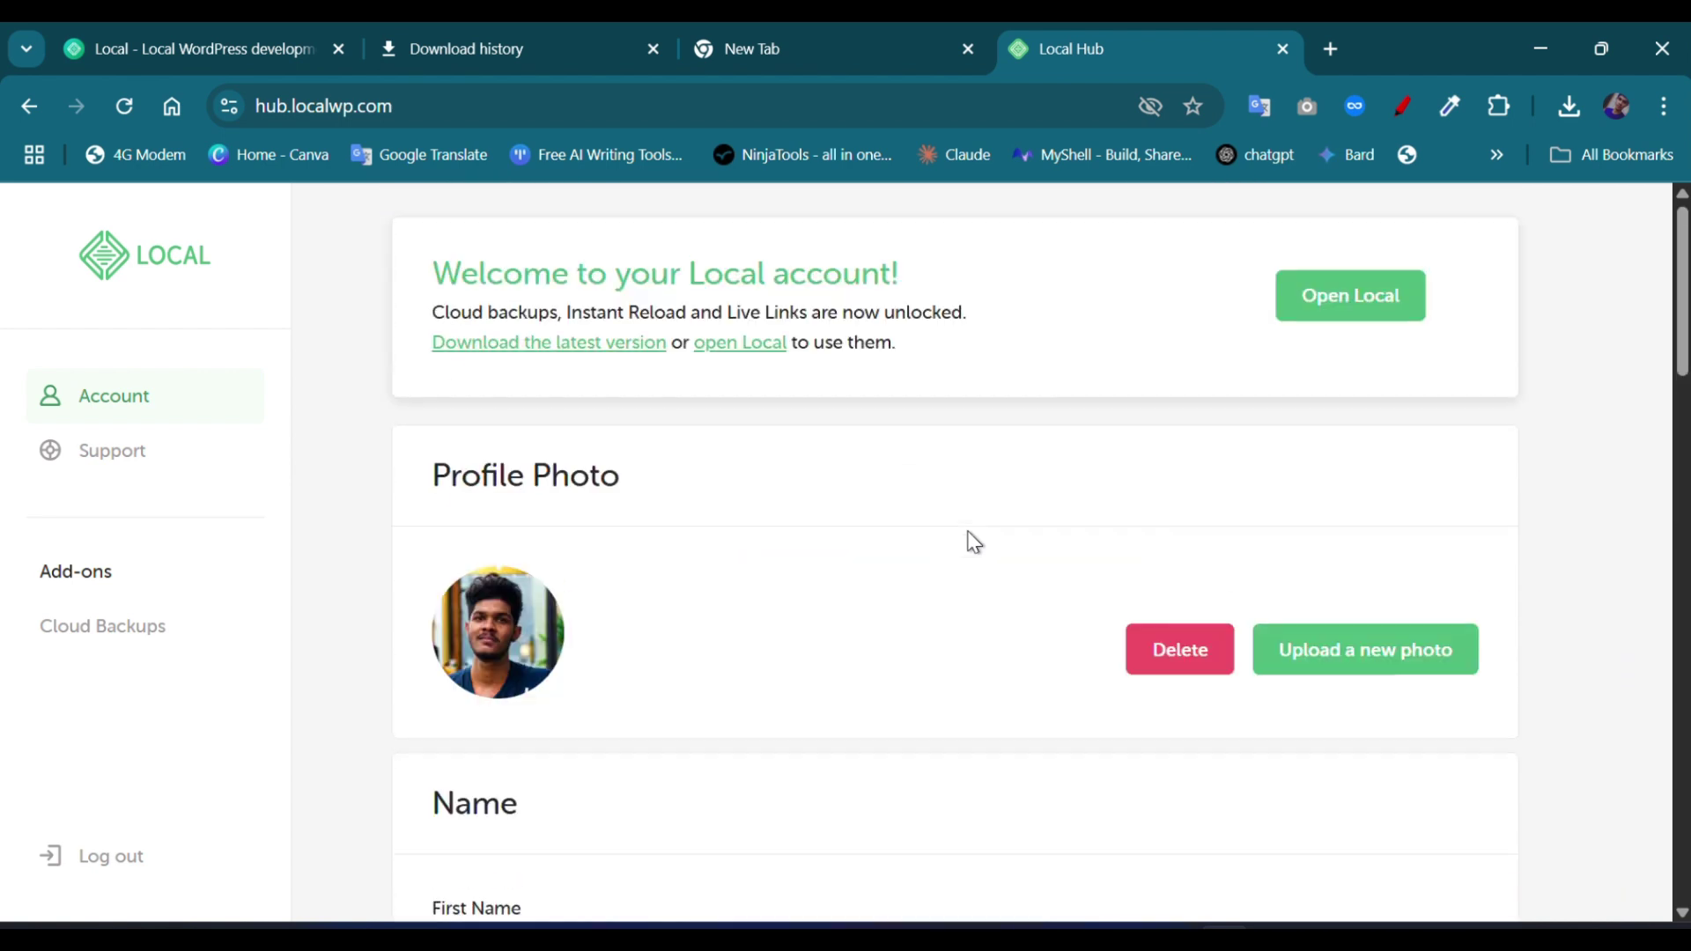
Step: Open Local from the account page and answer 'No, thanks' to error and usage reporting
left_click(1344, 316)
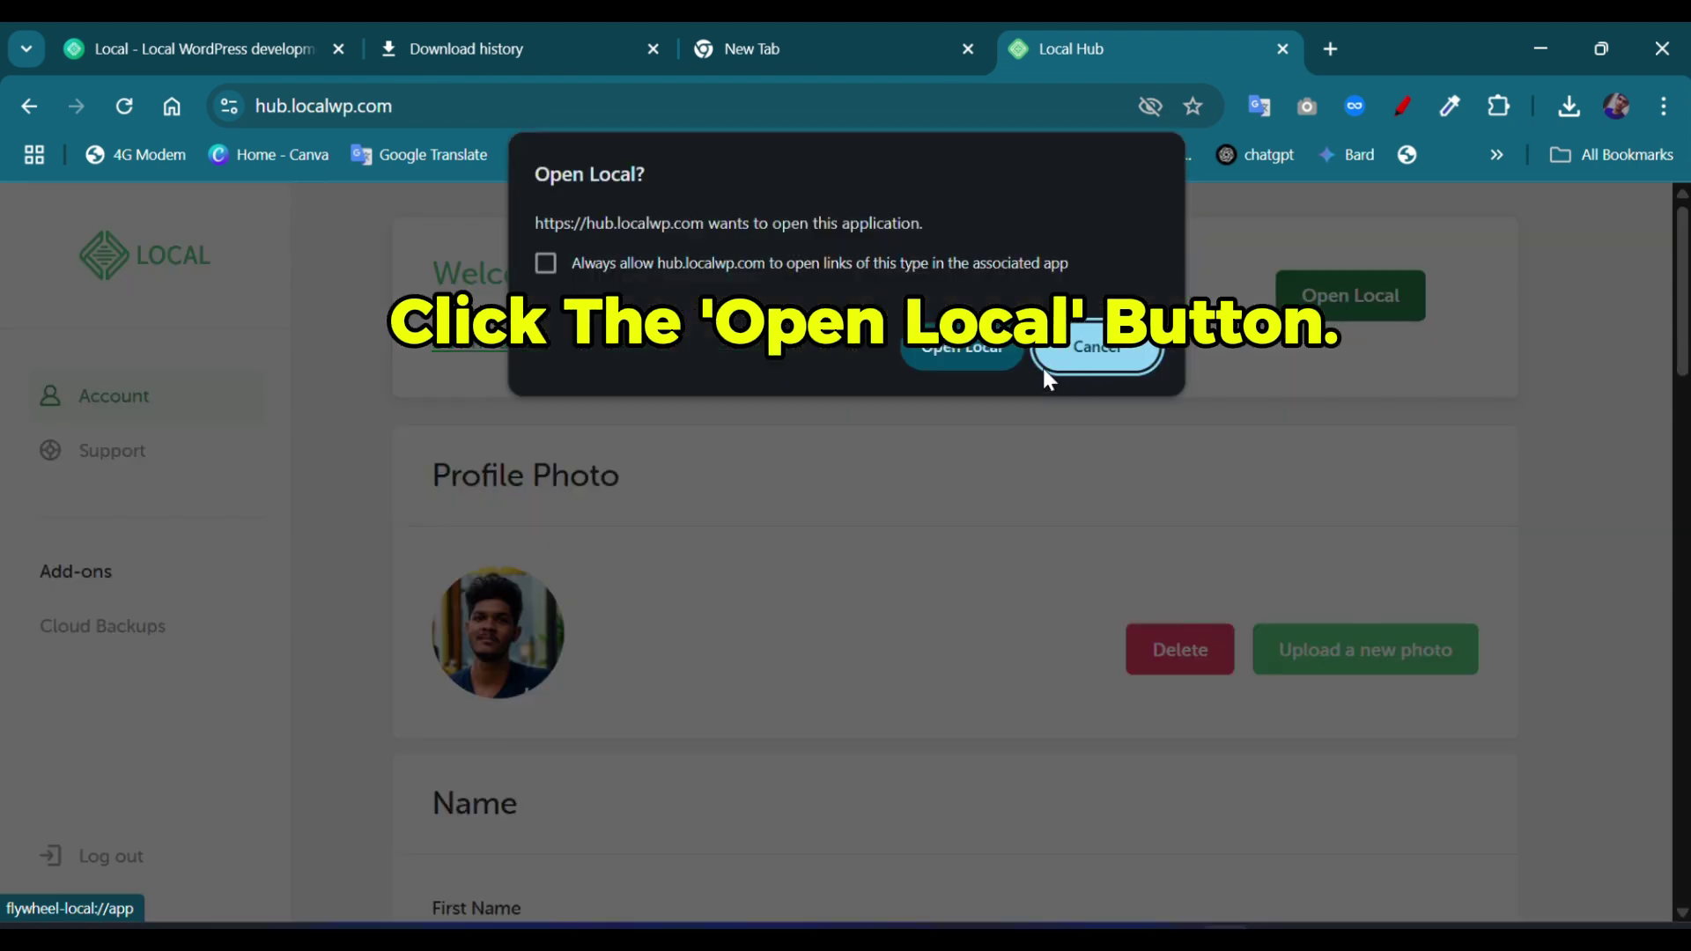
left_click(960, 348)
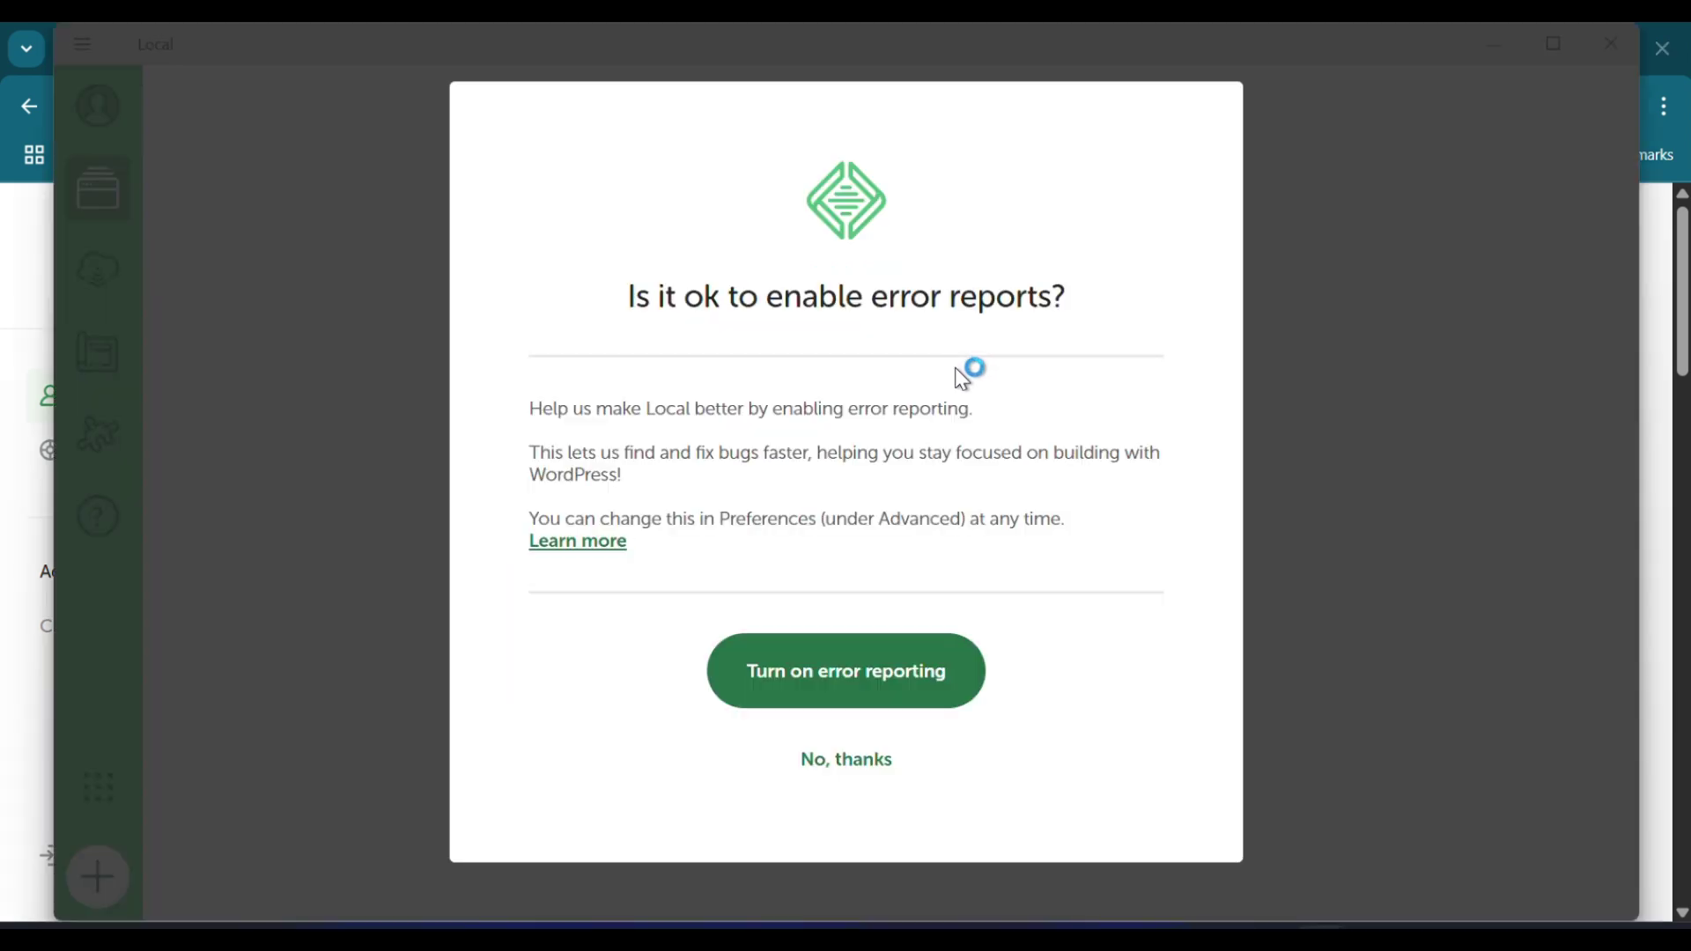
left_click(853, 773)
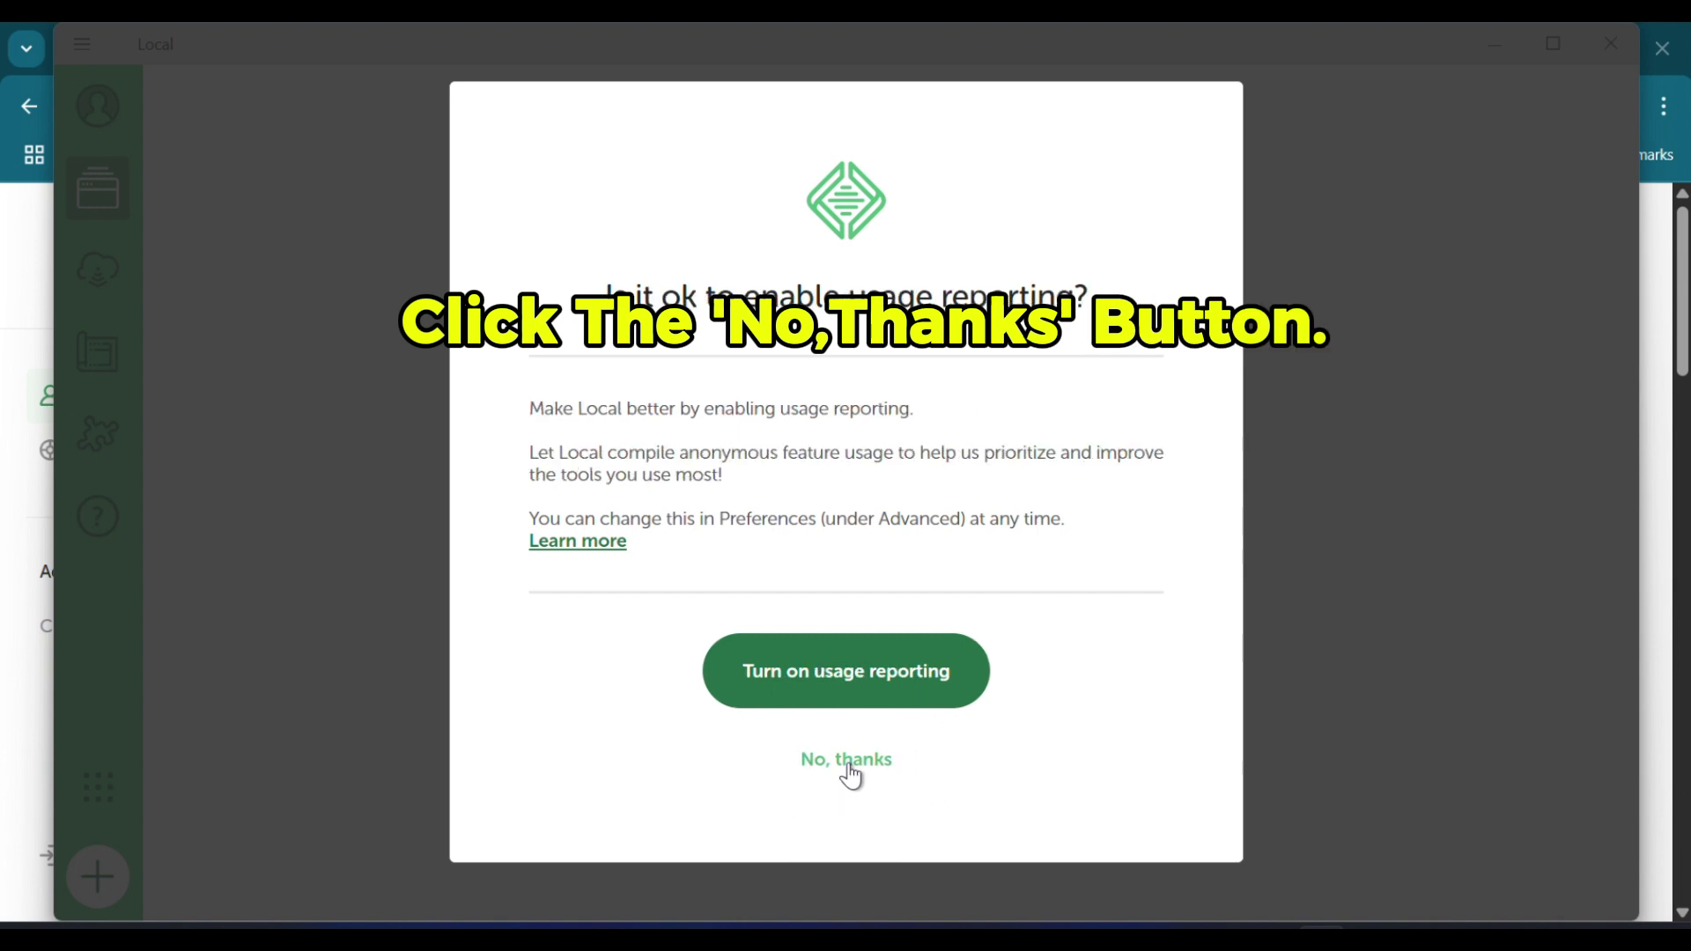
left_click(850, 773)
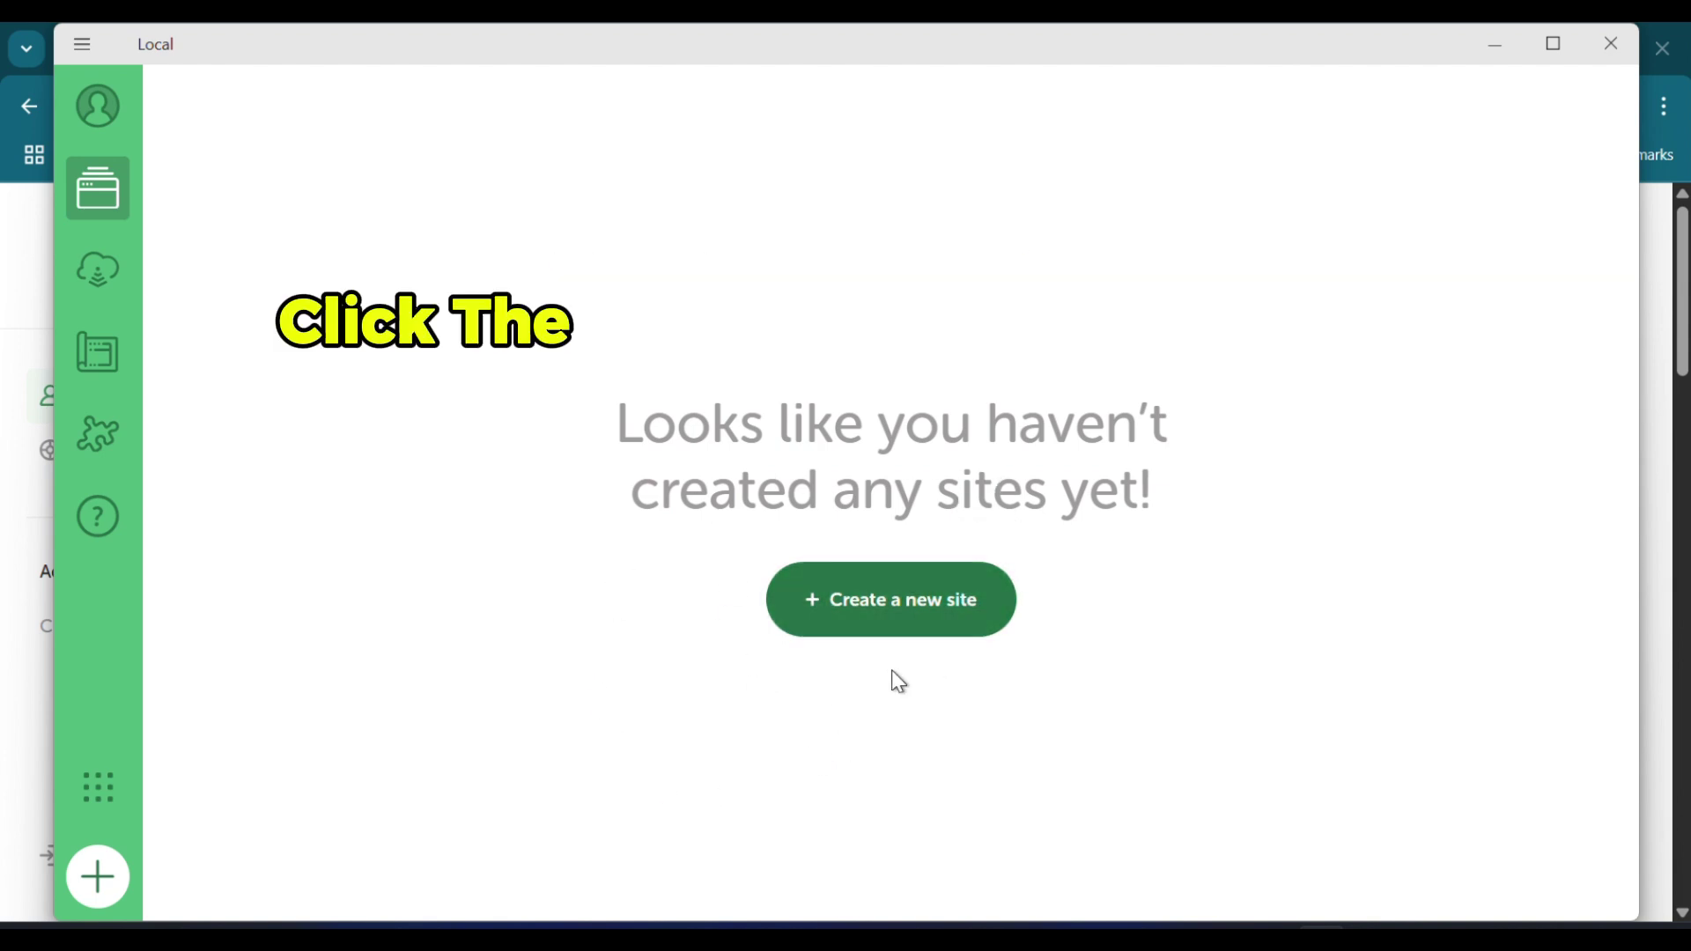
Step: Start creating a brand-new site in Local
left_click(888, 607)
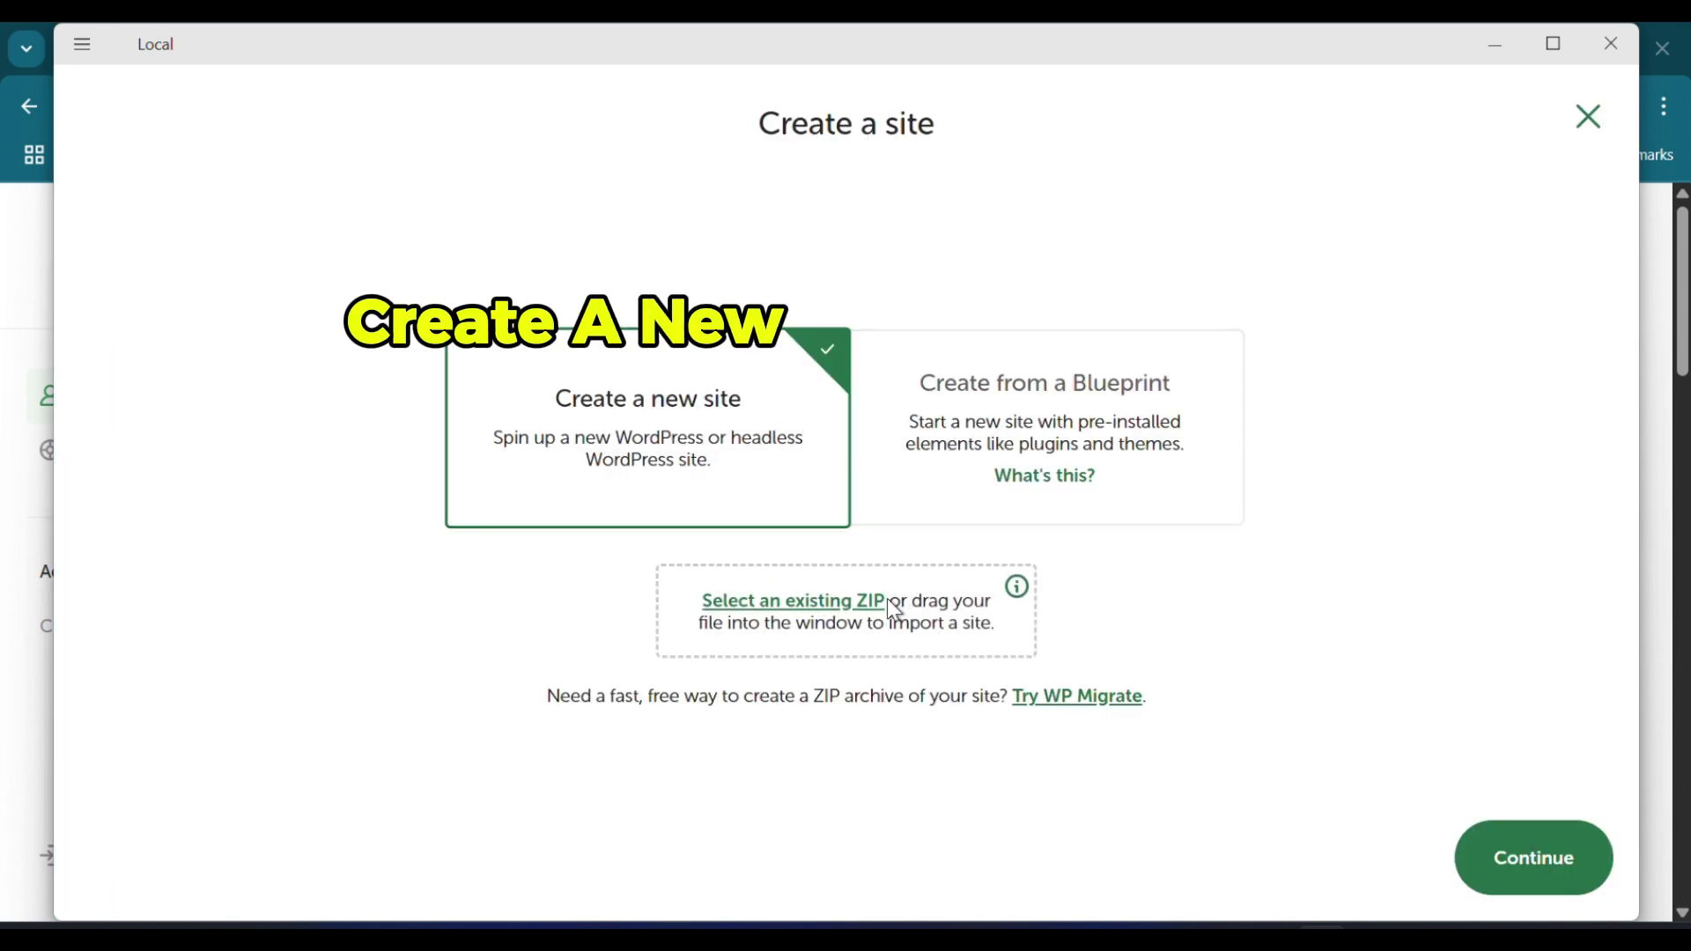
left_click(720, 424)
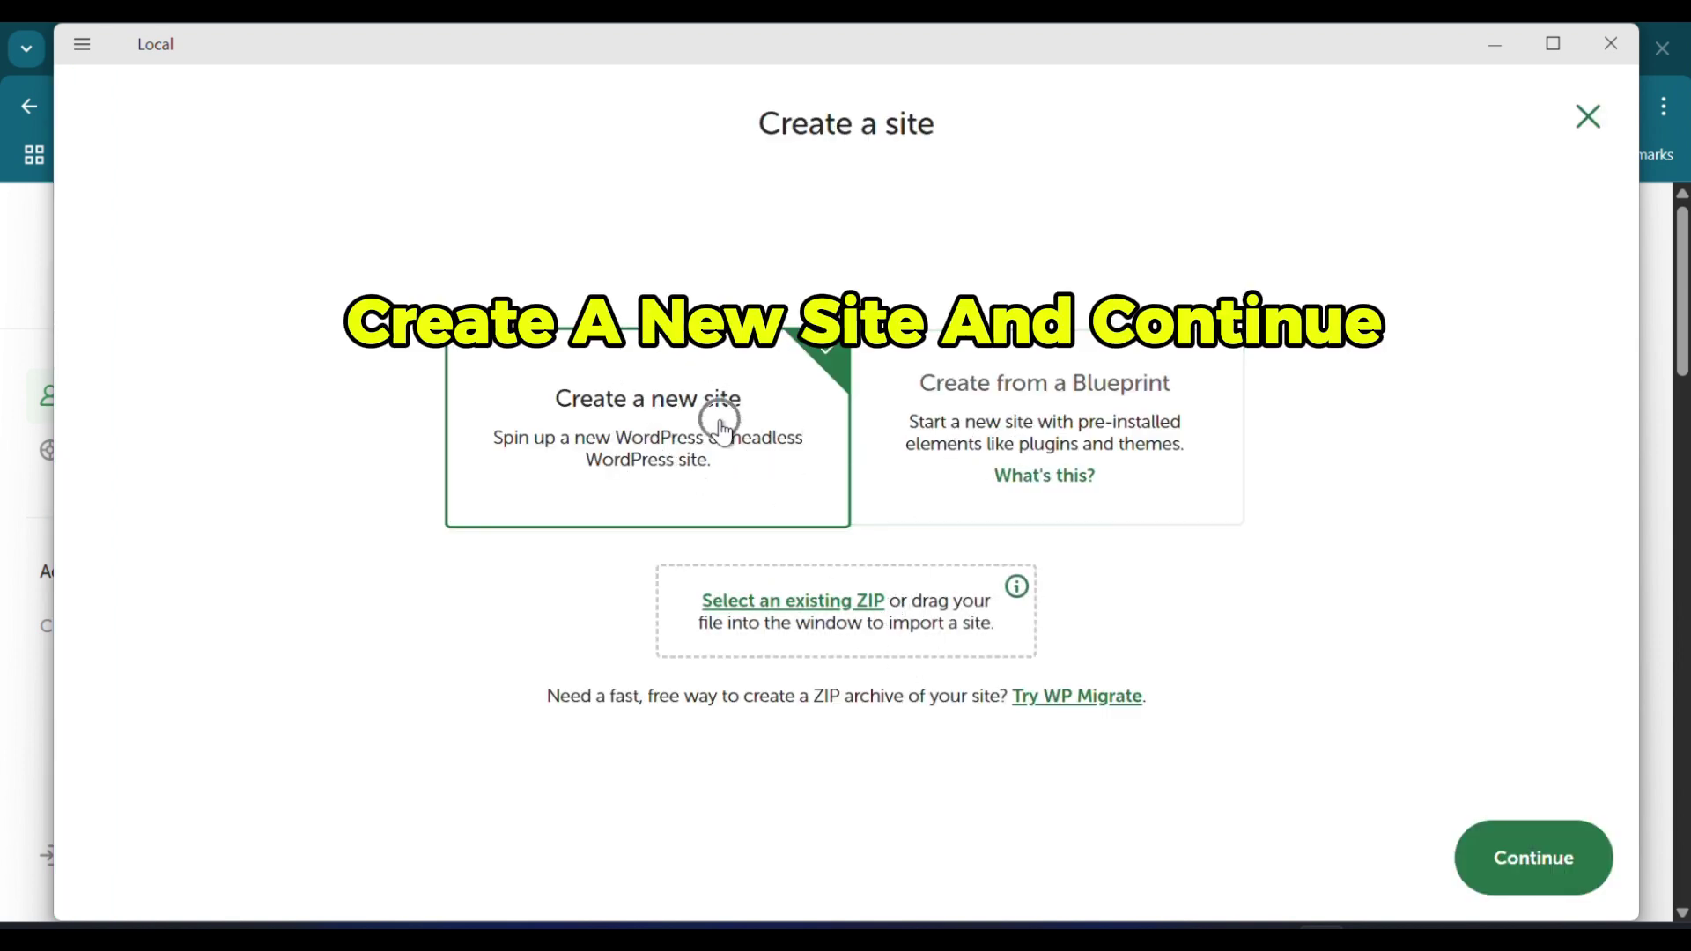
left_click(1528, 880)
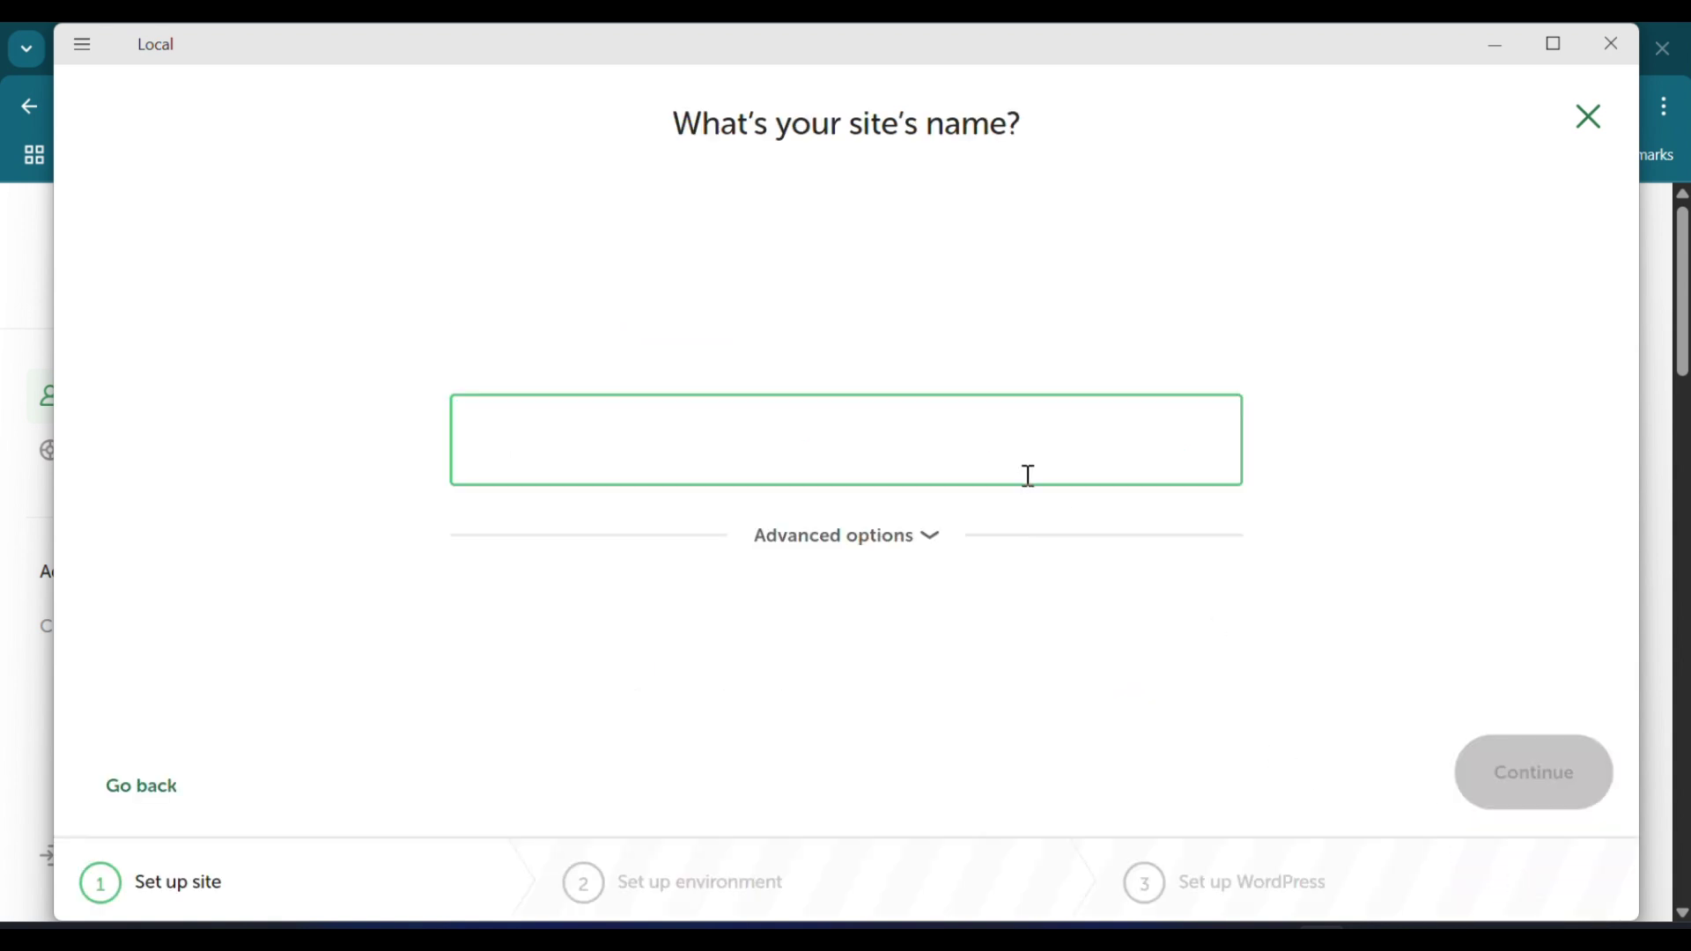
Step: Name the site my_shop, review its advanced domain options, and continue
left_click(861, 133)
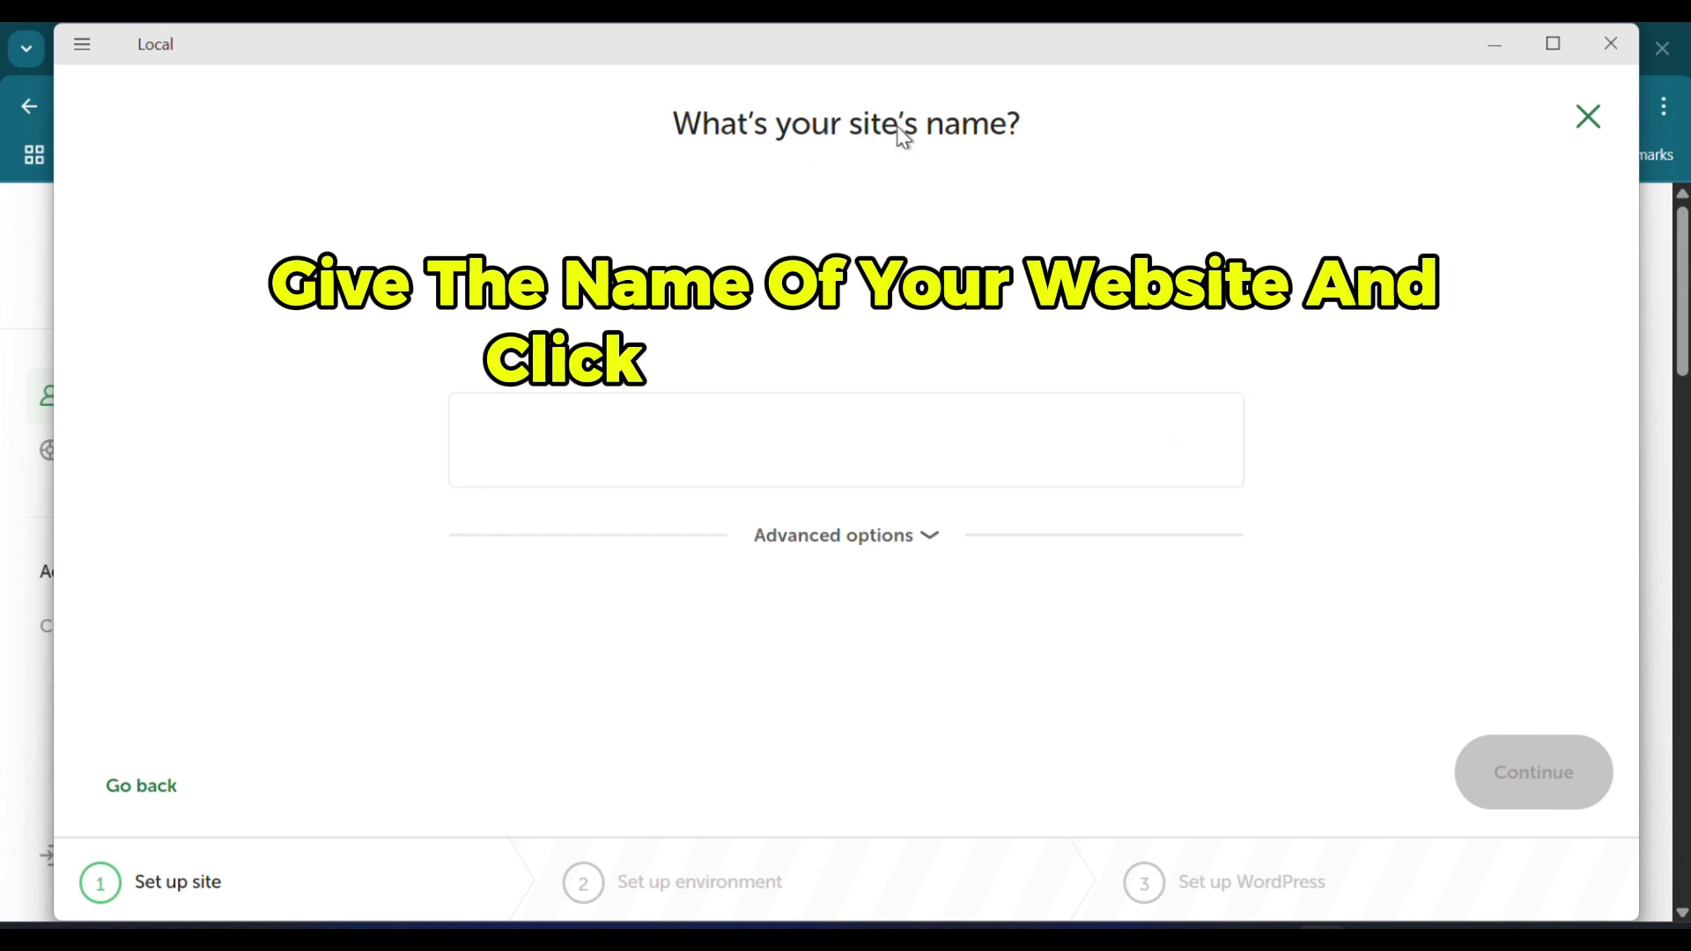
left_click(881, 436)
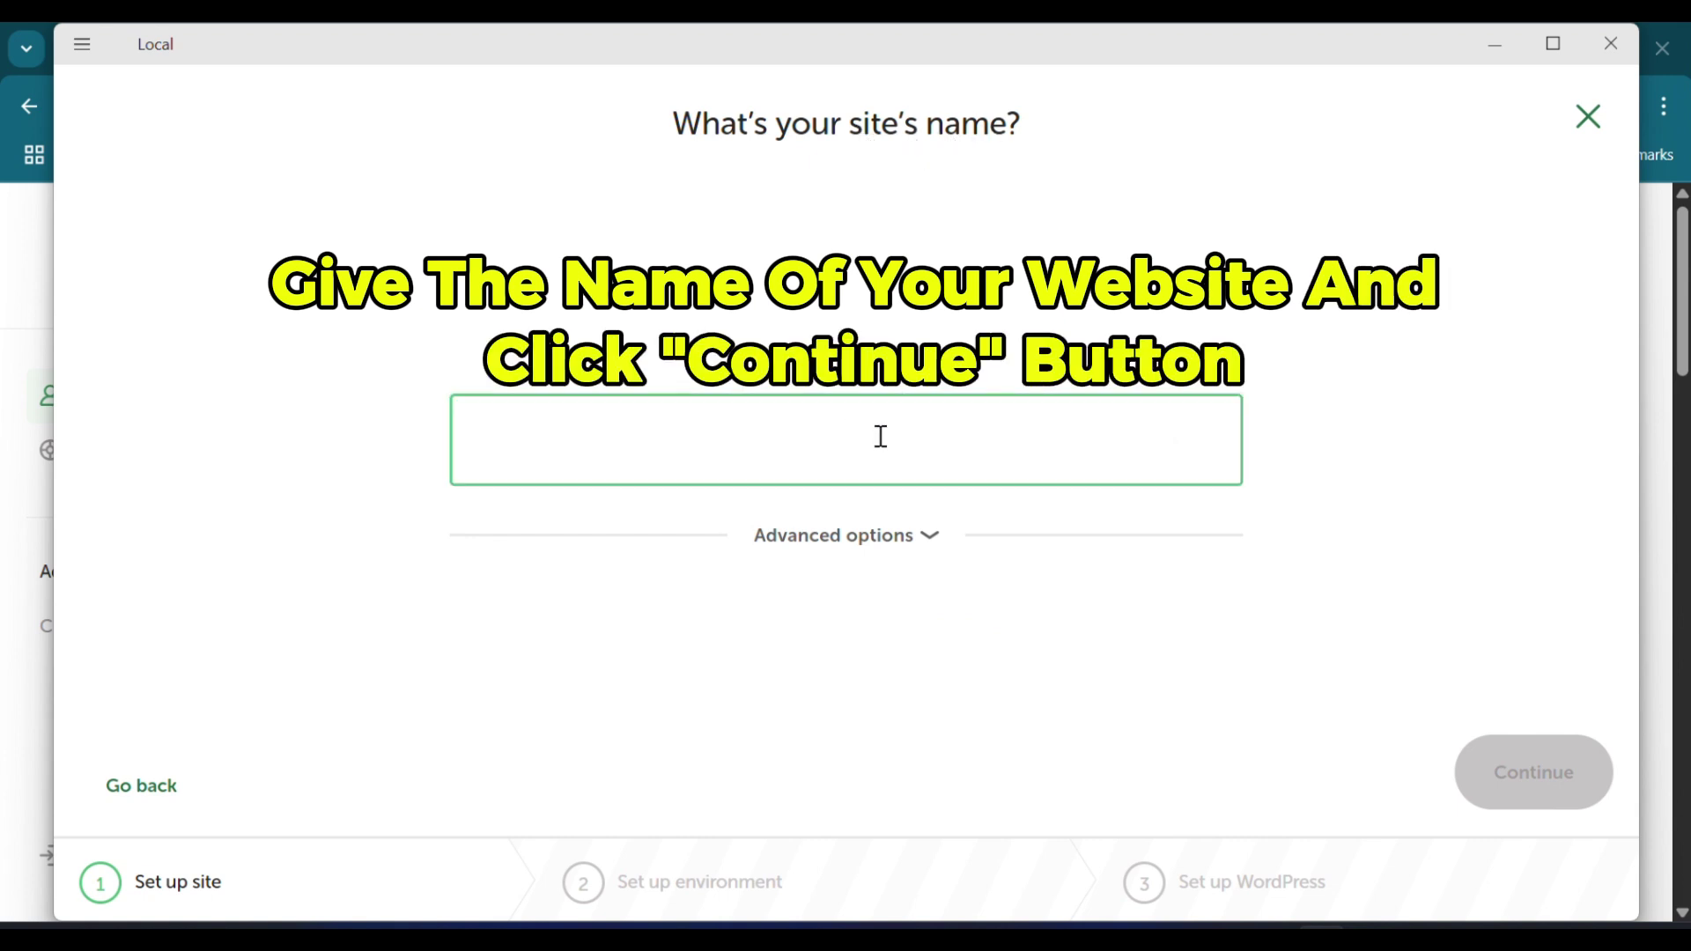
type("my")
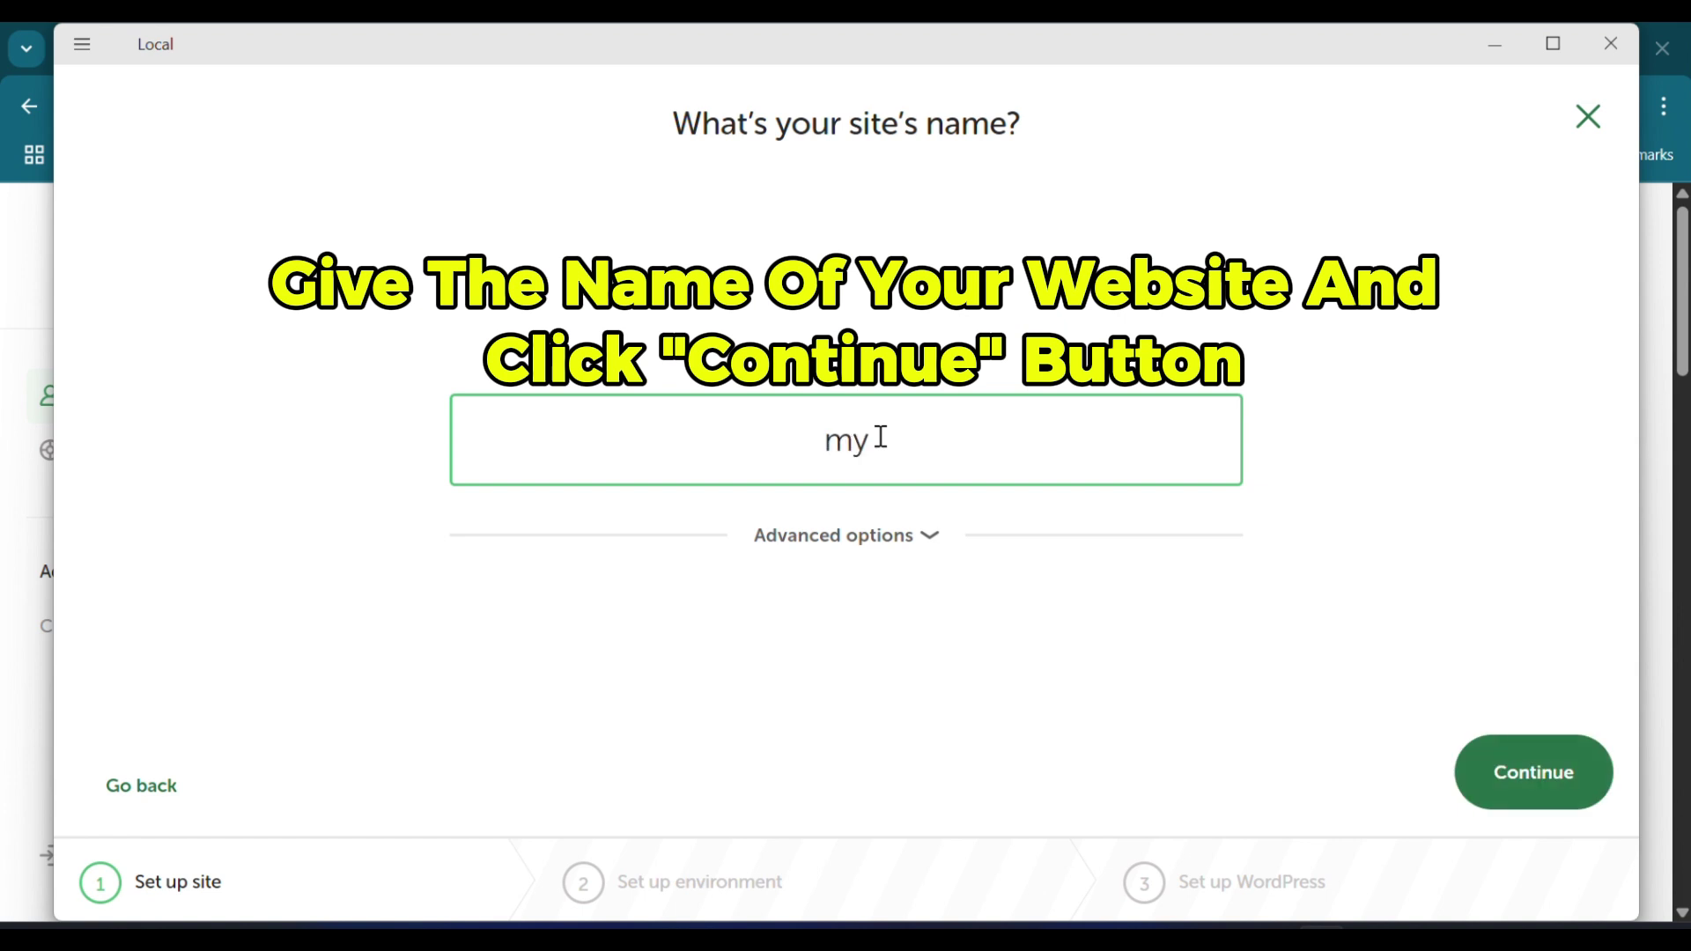
type("_shop")
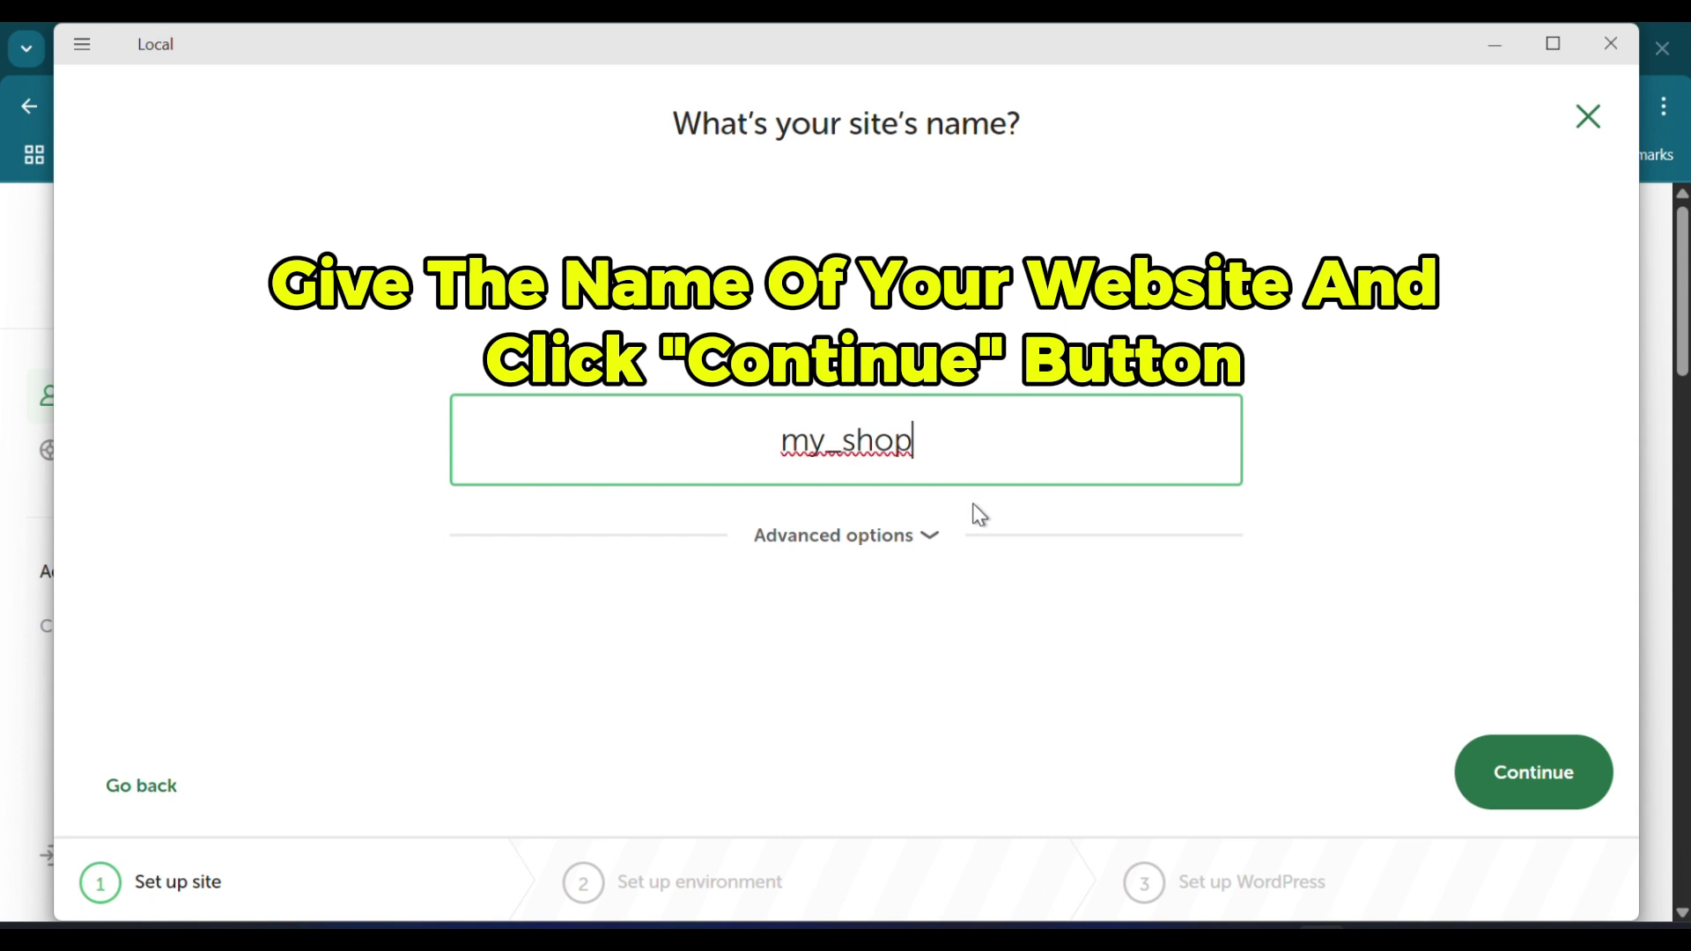
left_click(923, 536)
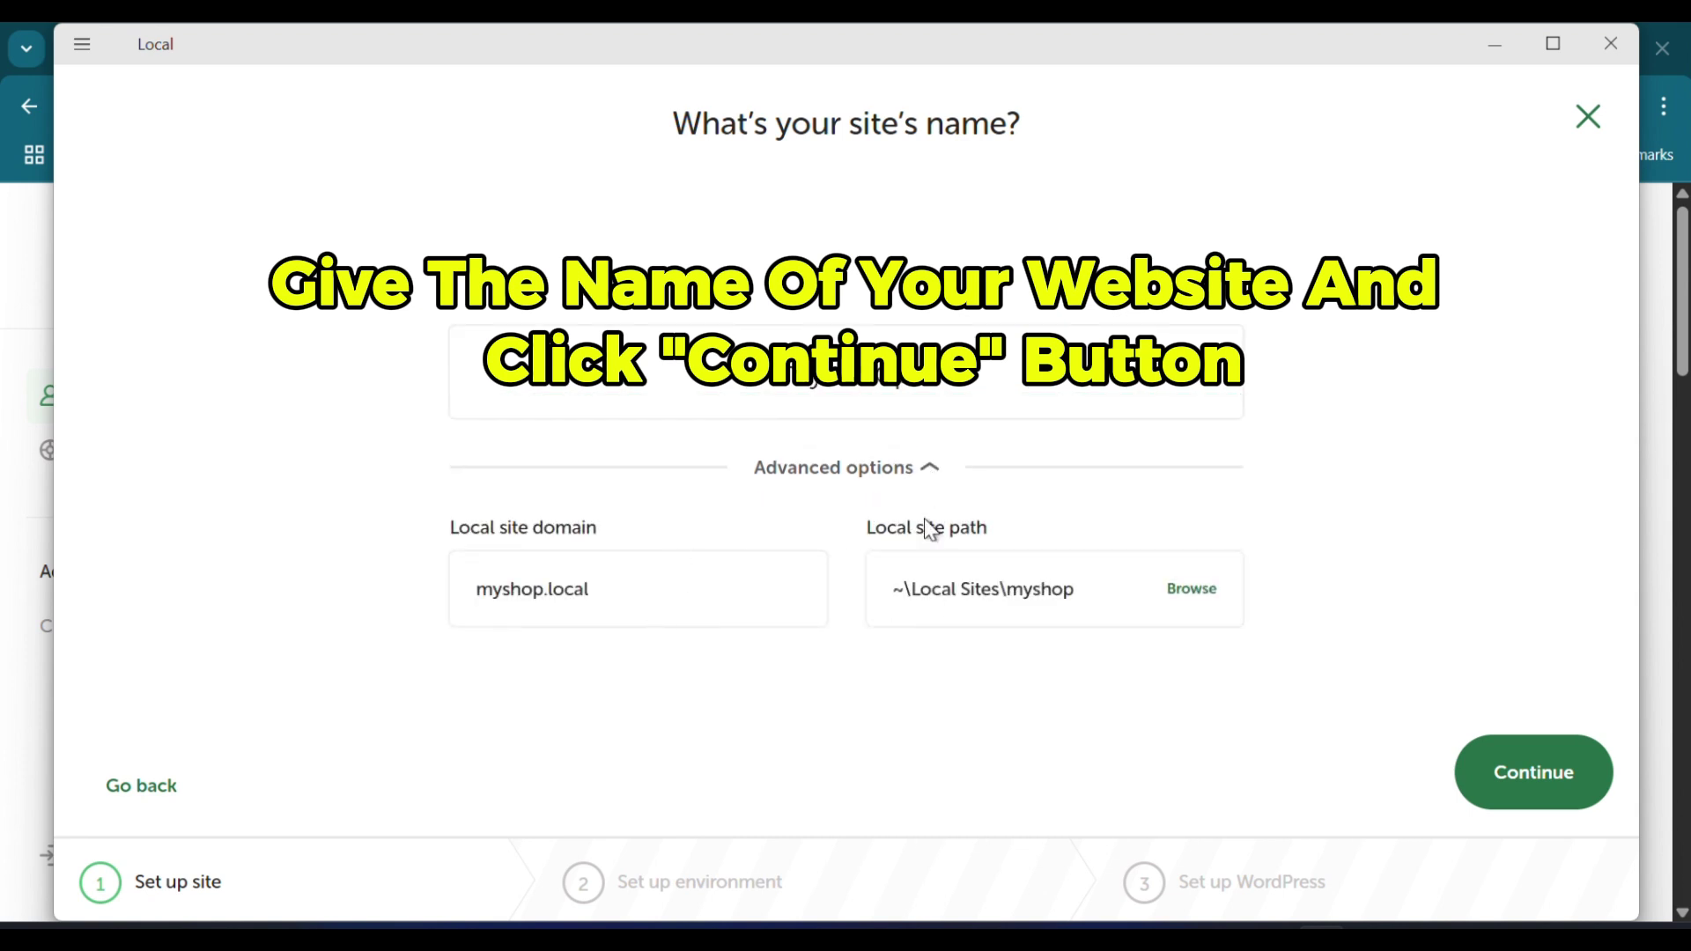
left_click(1526, 775)
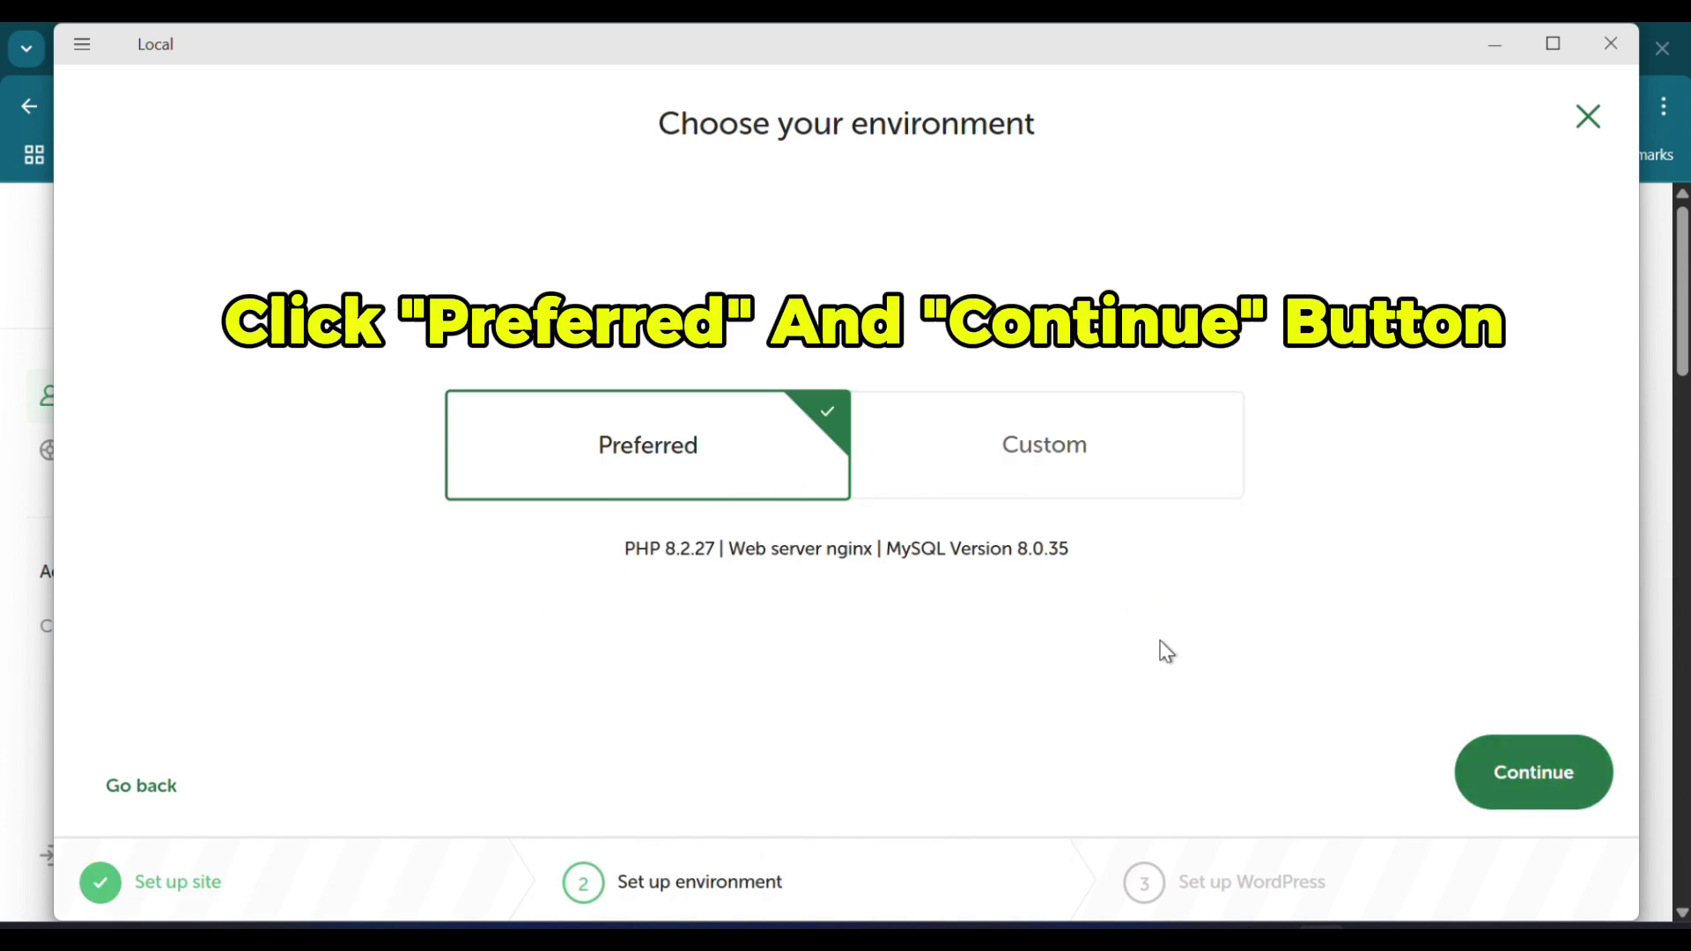
Step: Keep the Preferred environment, enter the WordPress admin username, password and e-mail, then Add Site
left_click(1511, 788)
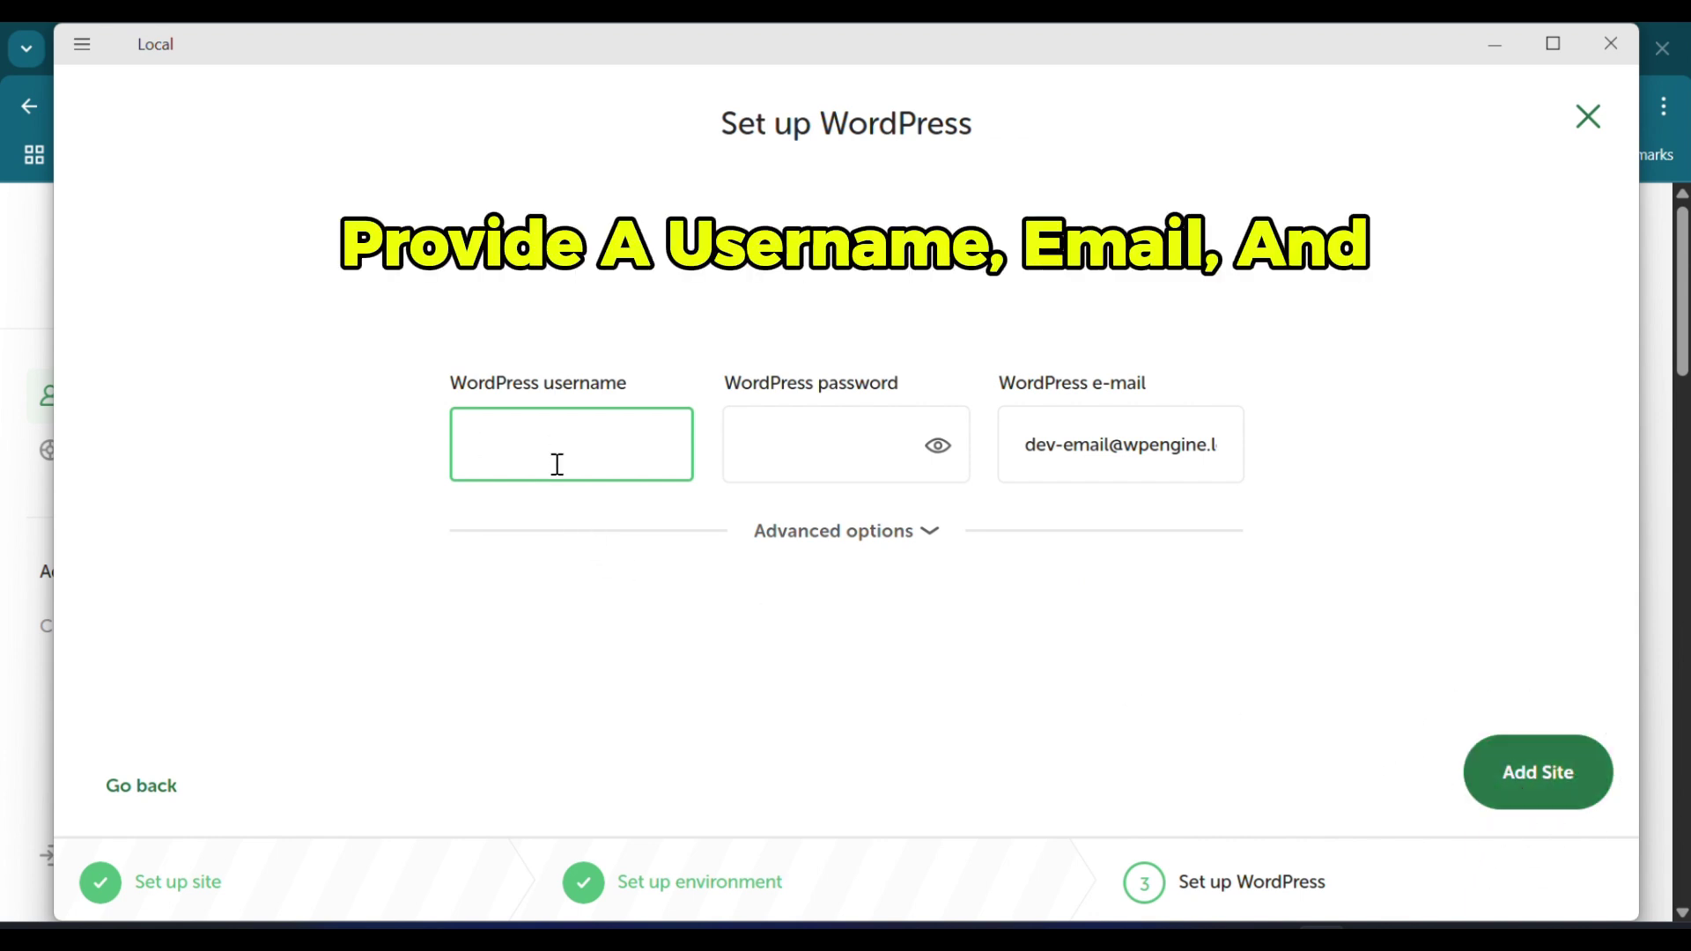
left_click(714, 530)
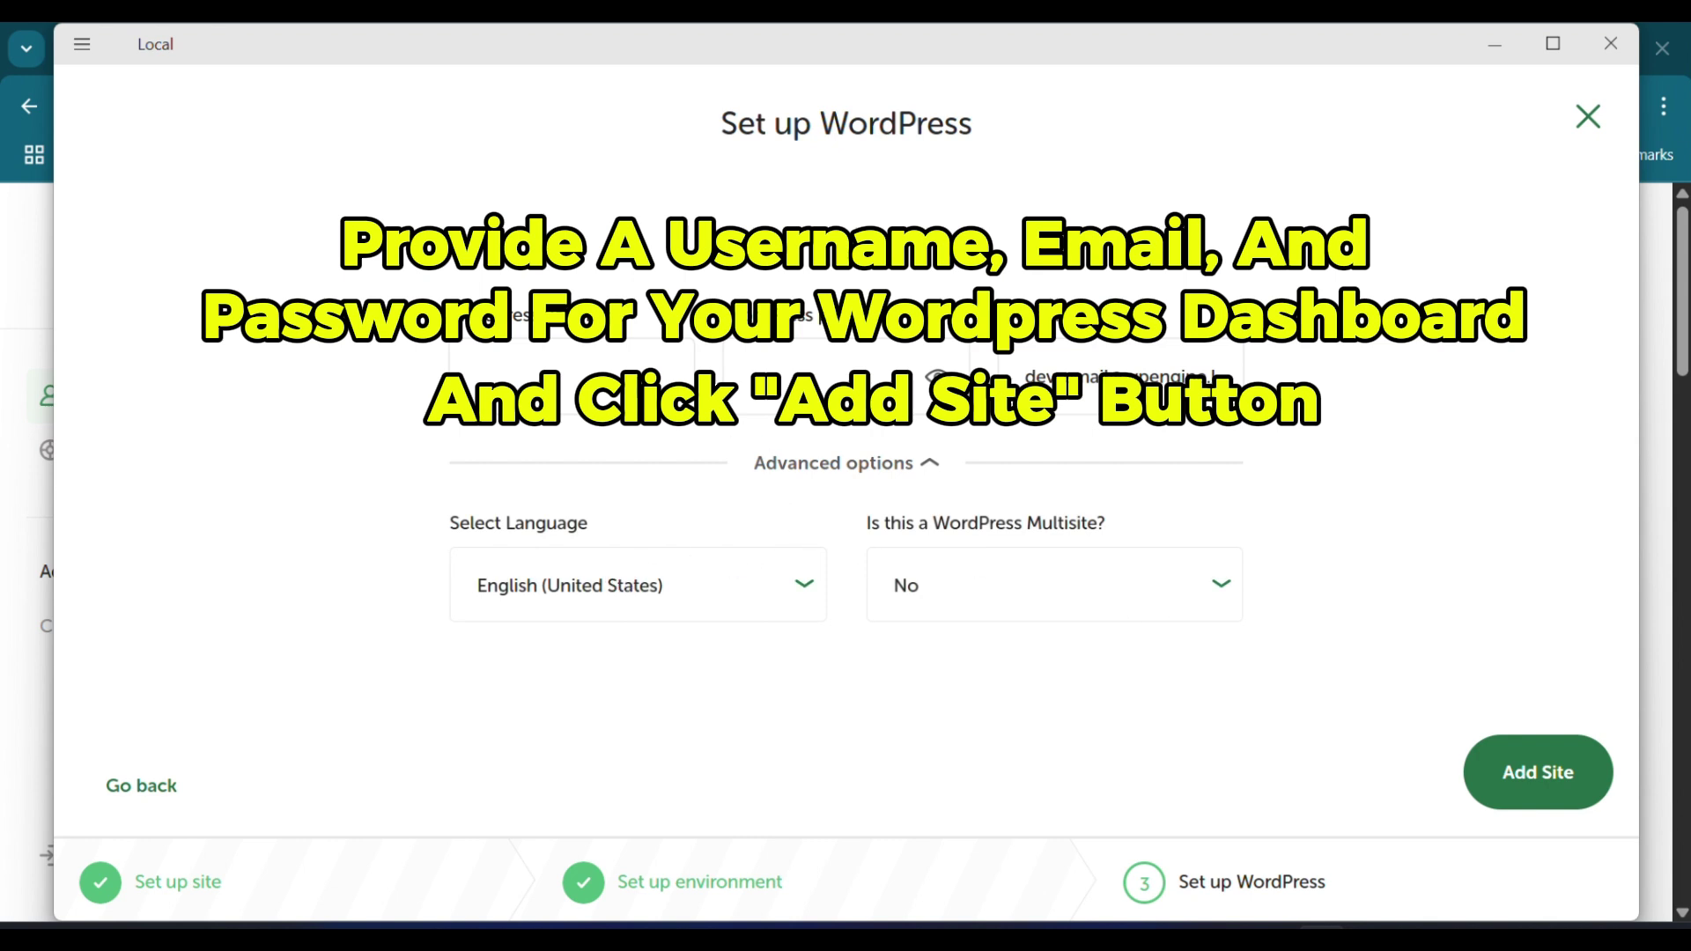
left_click(602, 370)
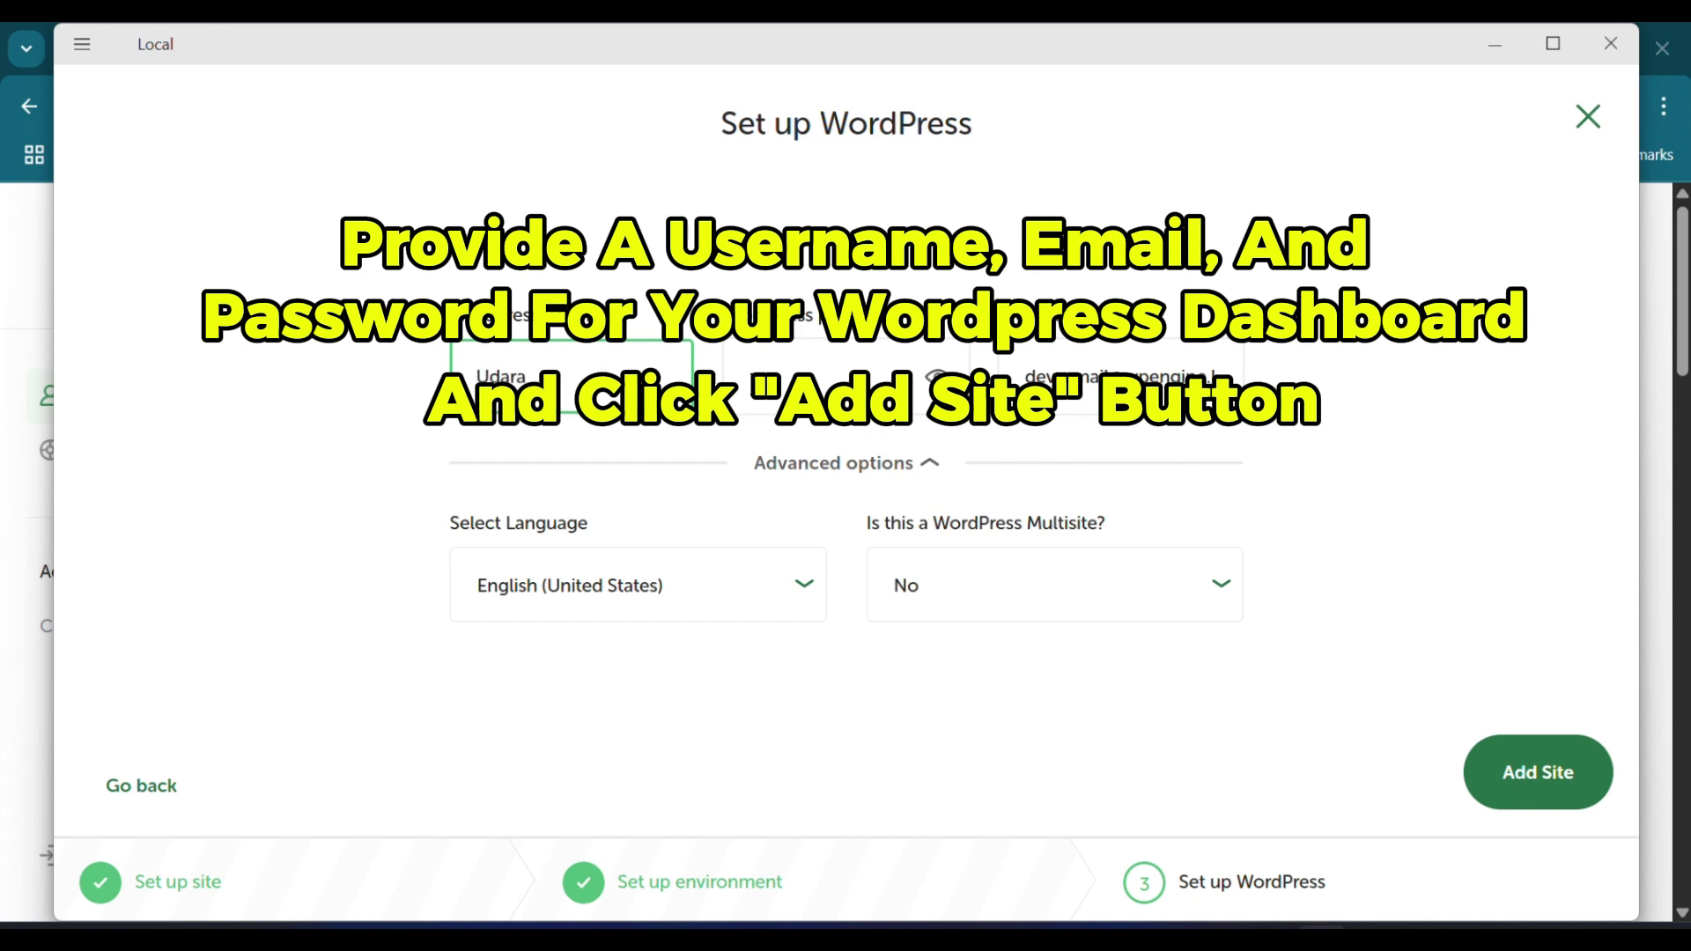
left_click(827, 375)
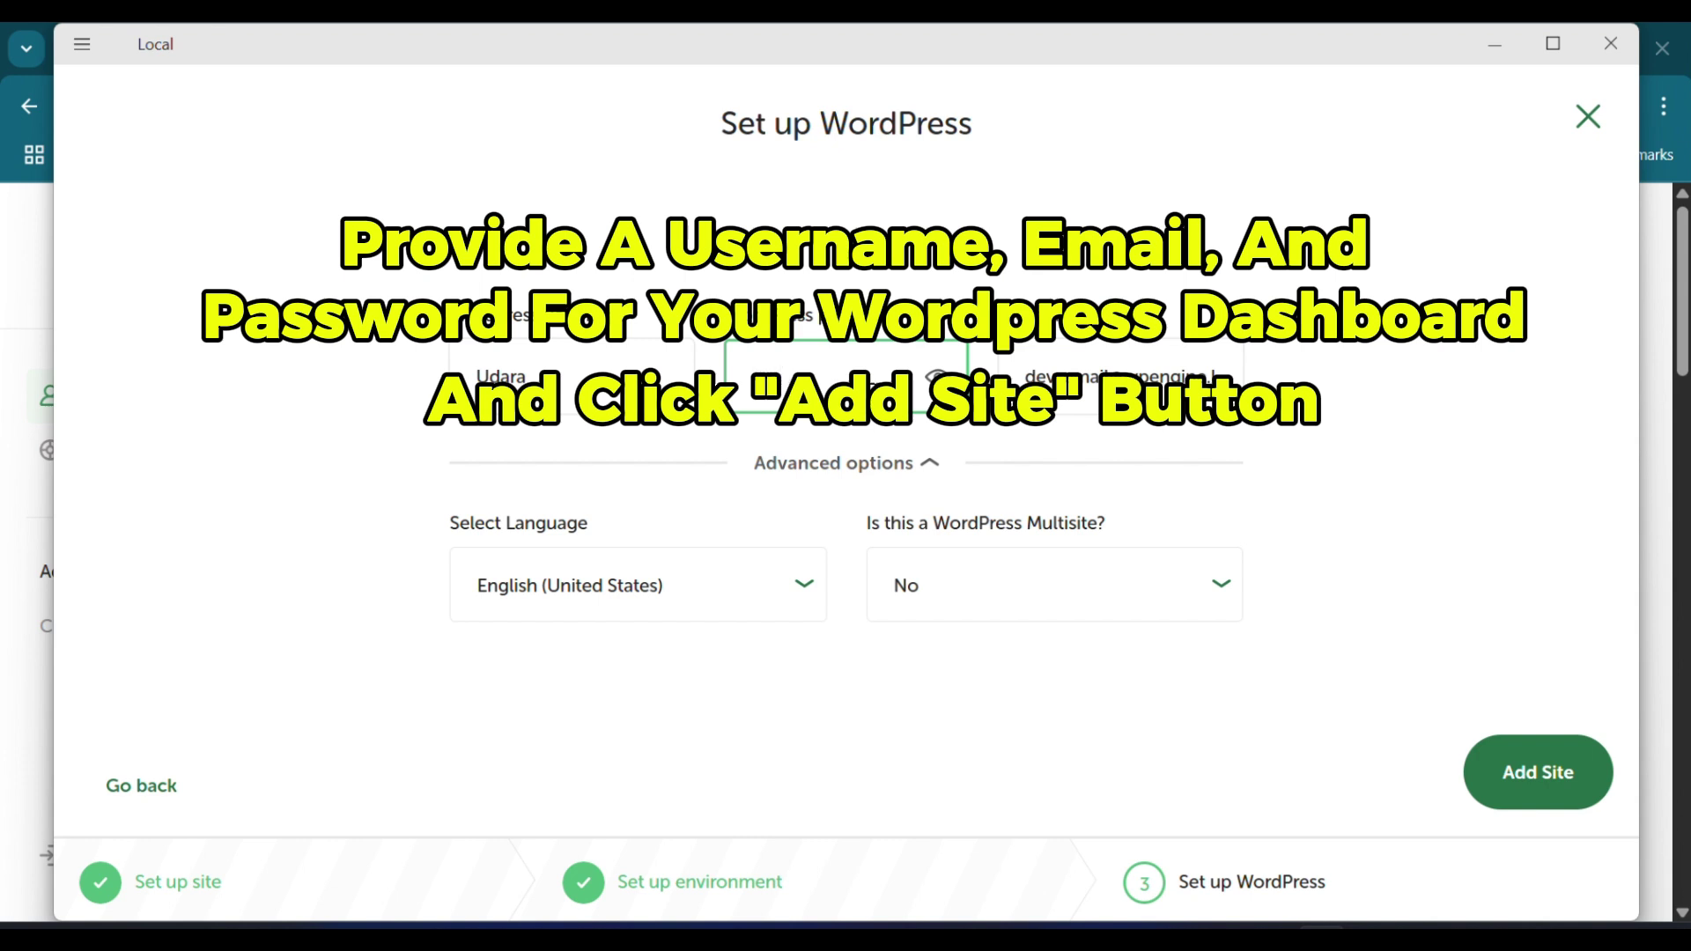
left_click(936, 377)
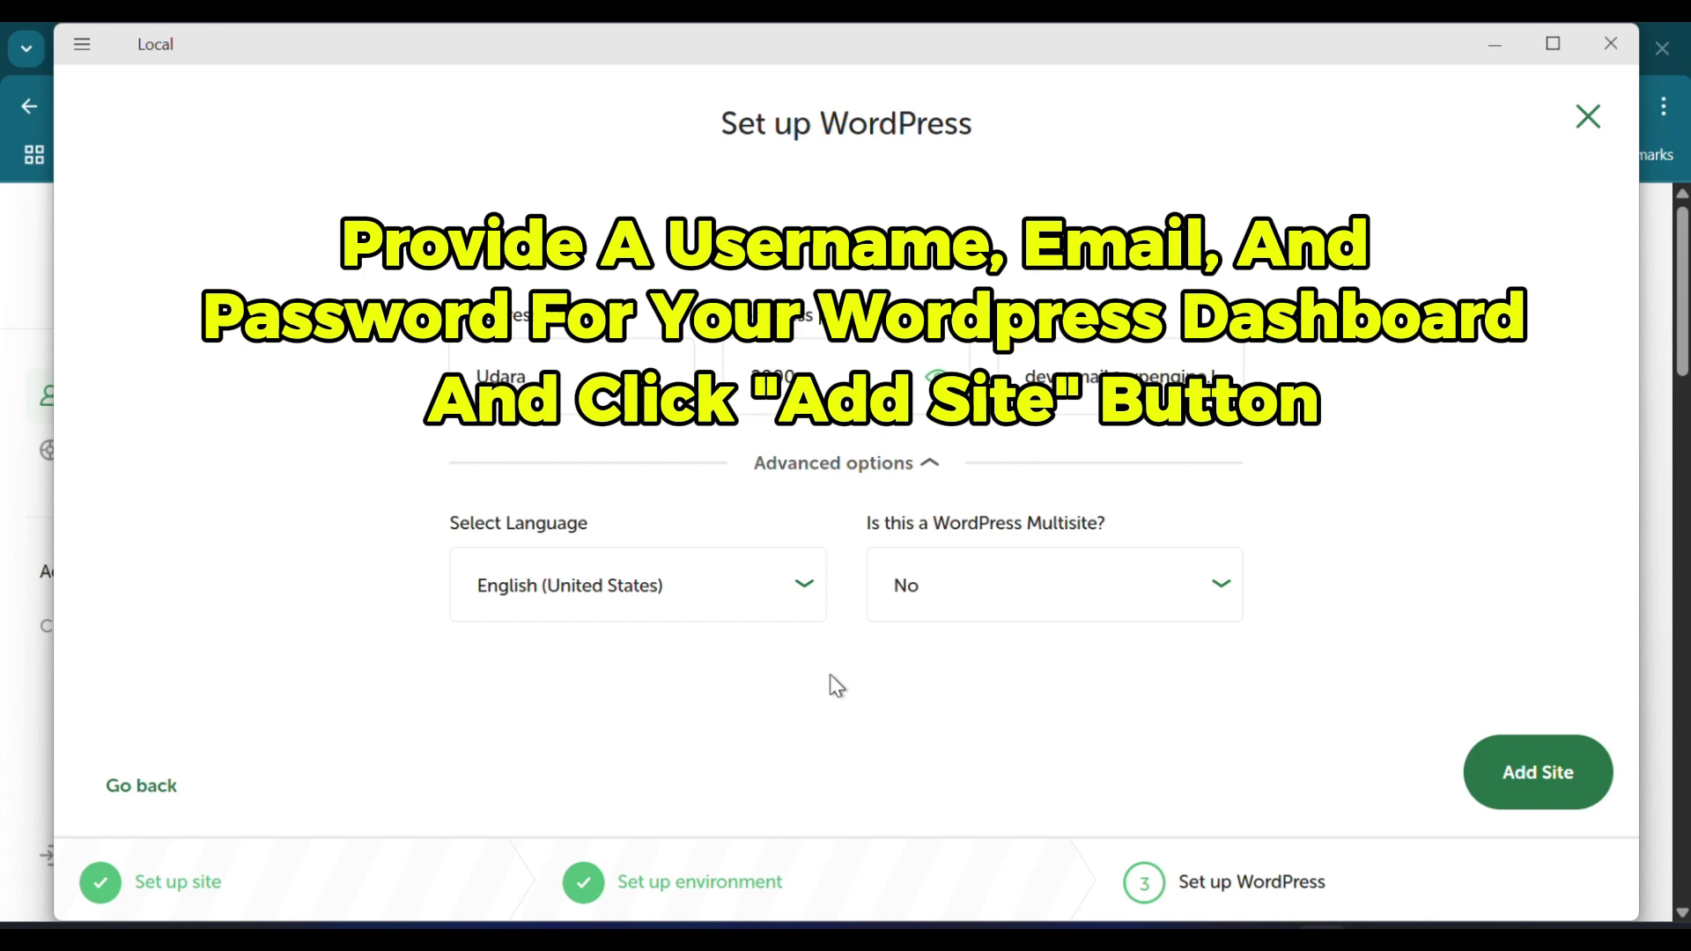
left_click(1086, 377)
key("ctrl+a")
key("BackSpace")
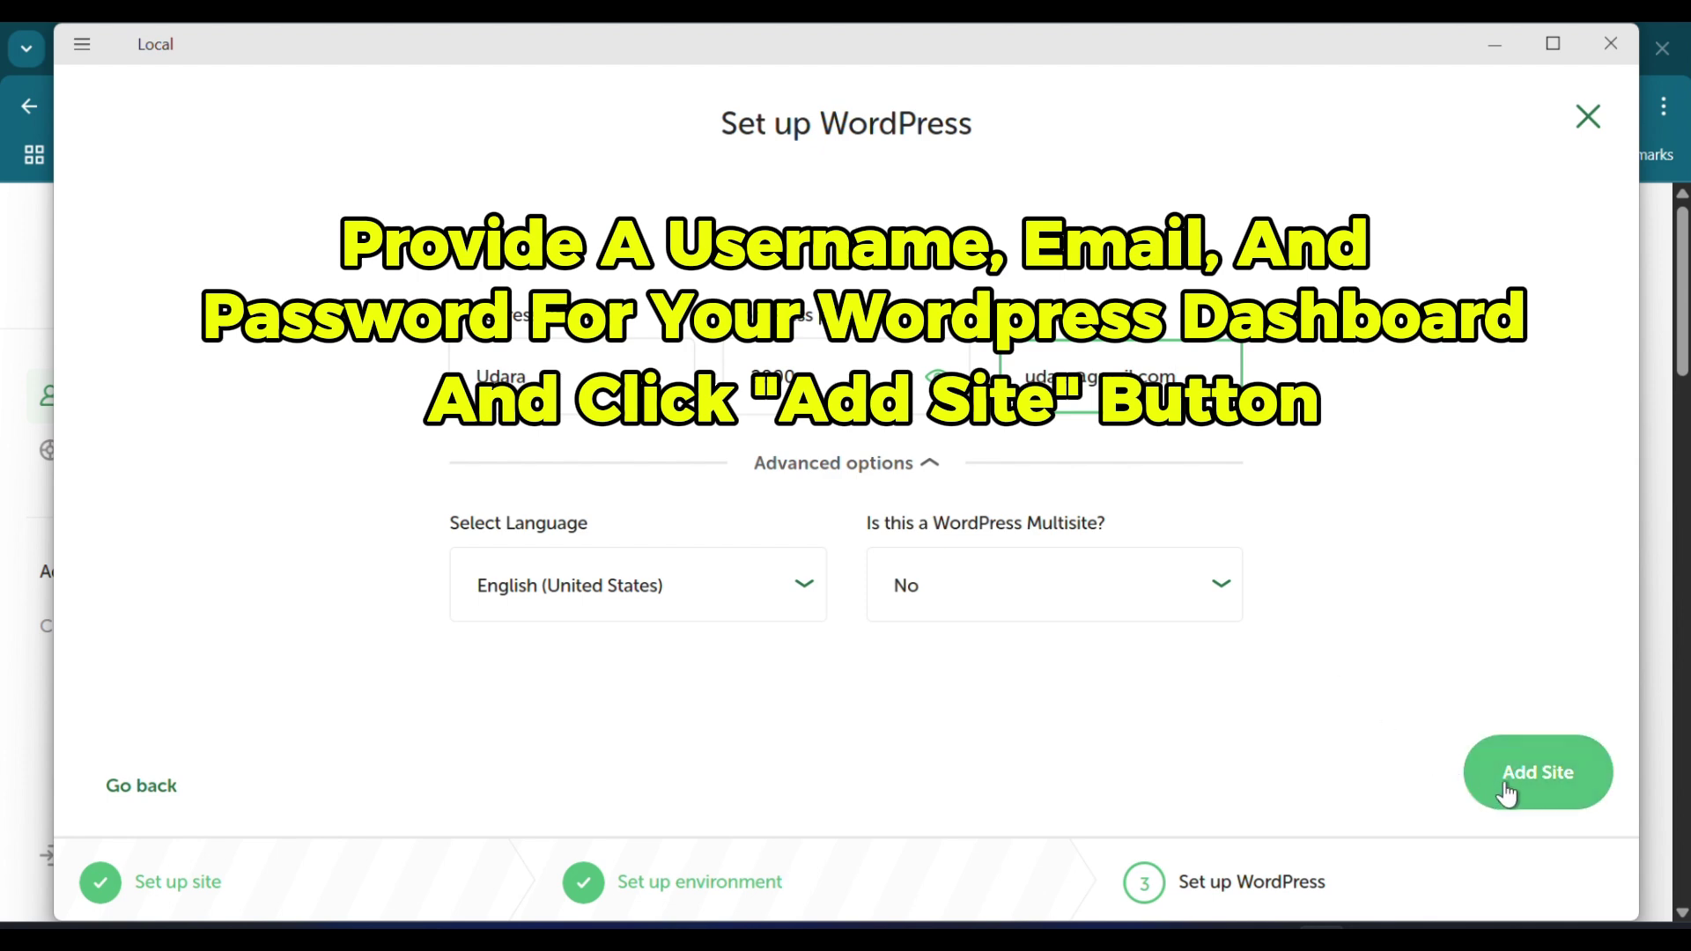
left_click(1533, 792)
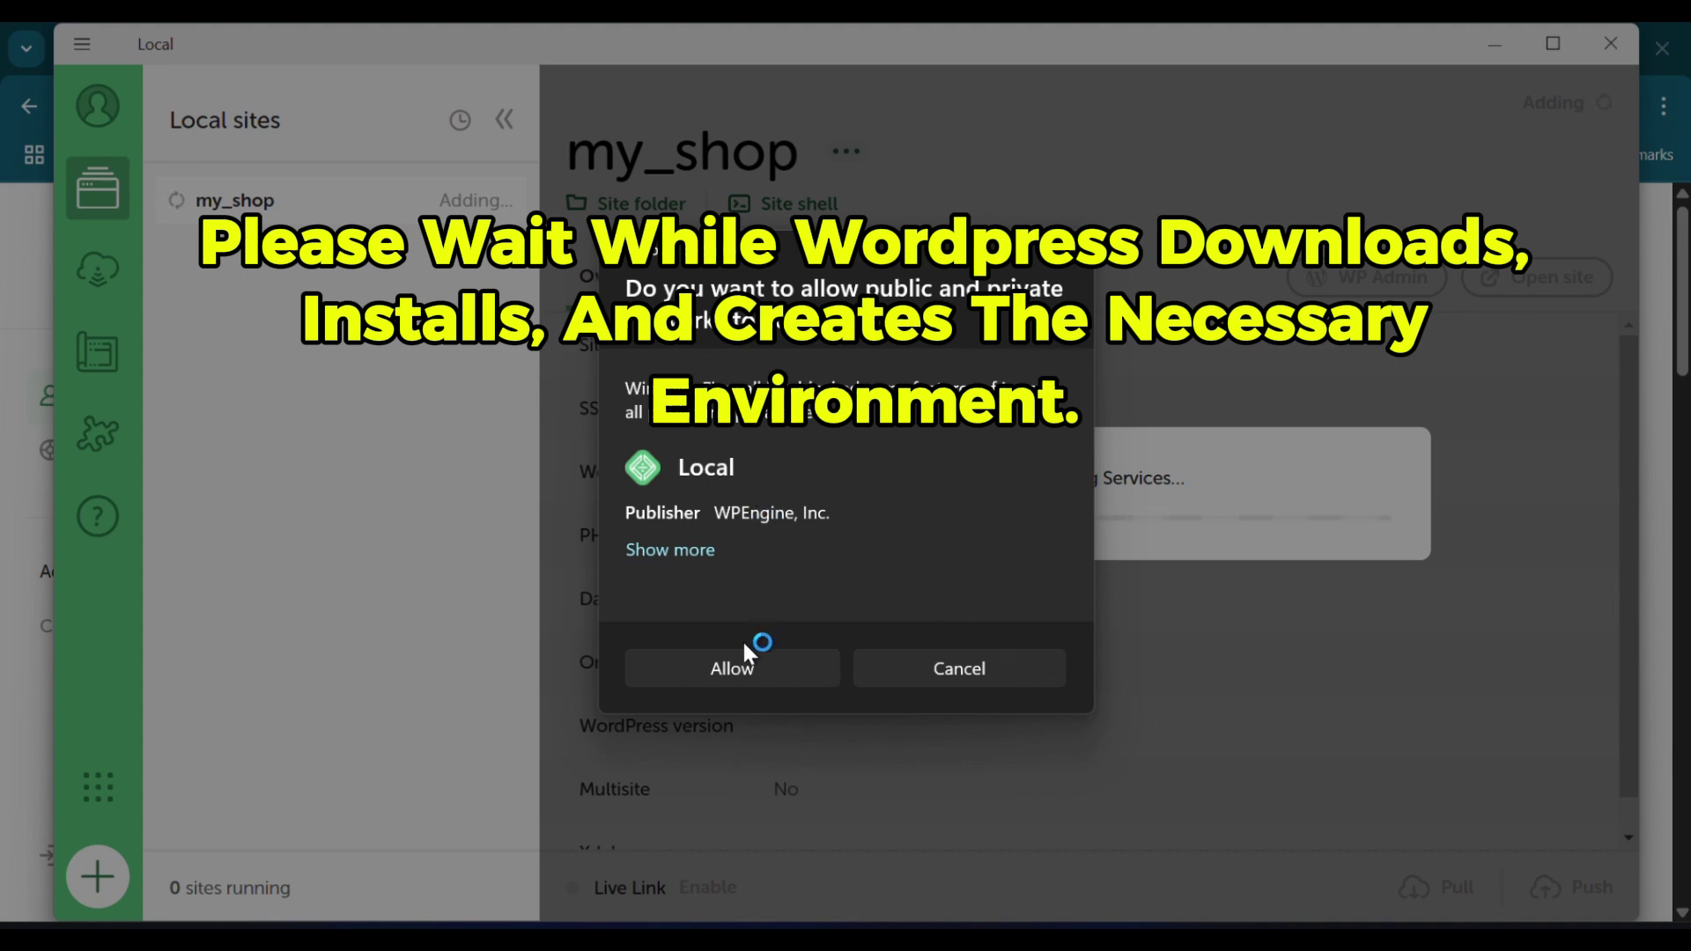
Step: Allow the site's services, including mailpit.exe and nginx.exe, through the Windows firewall
left_click(744, 656)
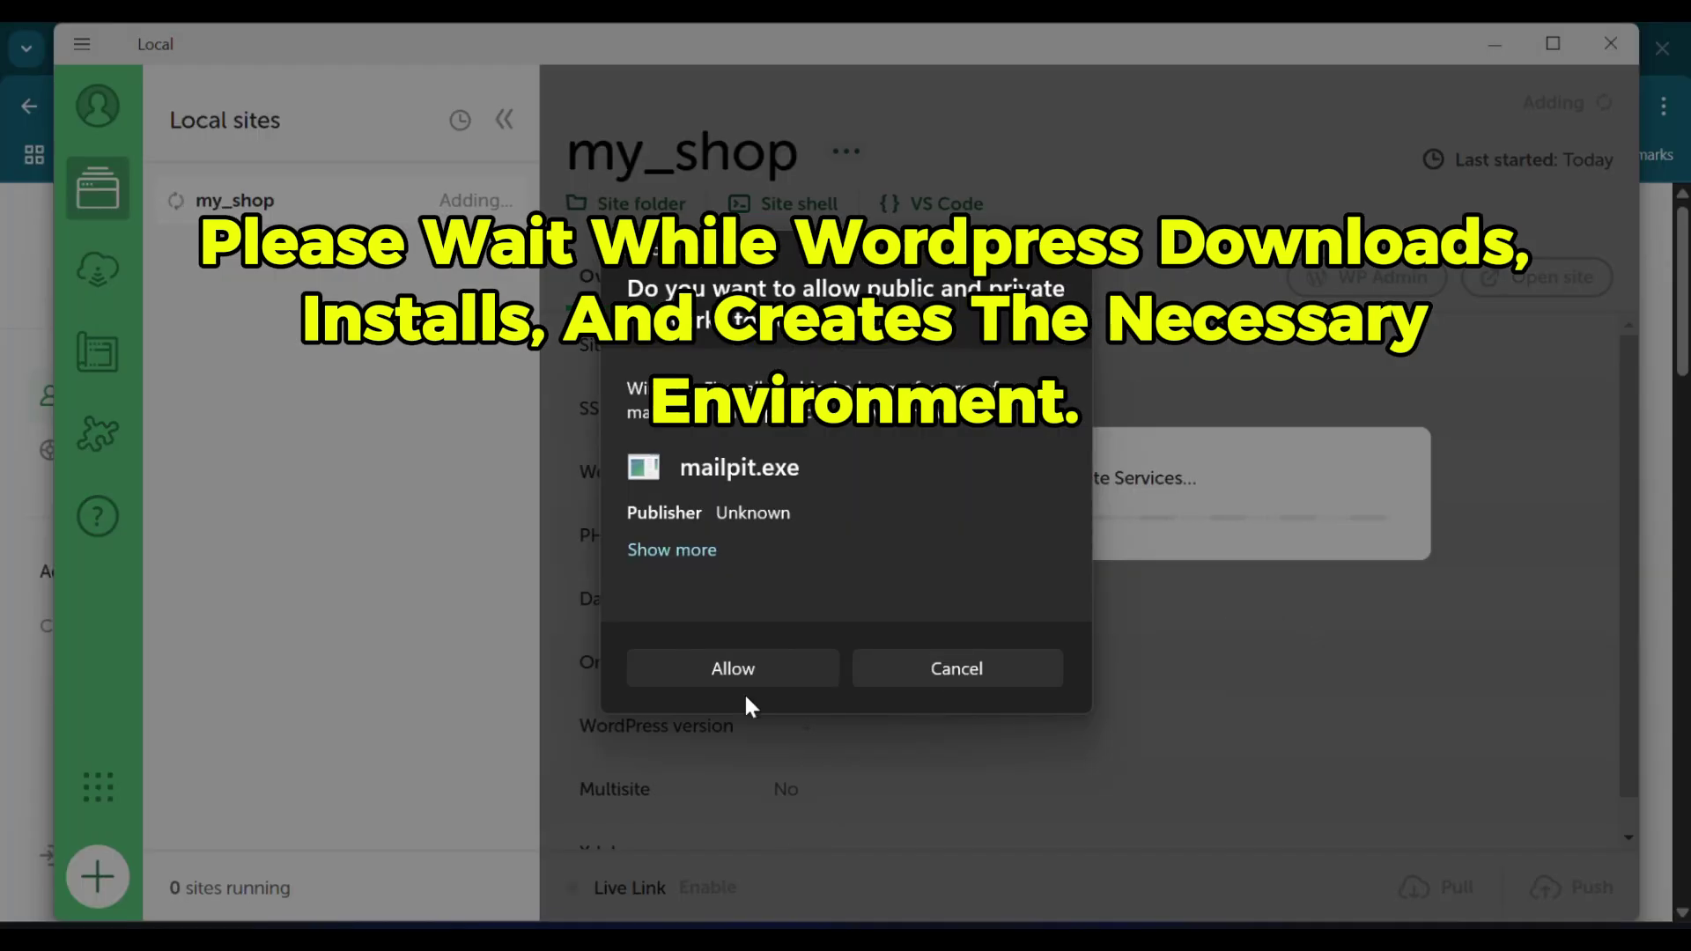
left_click(696, 679)
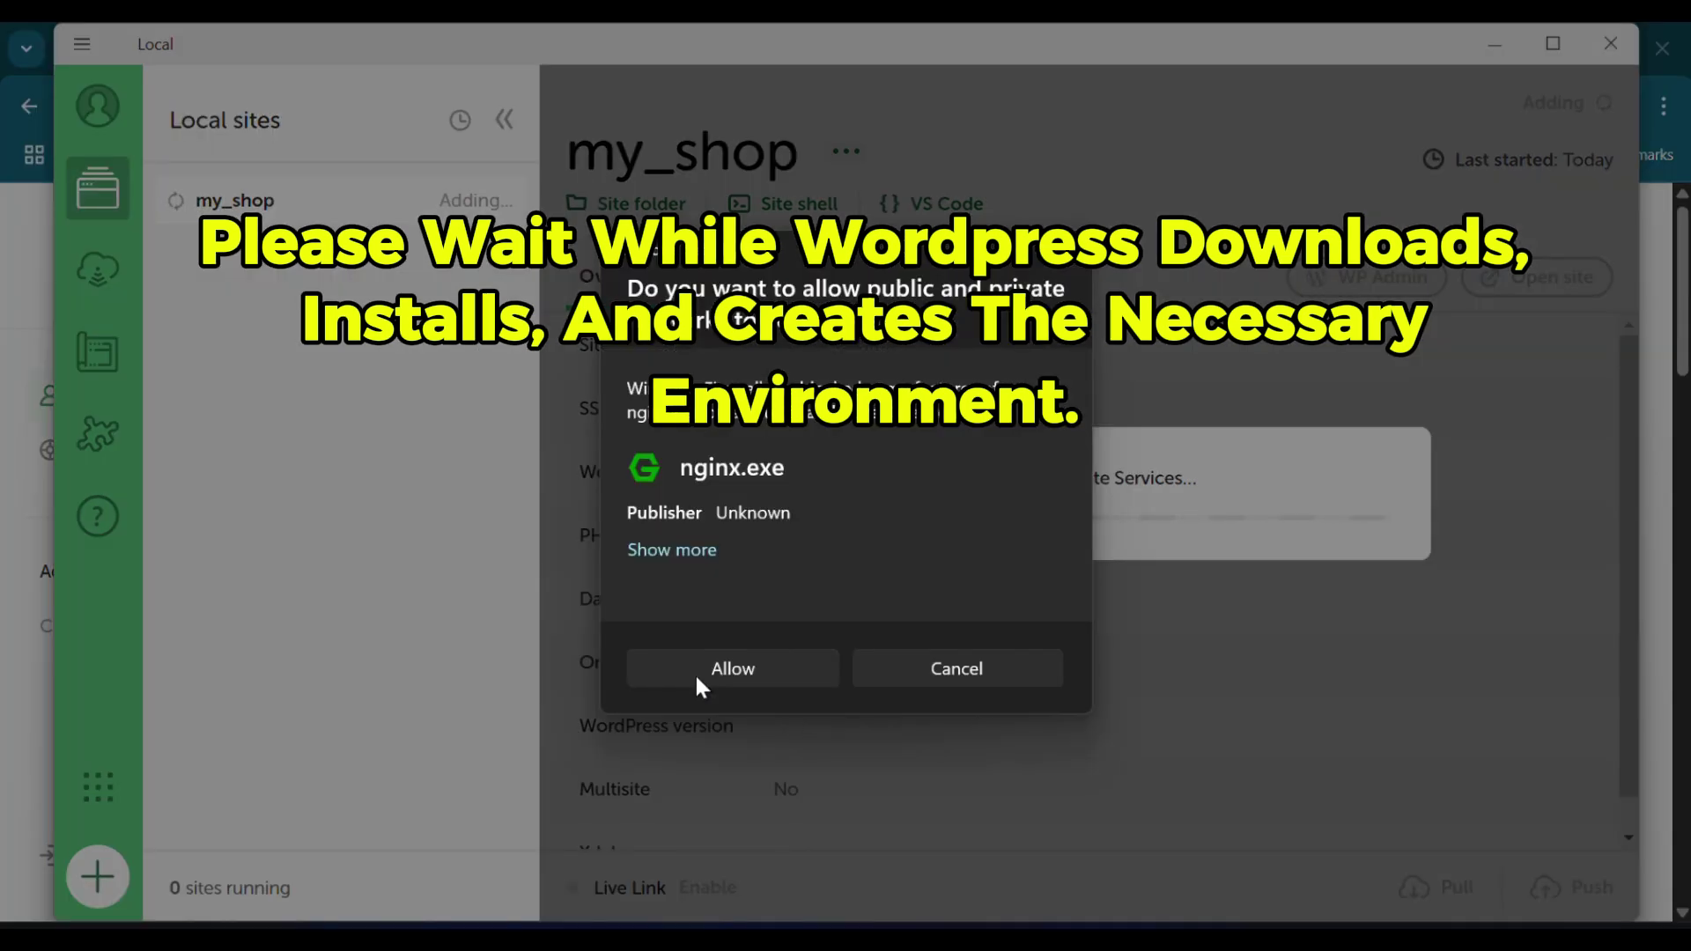
left_click(697, 678)
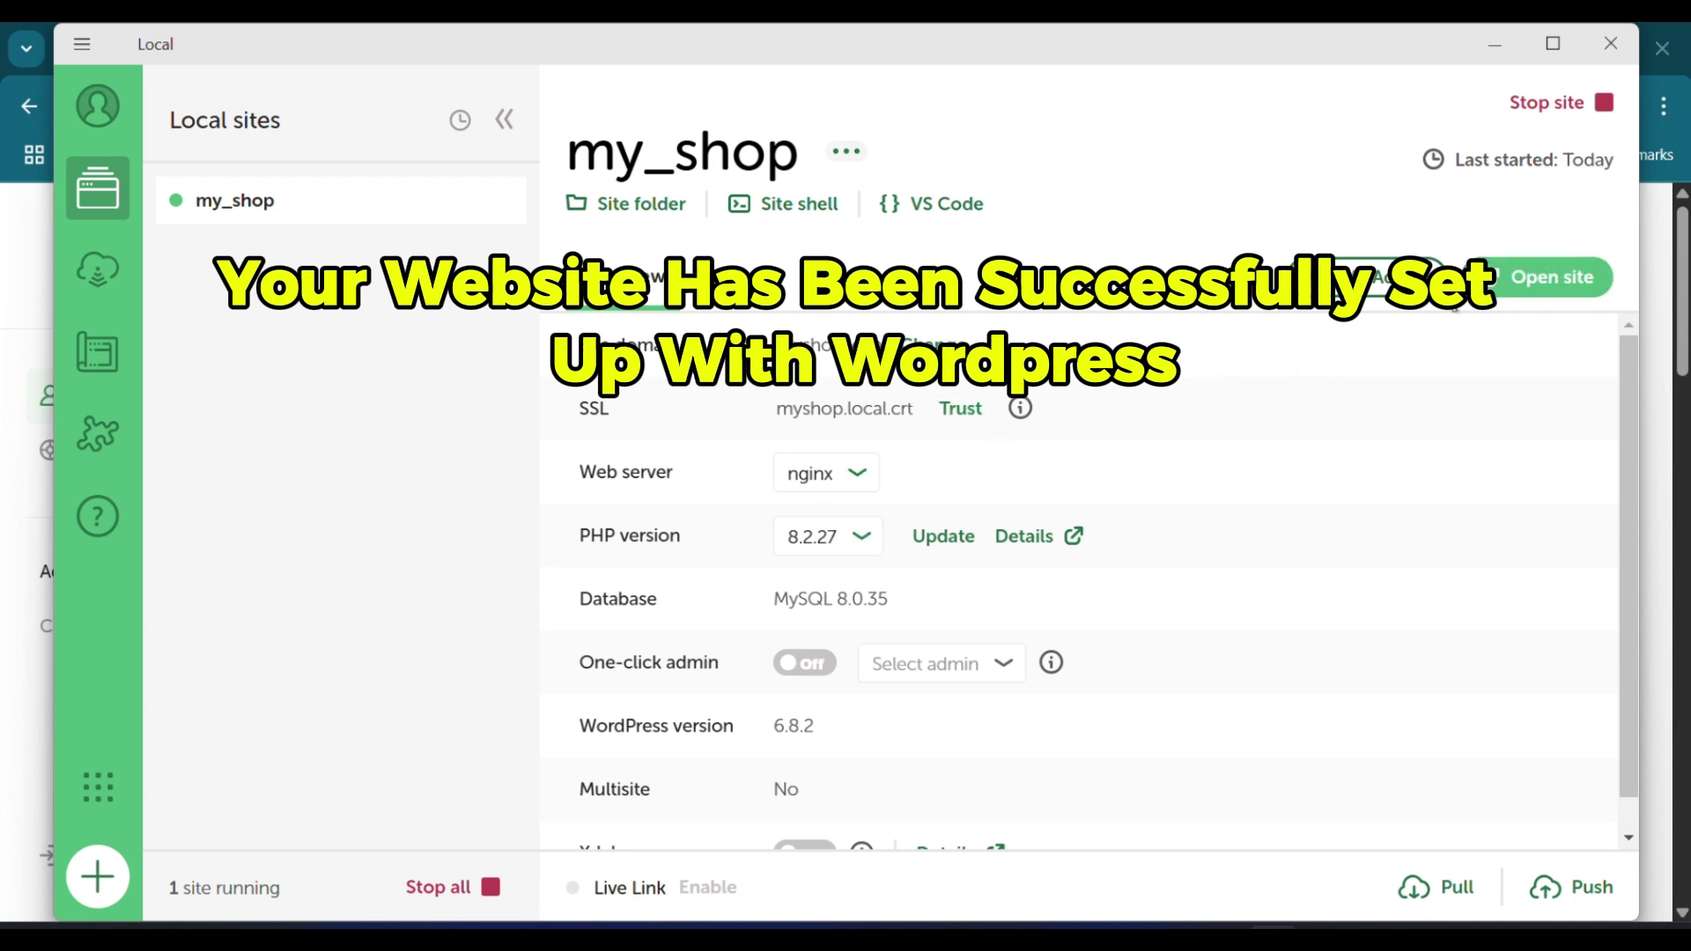
Step: Check my_shop's Database and Tools details, then preview its Hello world! front page at myshop.local
scroll(971, 456, "down", 1)
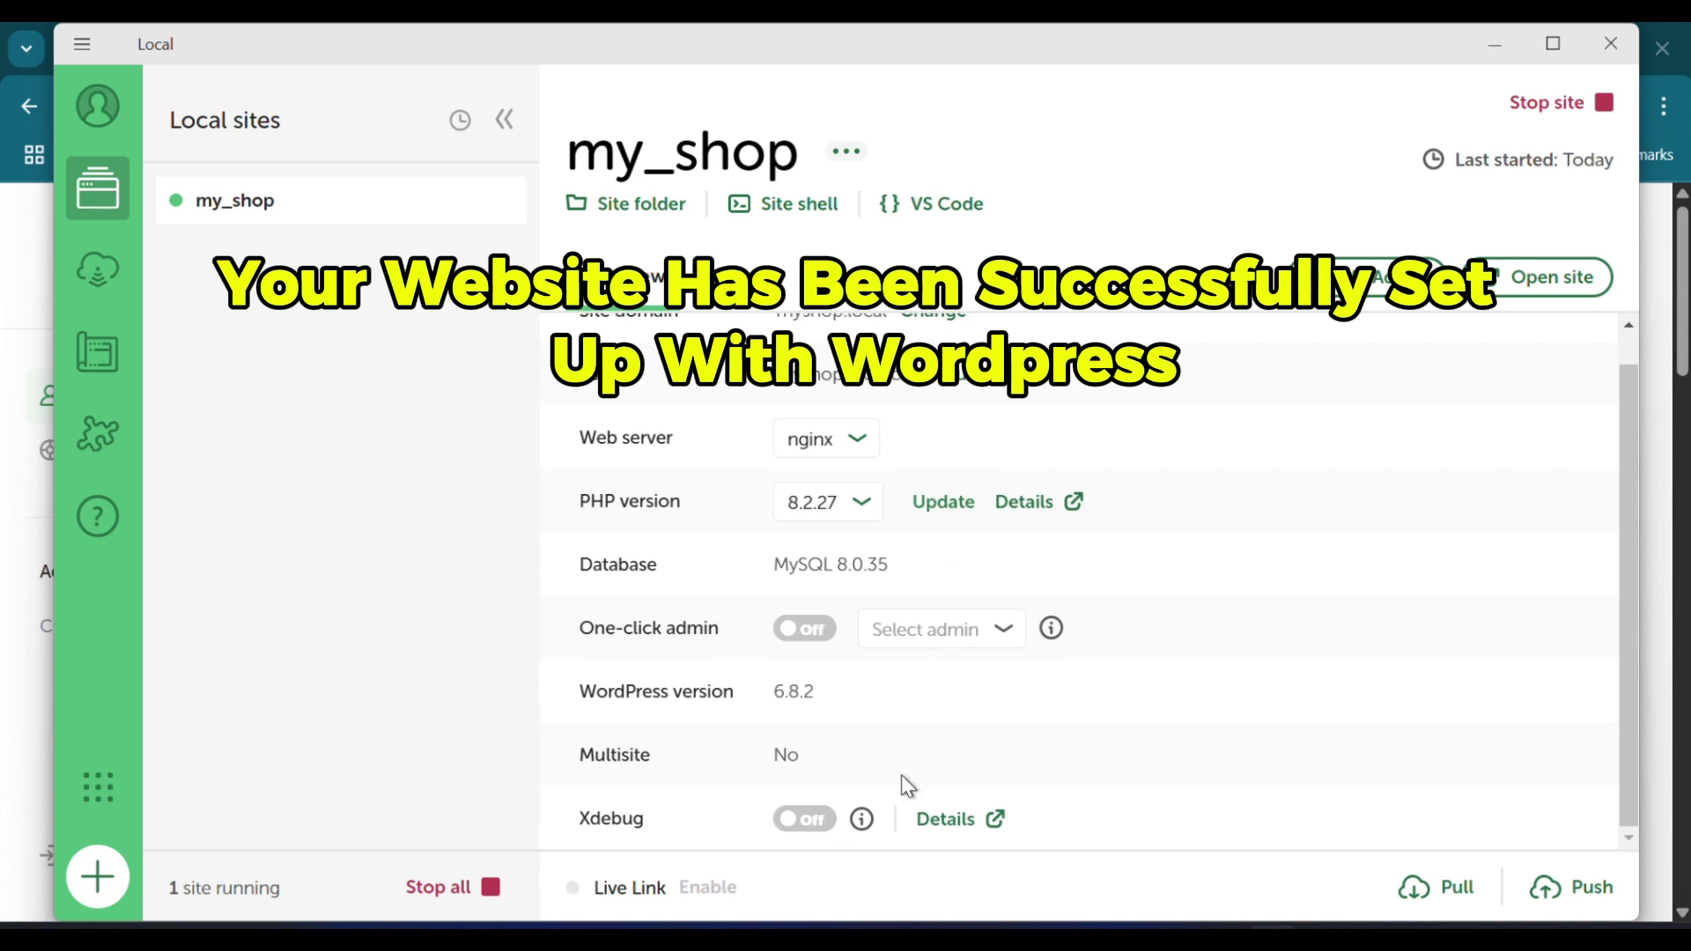
scroll(881, 748, "up", 1)
left_click(731, 282)
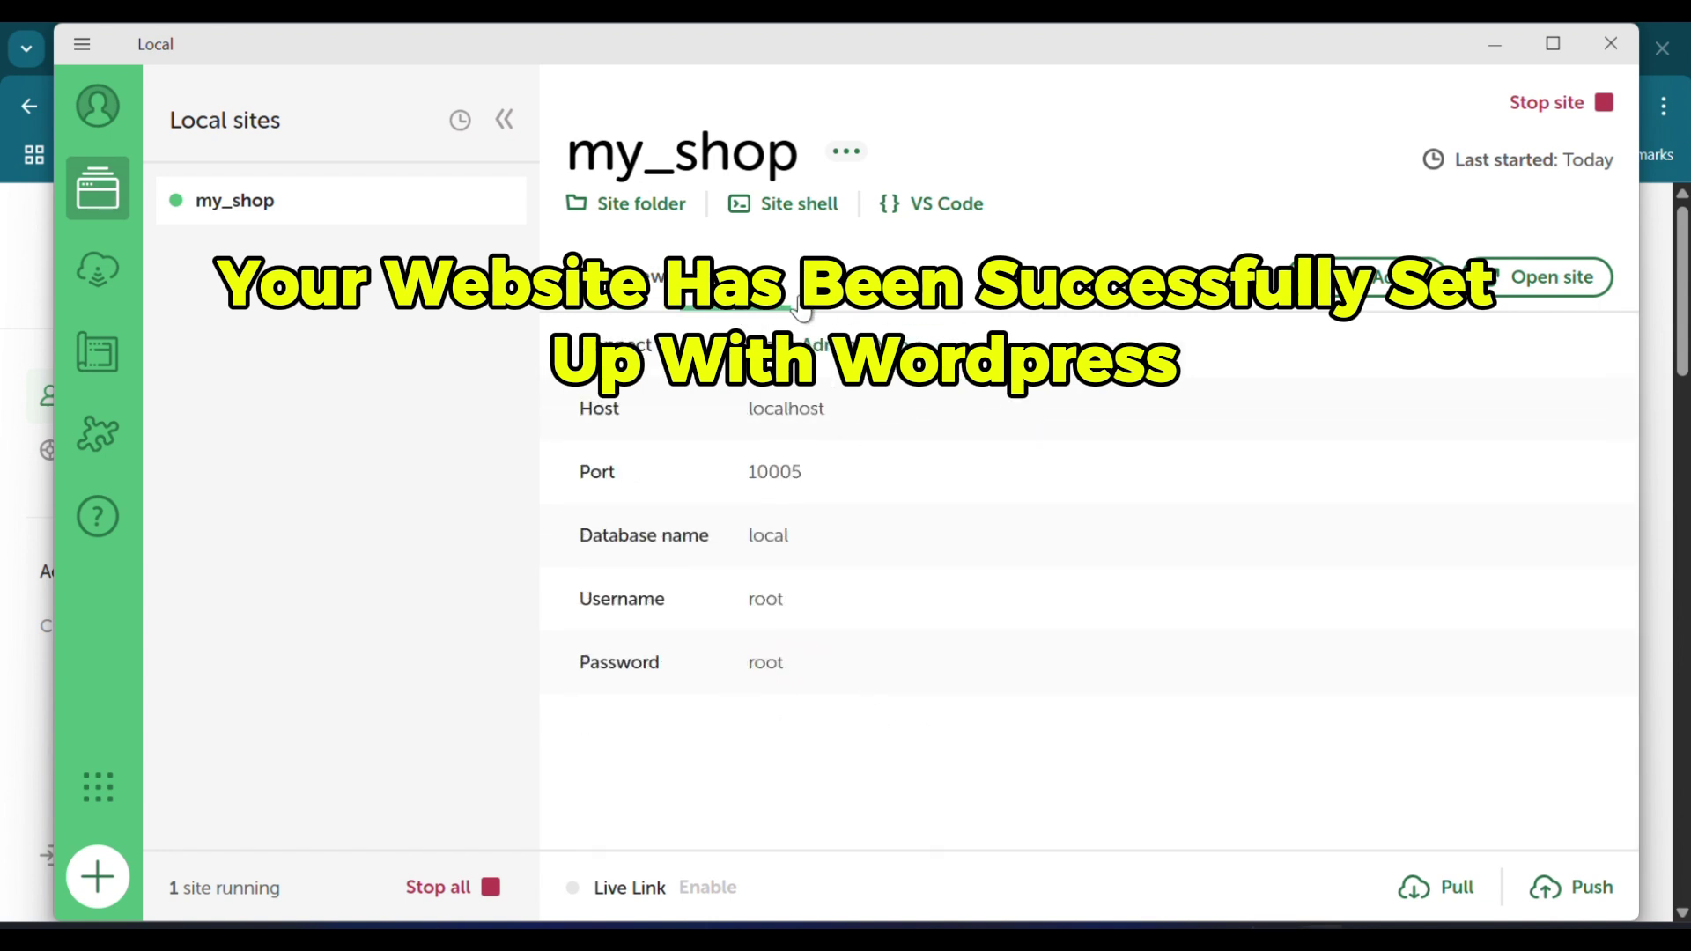
left_click(814, 282)
left_click(620, 299)
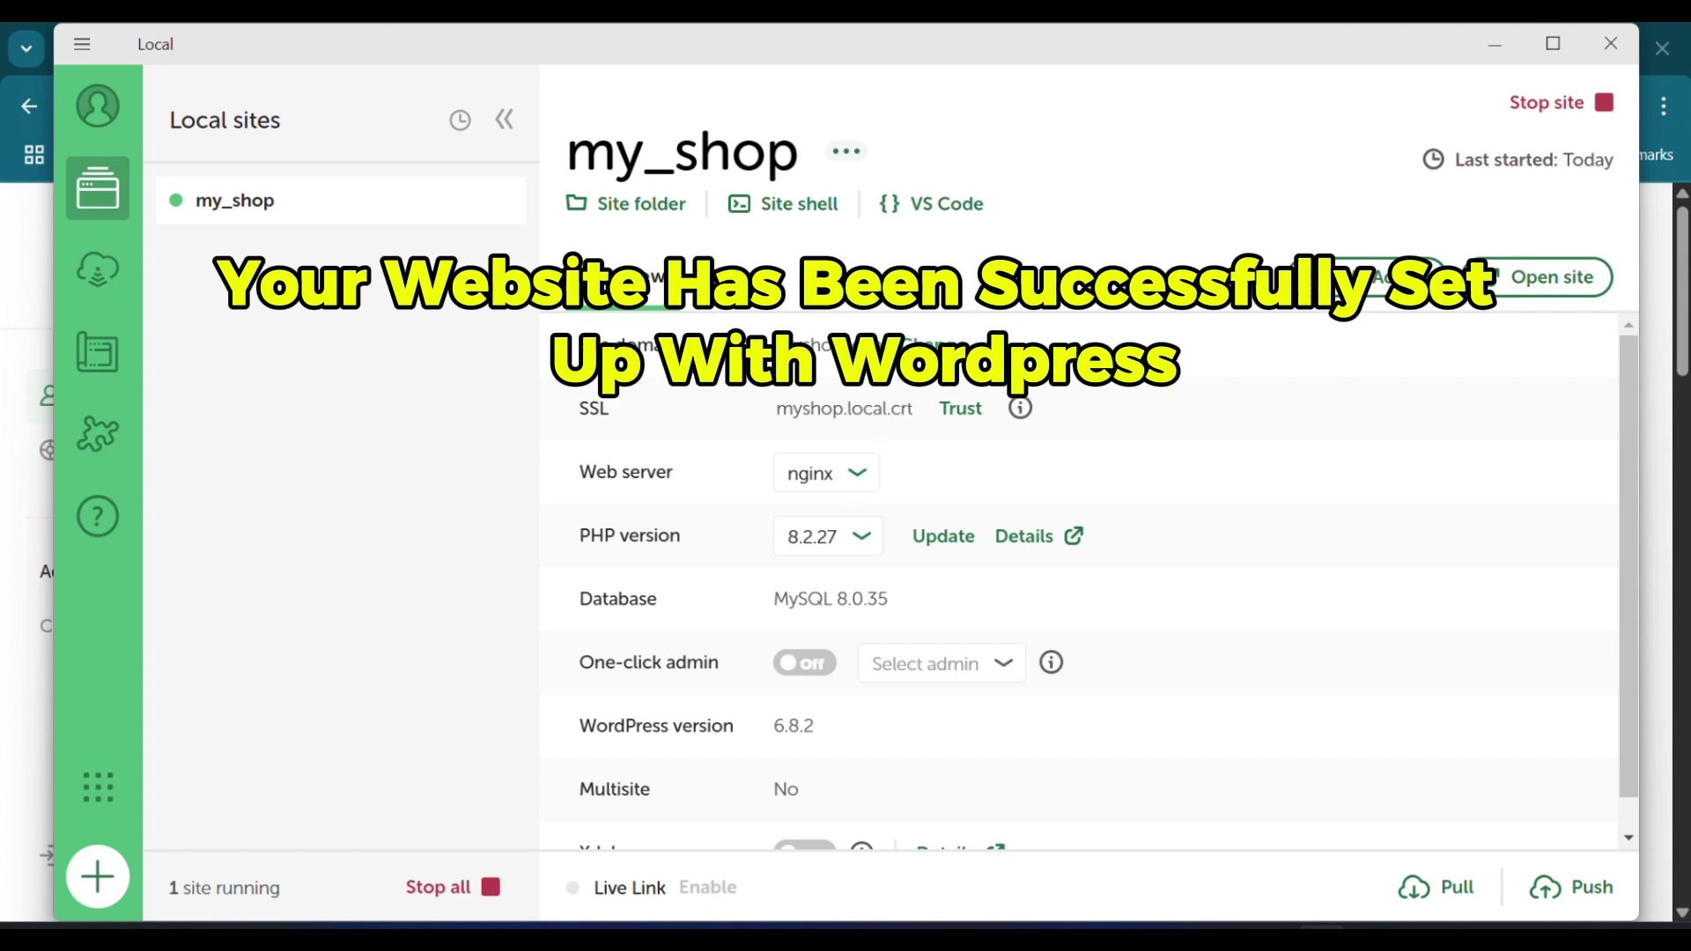
left_click(1509, 280)
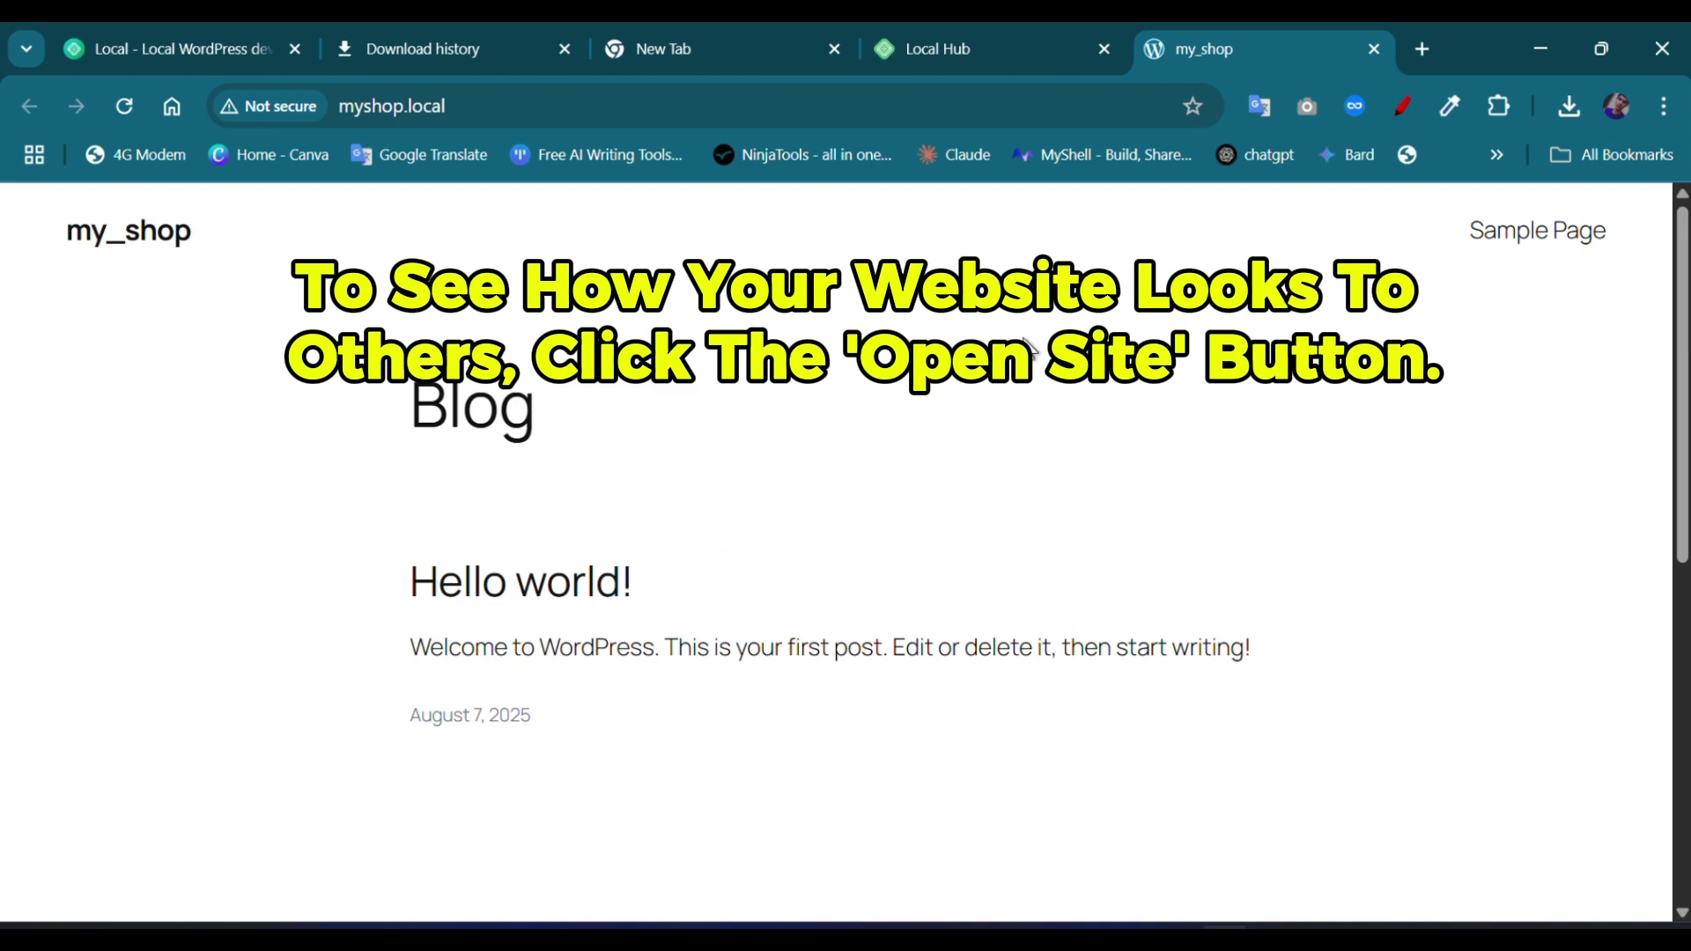
left_click(1270, 922)
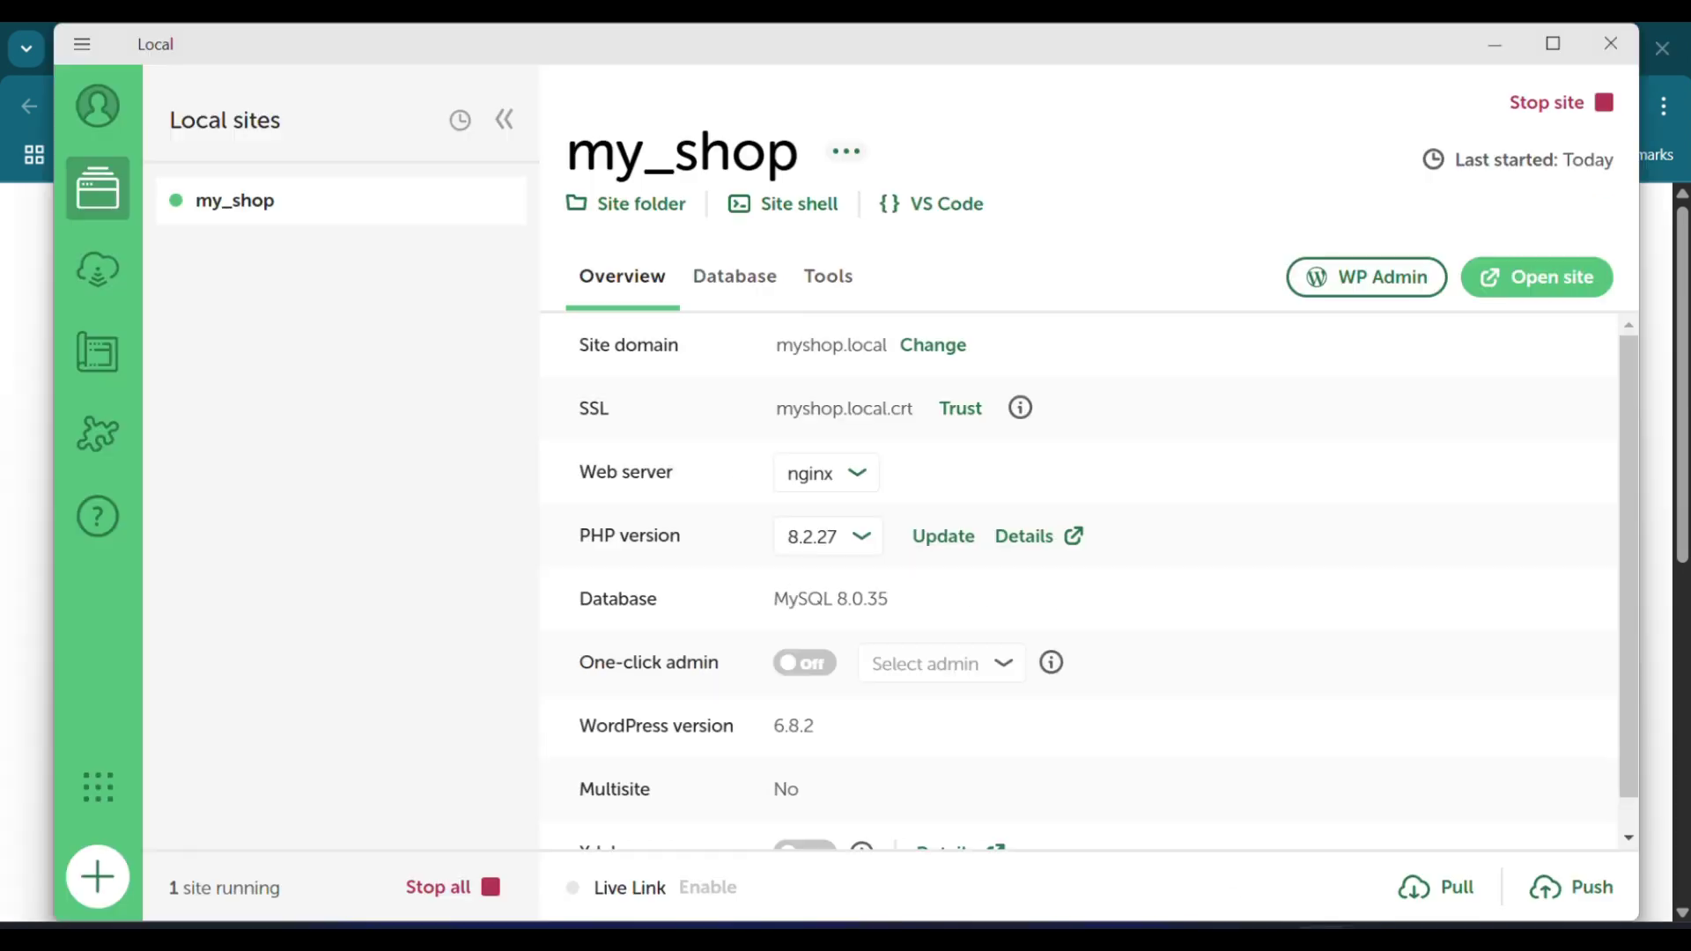
Step: Log in to my_shop's WordPress admin with the setup username and password, Remember Me ticked
left_click(1351, 280)
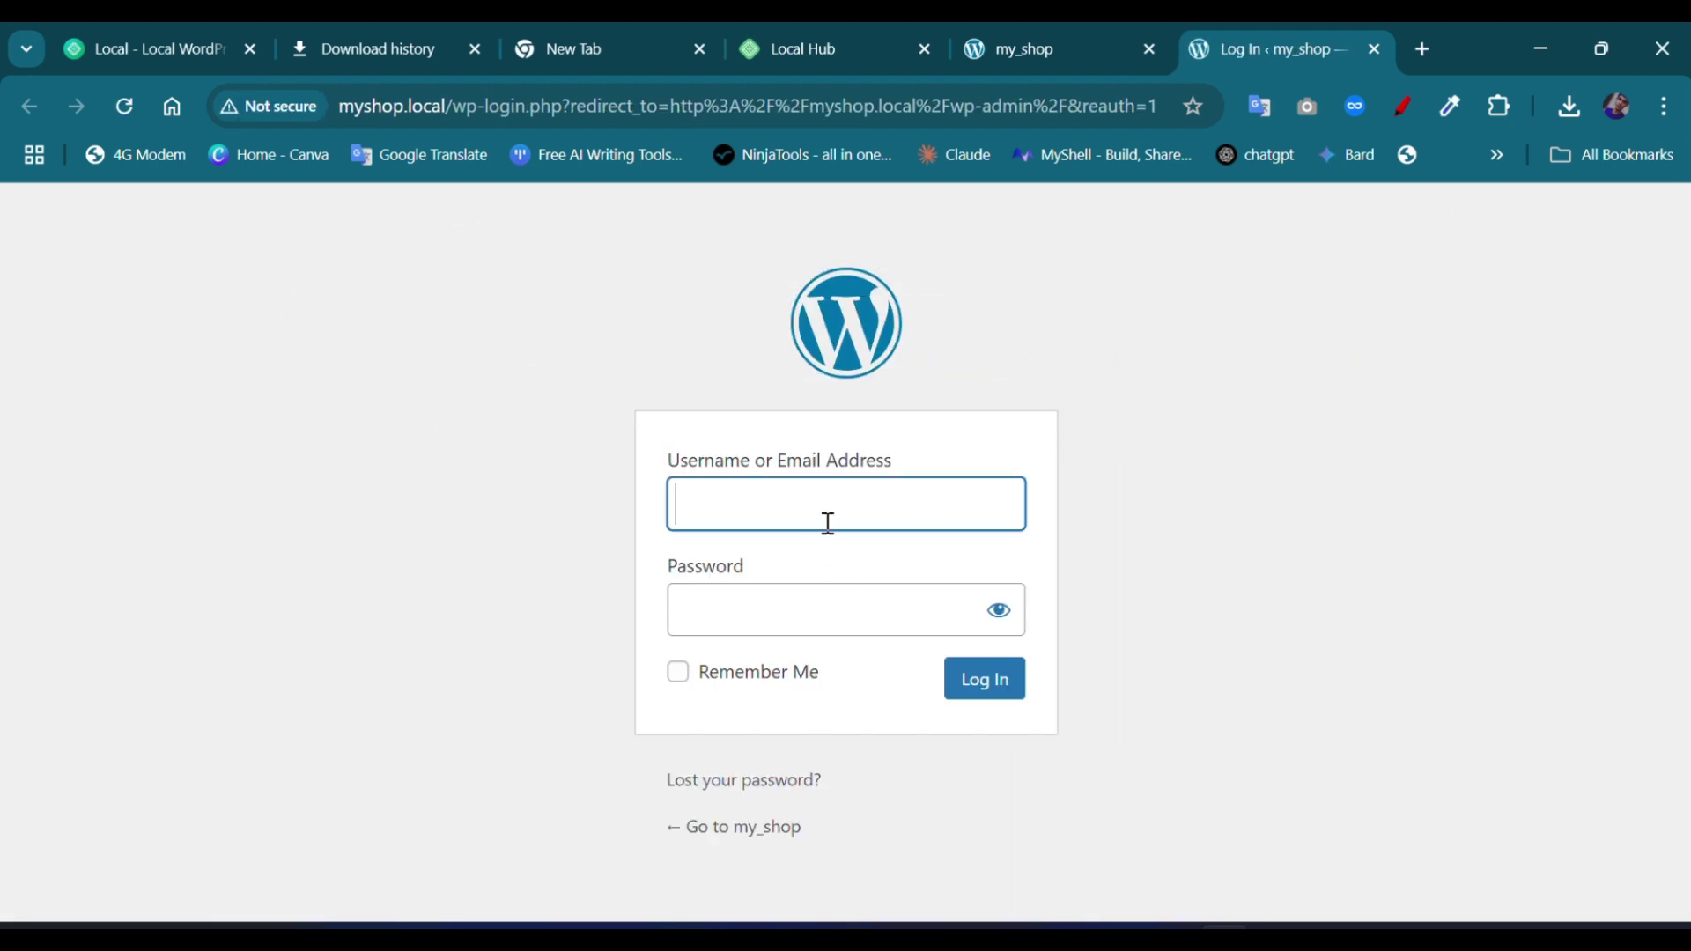
type("Udara")
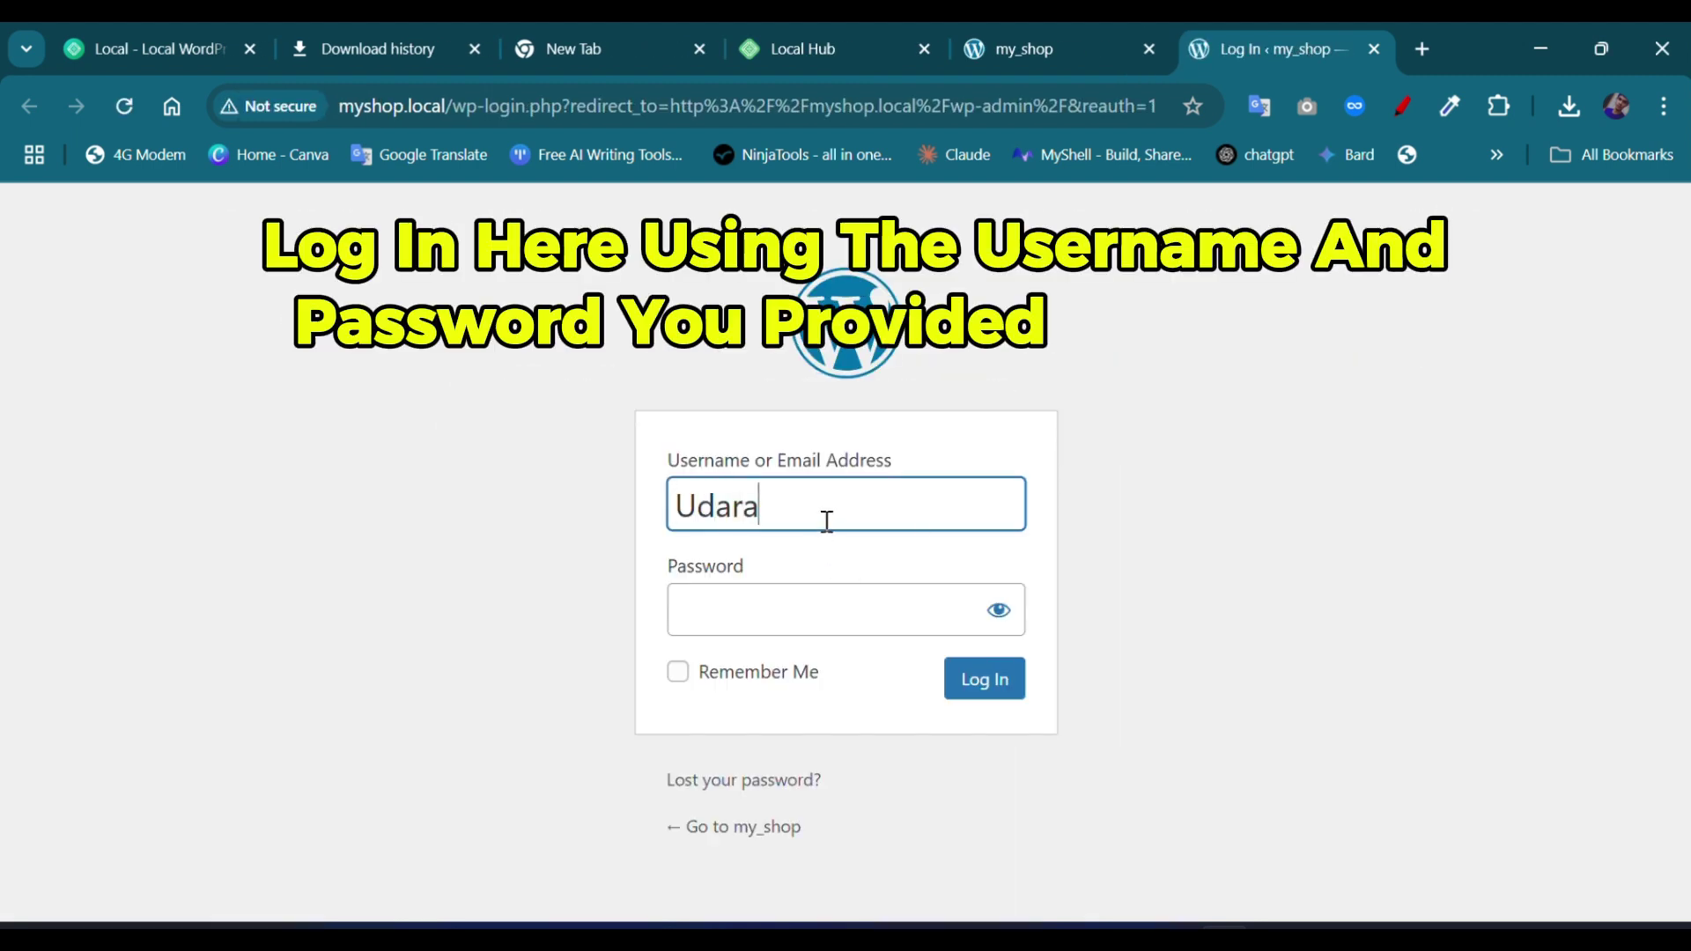
key("Tab")
type("••")
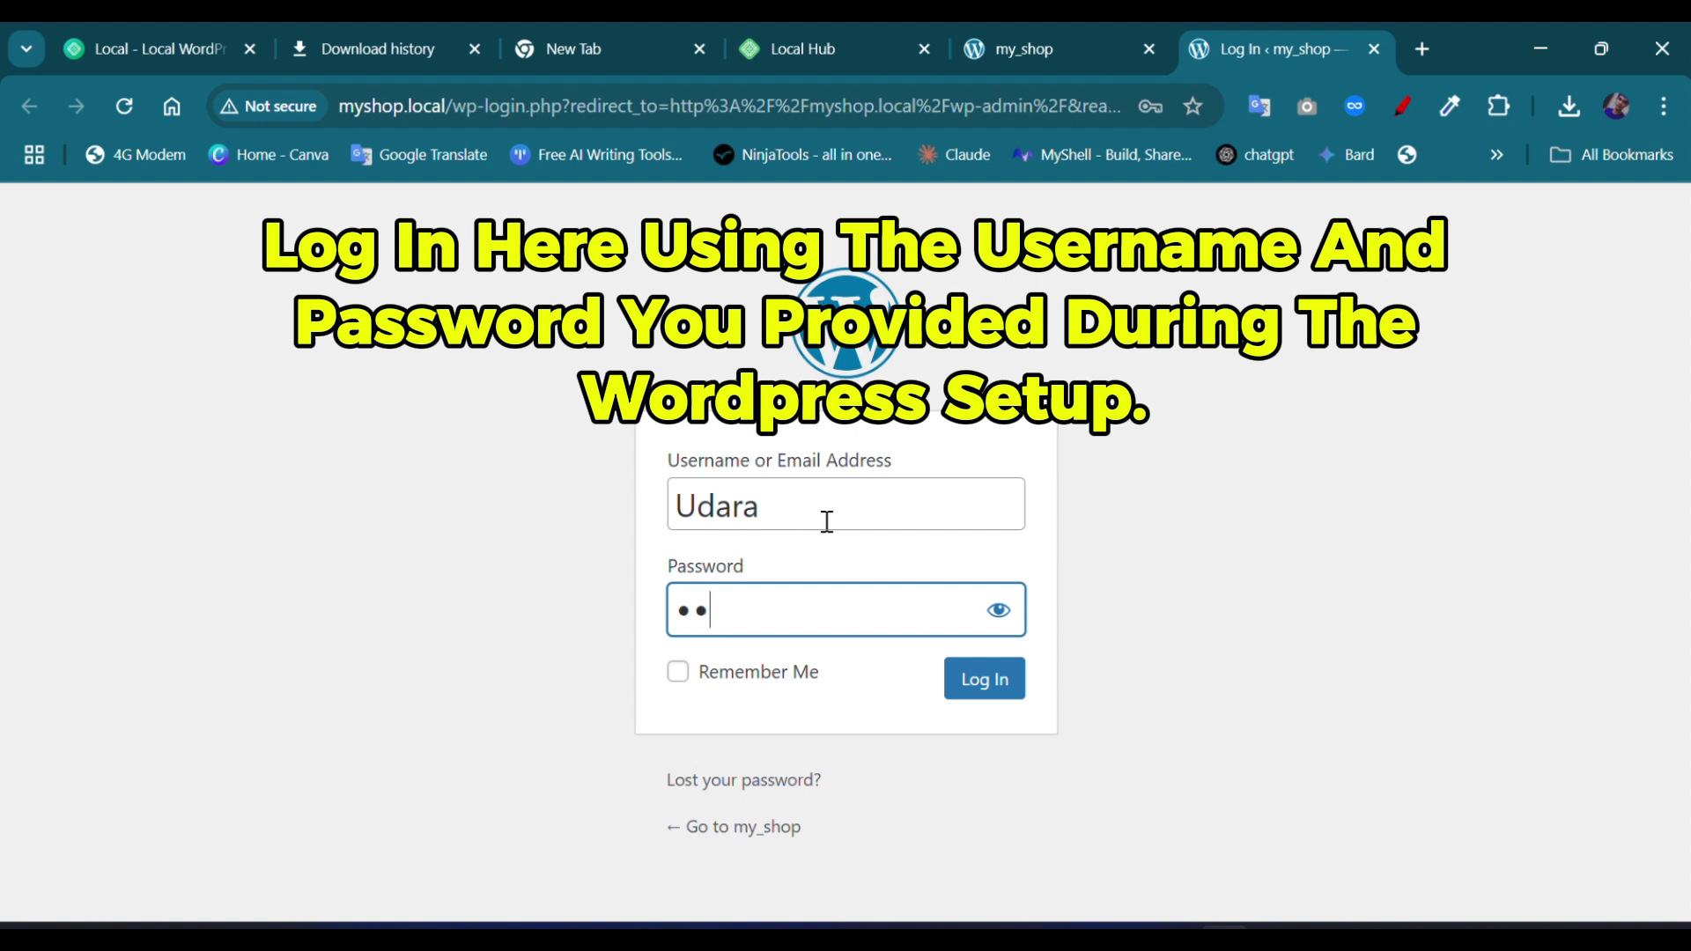
left_click(677, 672)
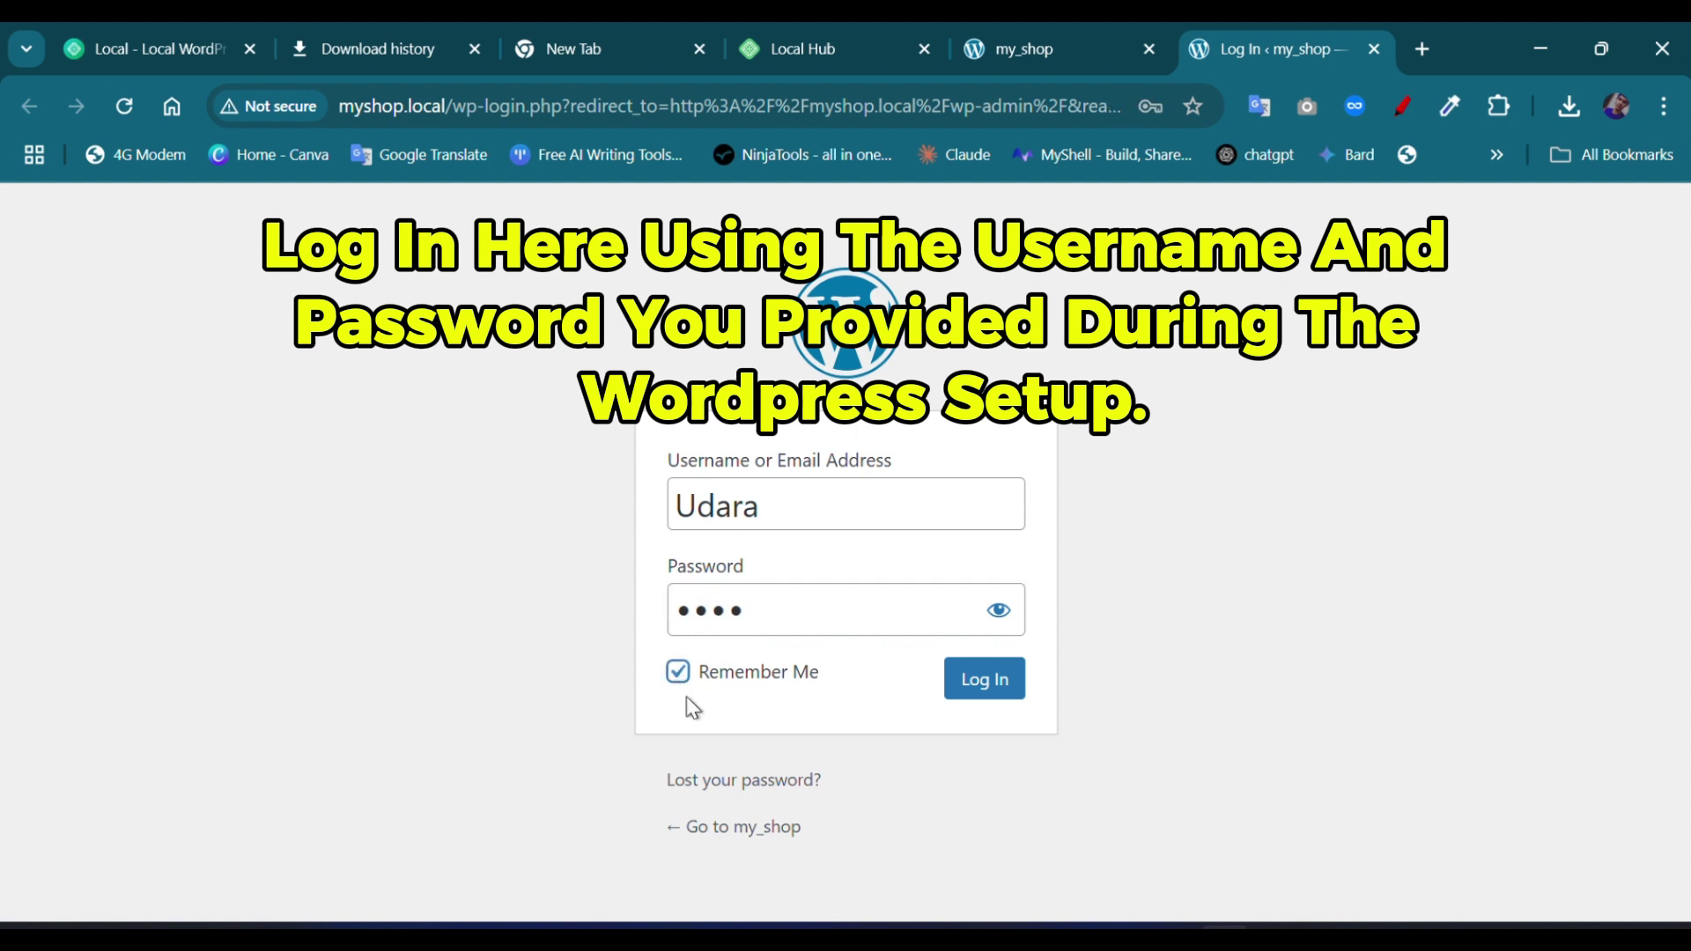
left_click(999, 610)
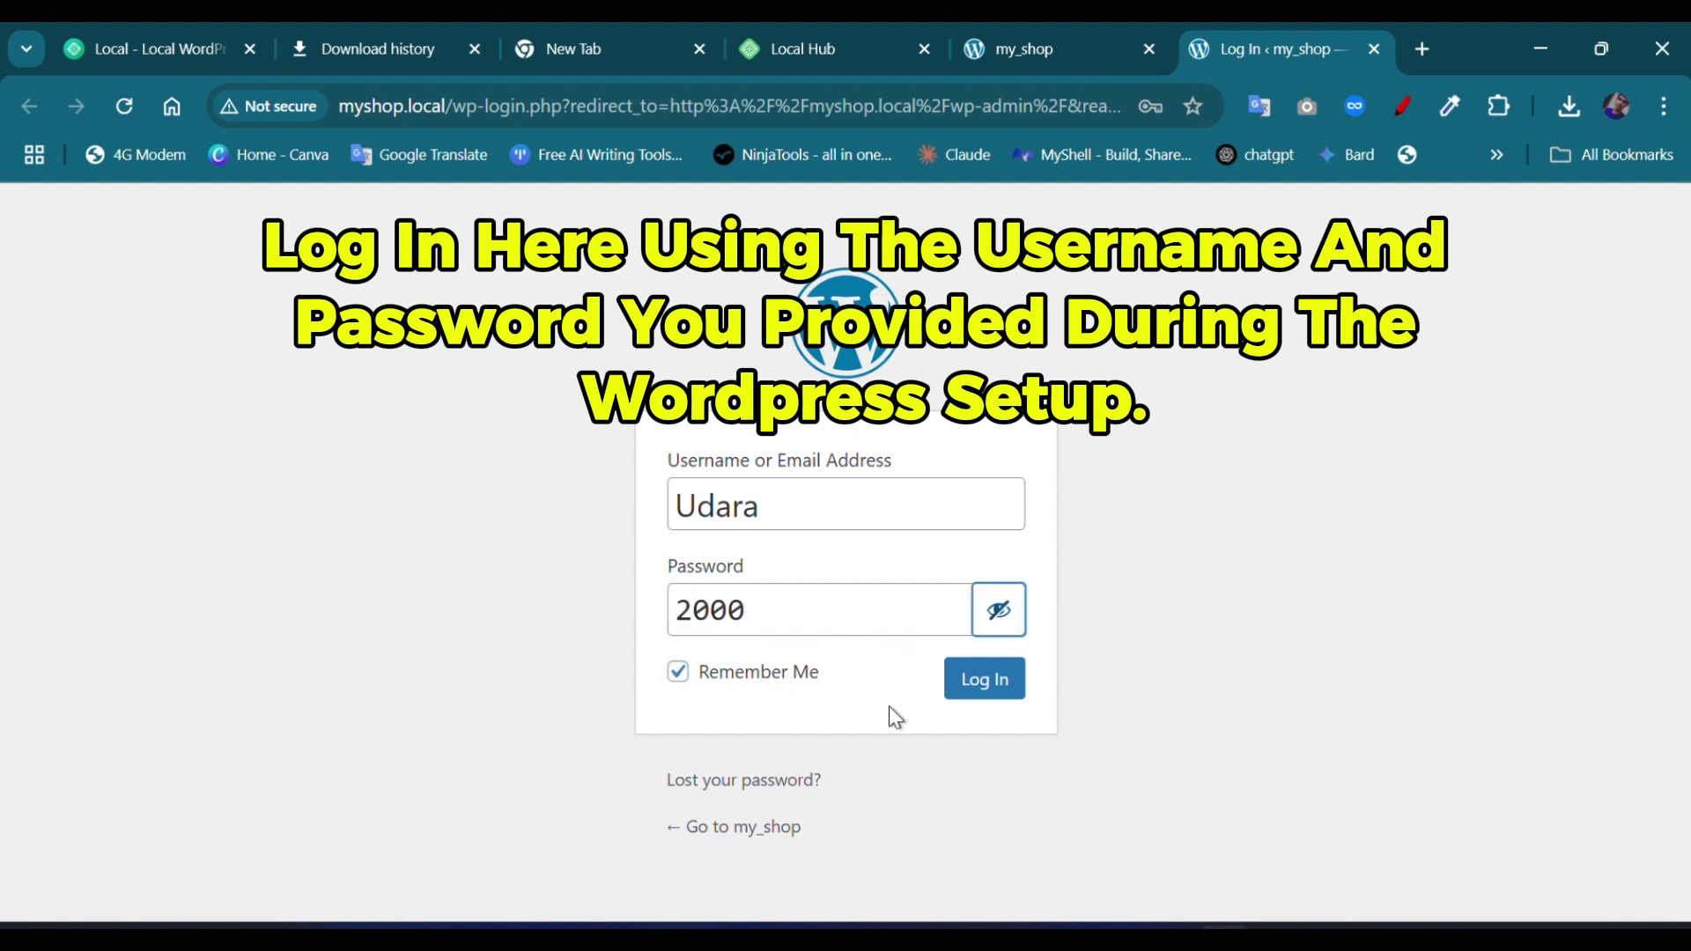
left_click(969, 704)
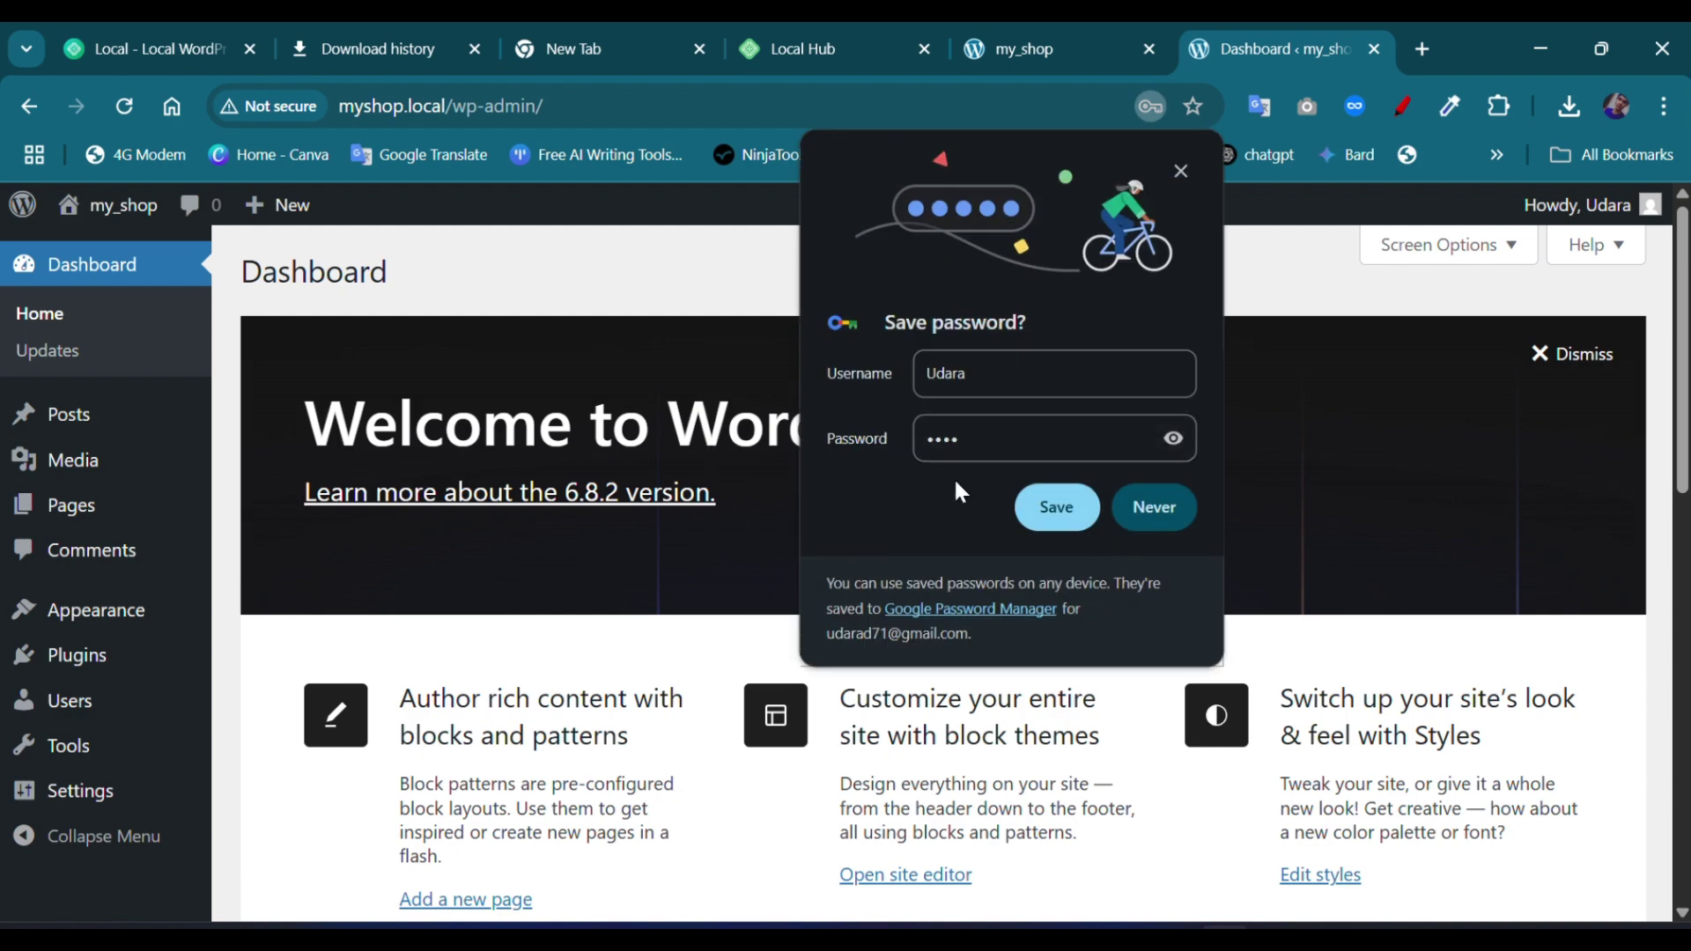
Step: Save the login in Chrome's password manager, then open the YouTube channel's notification options
left_click(1047, 506)
scroll(547, 566, "down", 5)
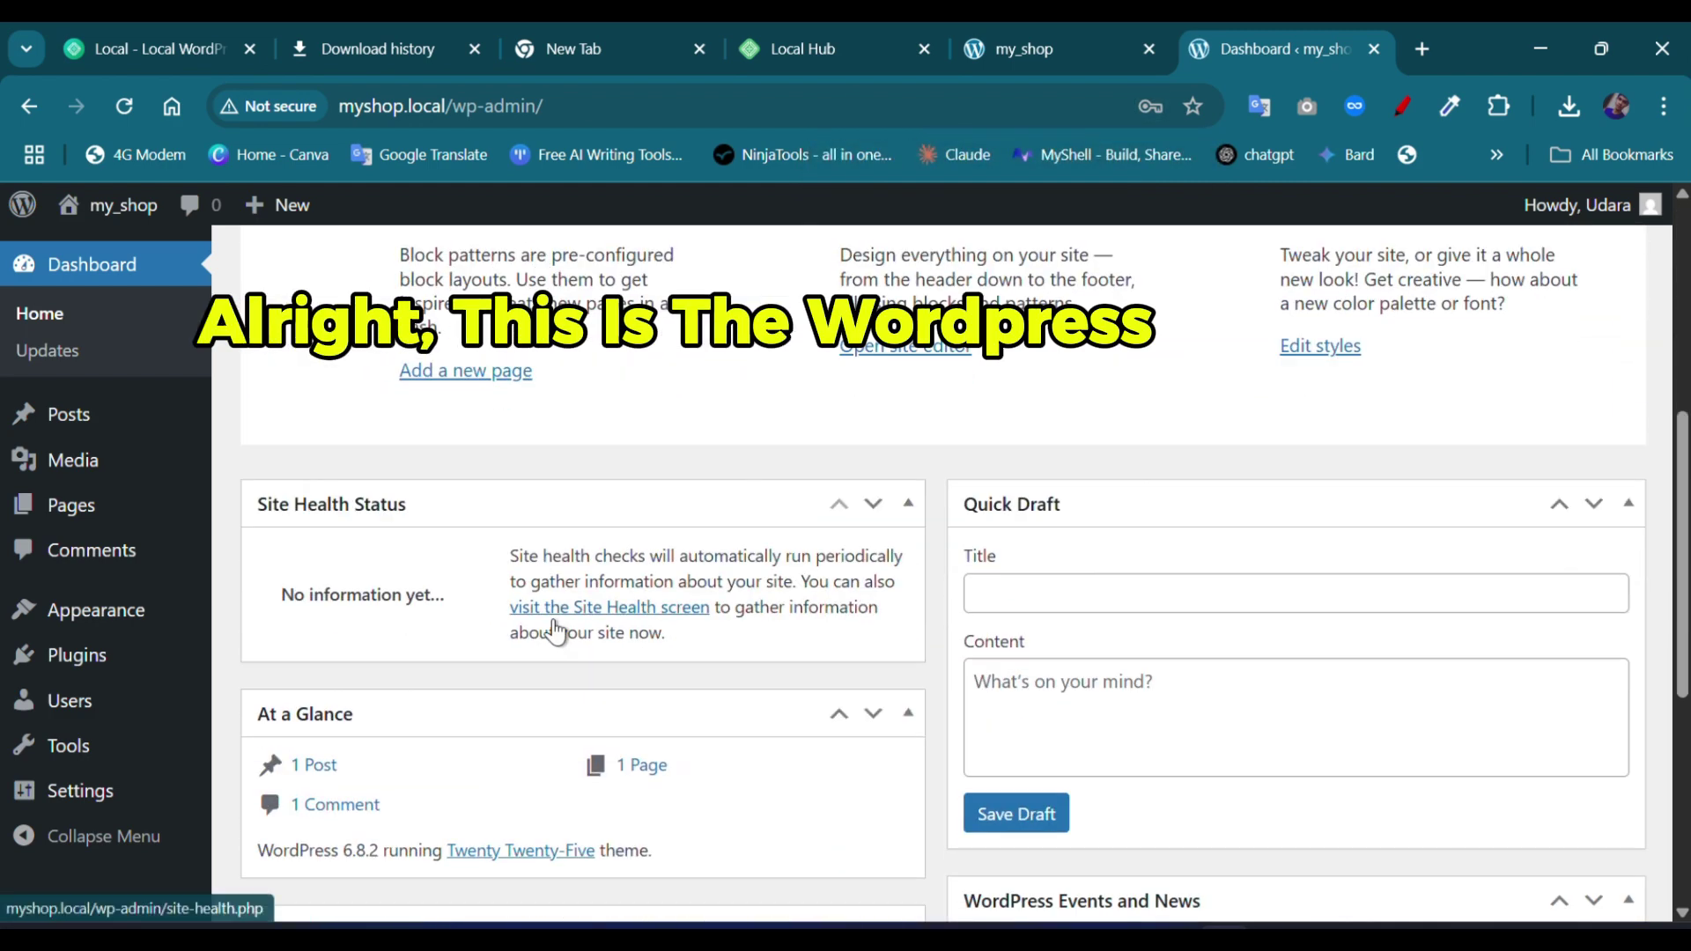
scroll(559, 631, "up", 3)
scroll(379, 467, "up", 3)
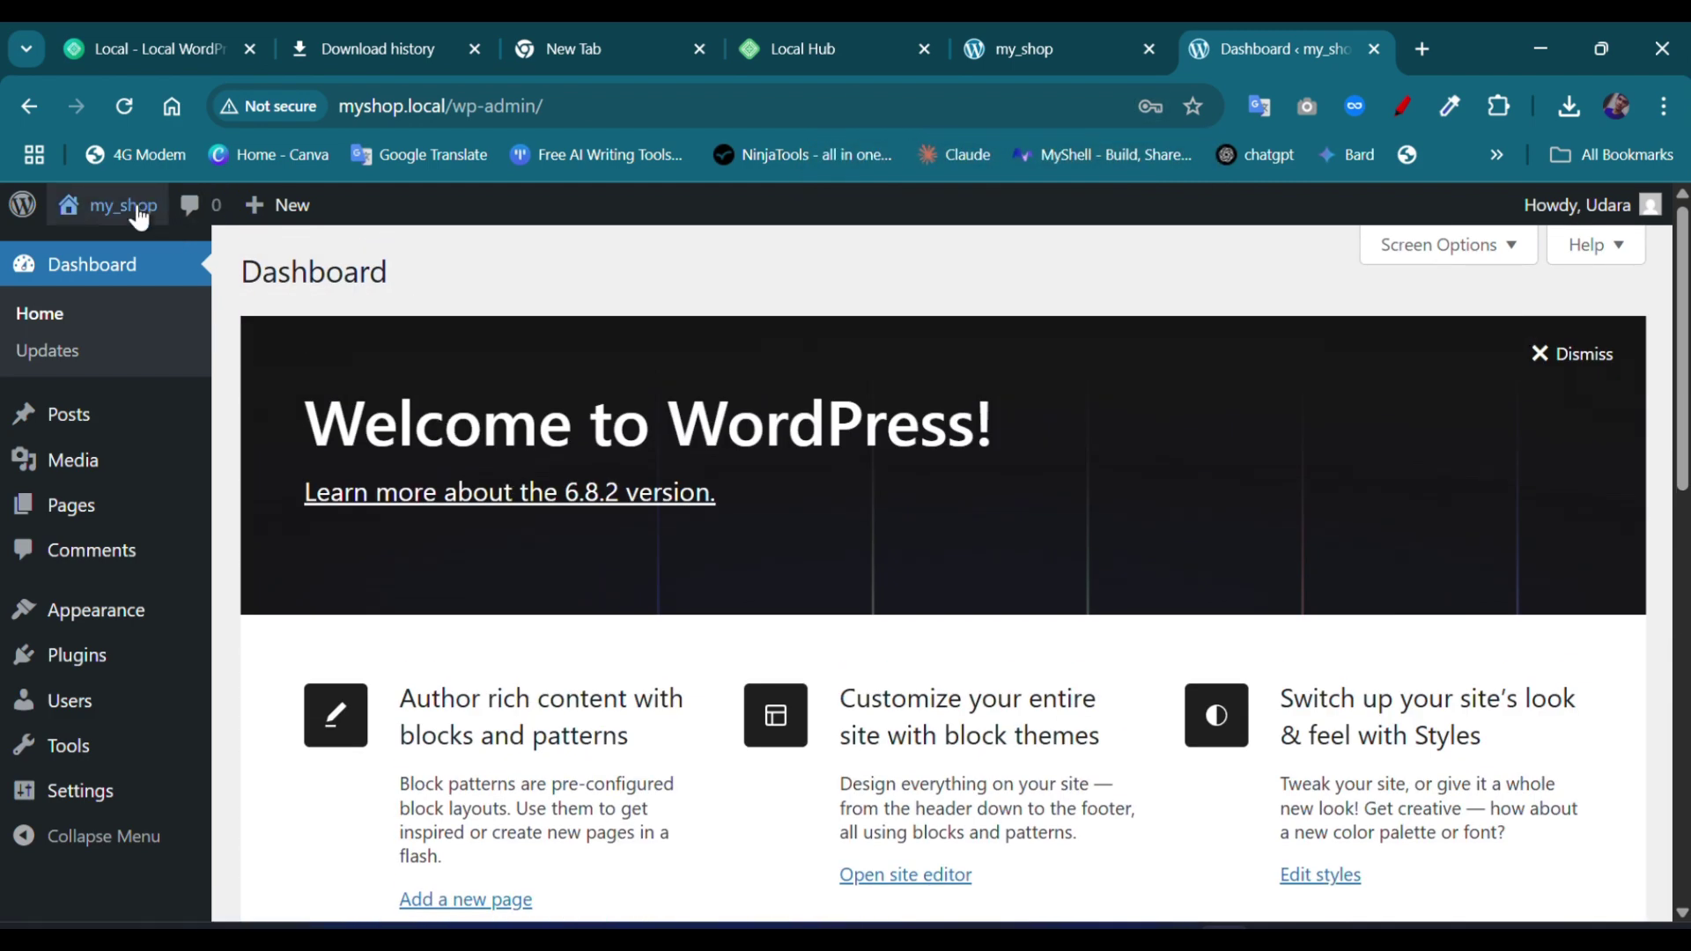
mouse_move(132, 207)
scroll(838, 656, "down", 10)
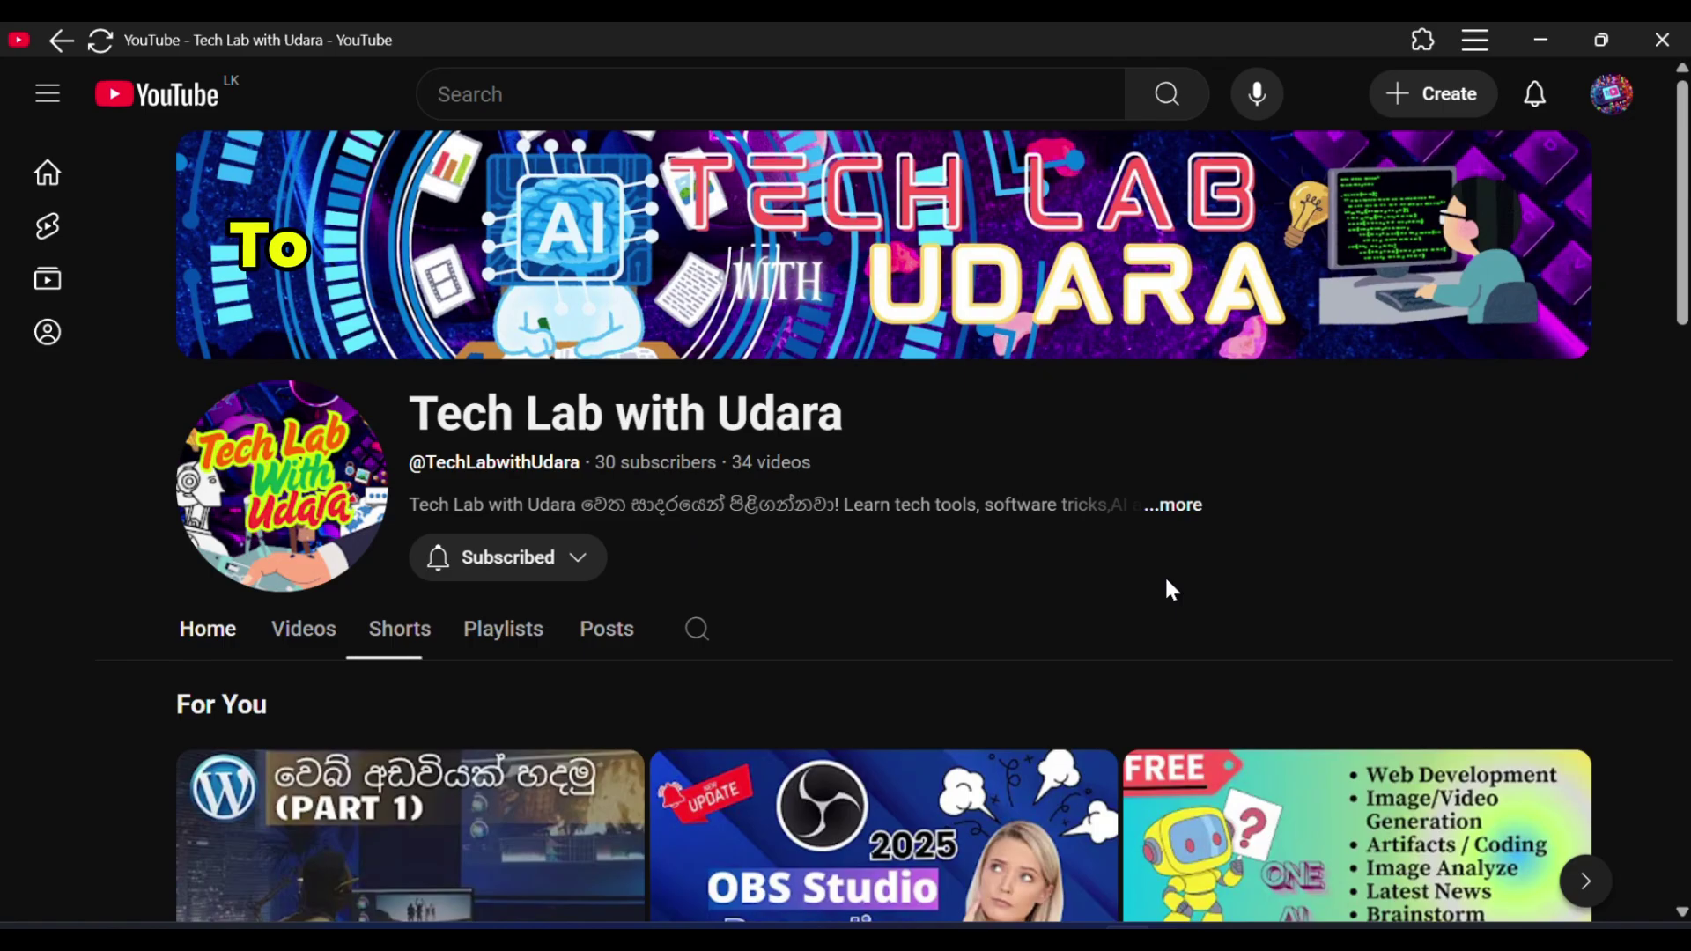
left_click(577, 568)
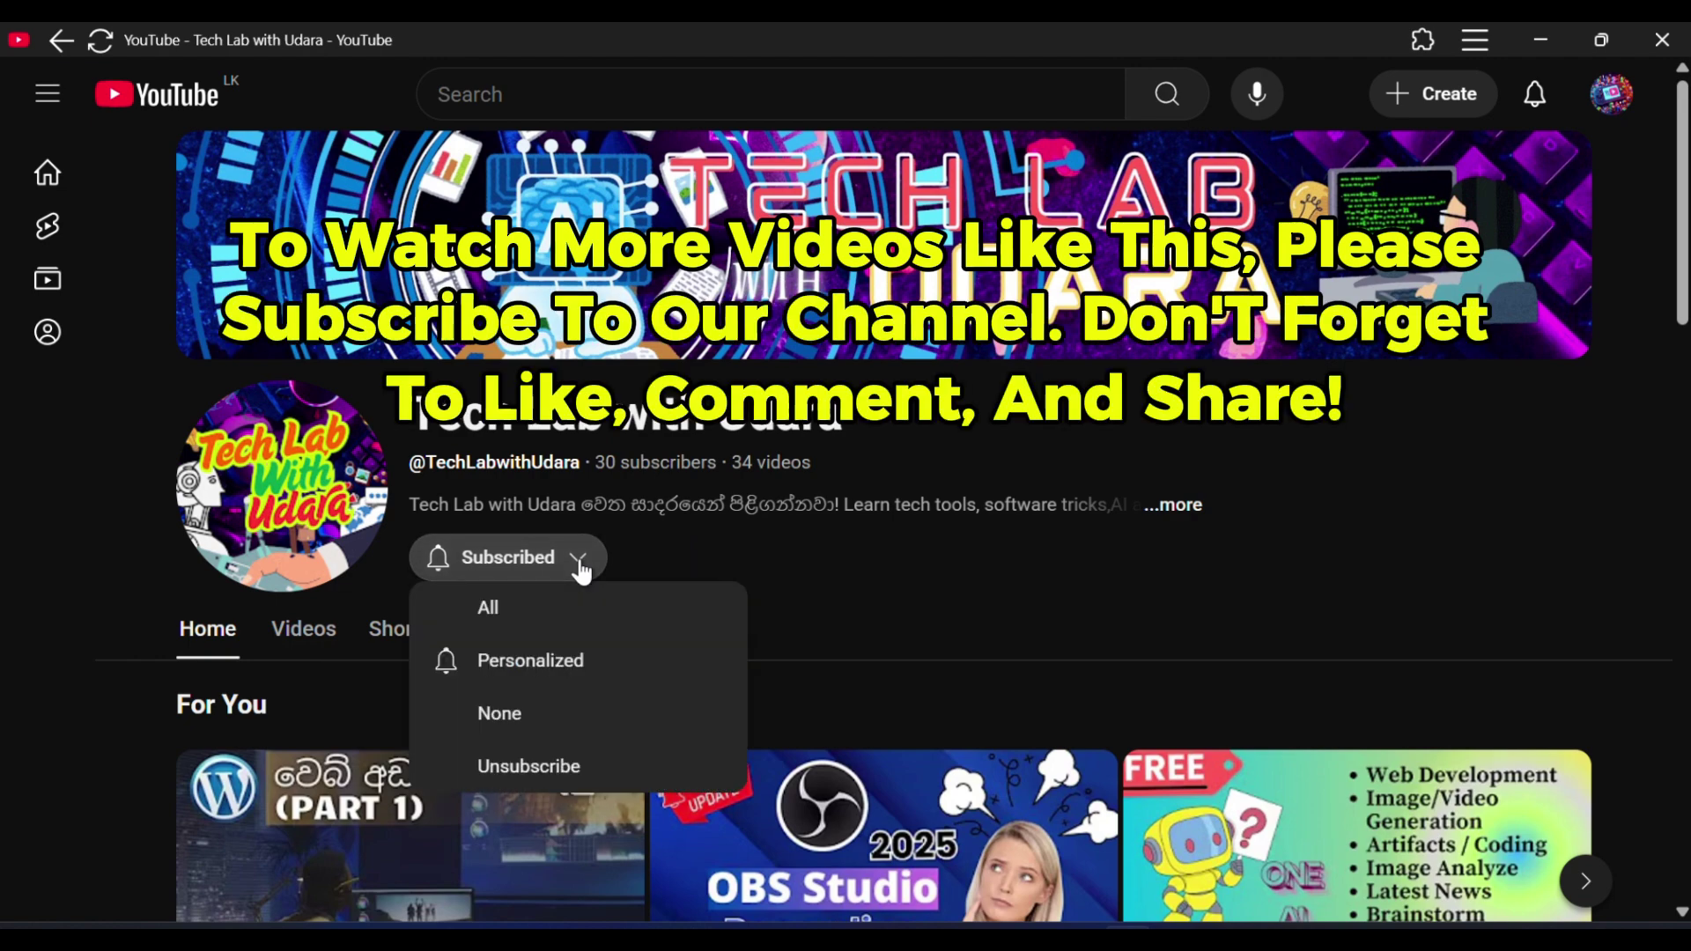